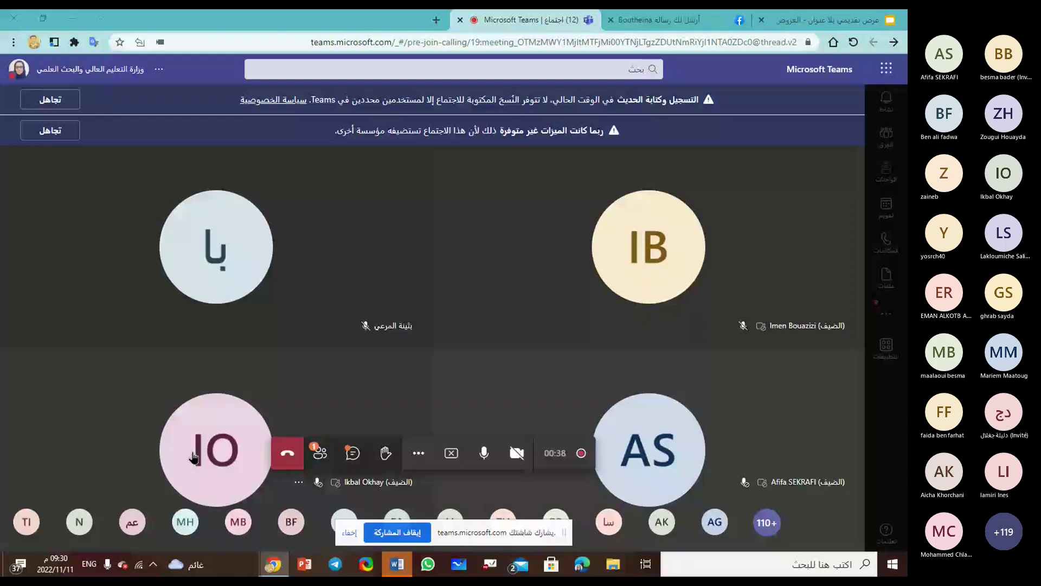
Step: Switch from the Teams meeting to the blank untitled Google Slides tab with Ctrl+1
key(ctrl+1)
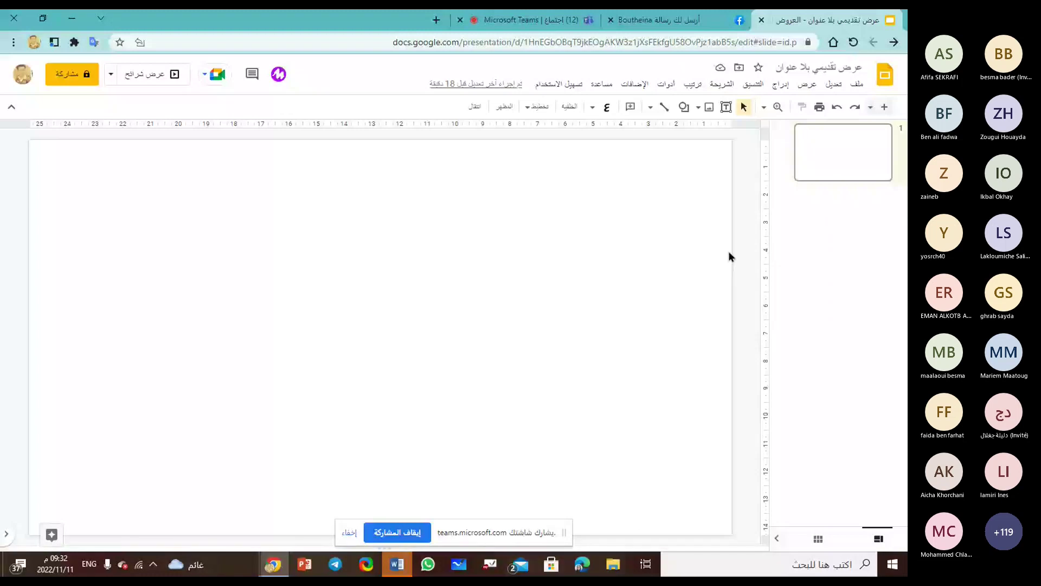
Step: Return from Teams to Slides and show the Extensions menu listing Emoji Sidebar, Icons and Pear Deck
click(545, 16)
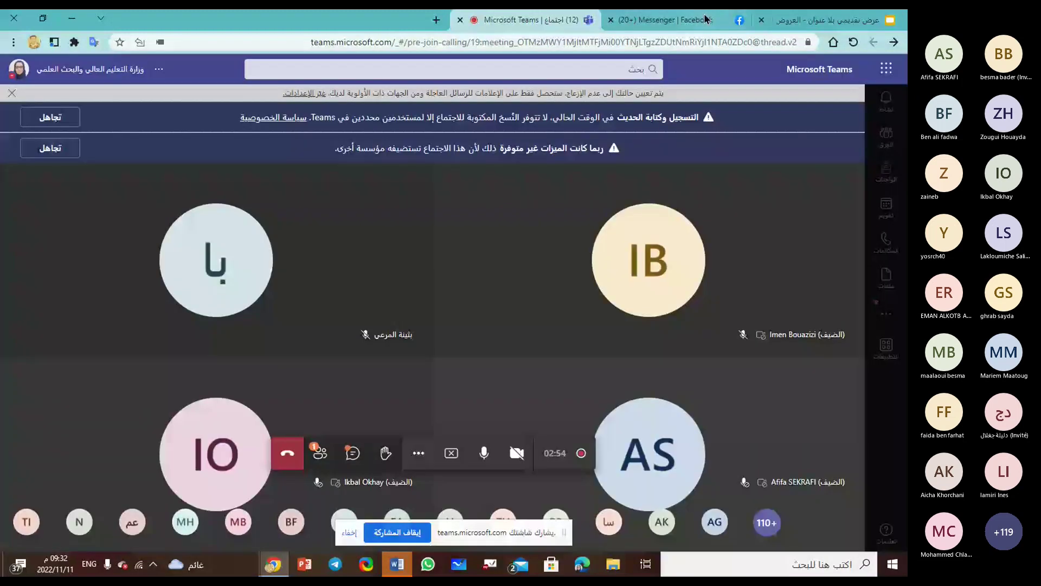
click(828, 19)
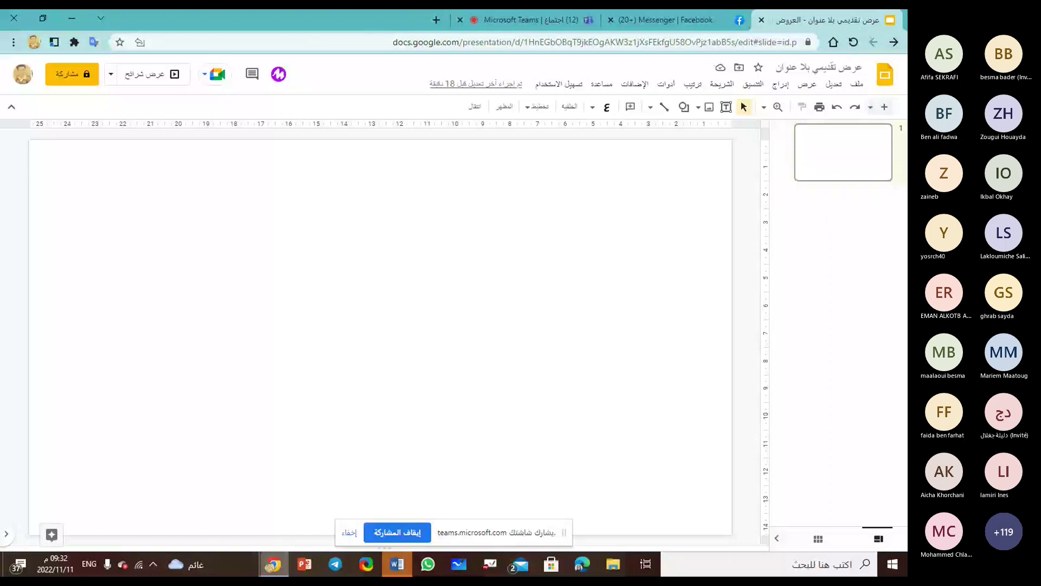
mouse_move(273, 564)
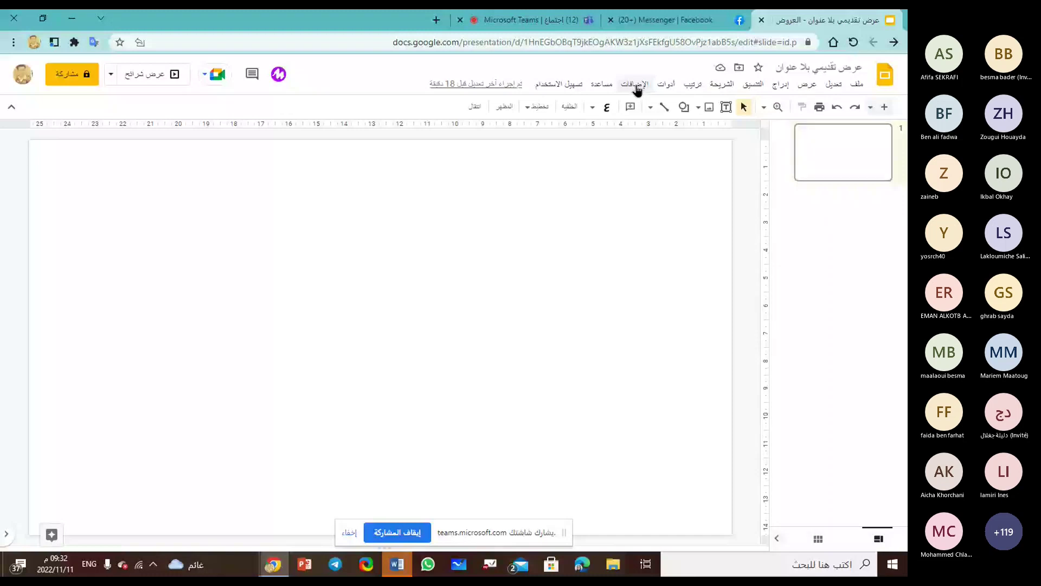
click(639, 87)
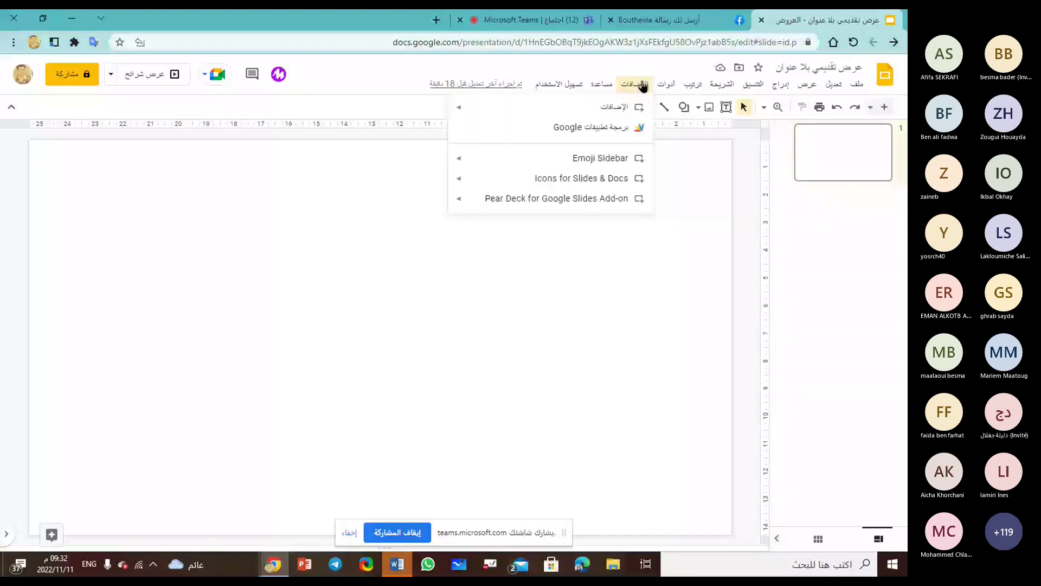
Step: Translate the presentation page into Arabic from the page context menu, then dismiss the prompt
right_click(346, 67)
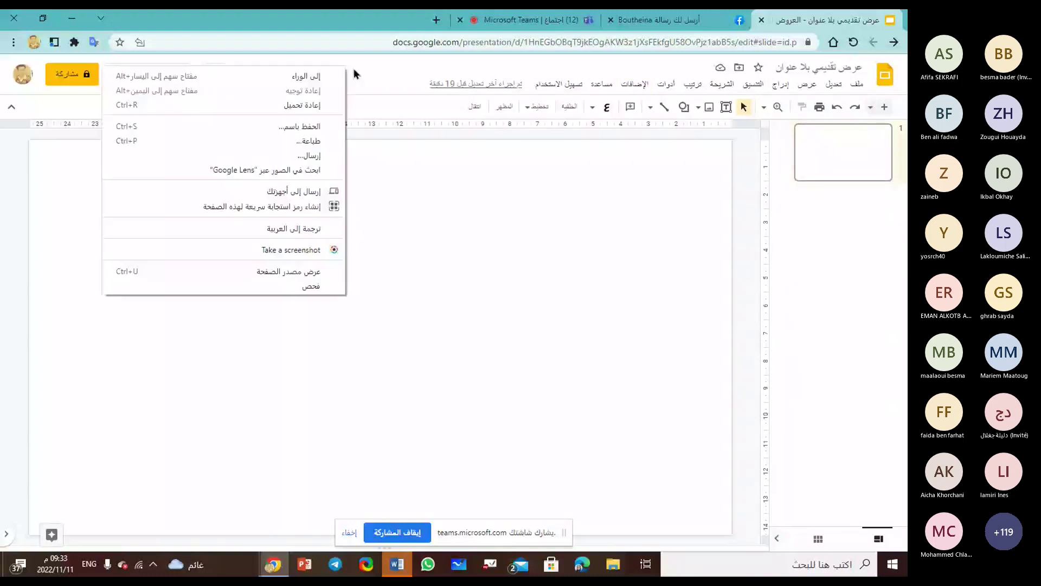
click(293, 229)
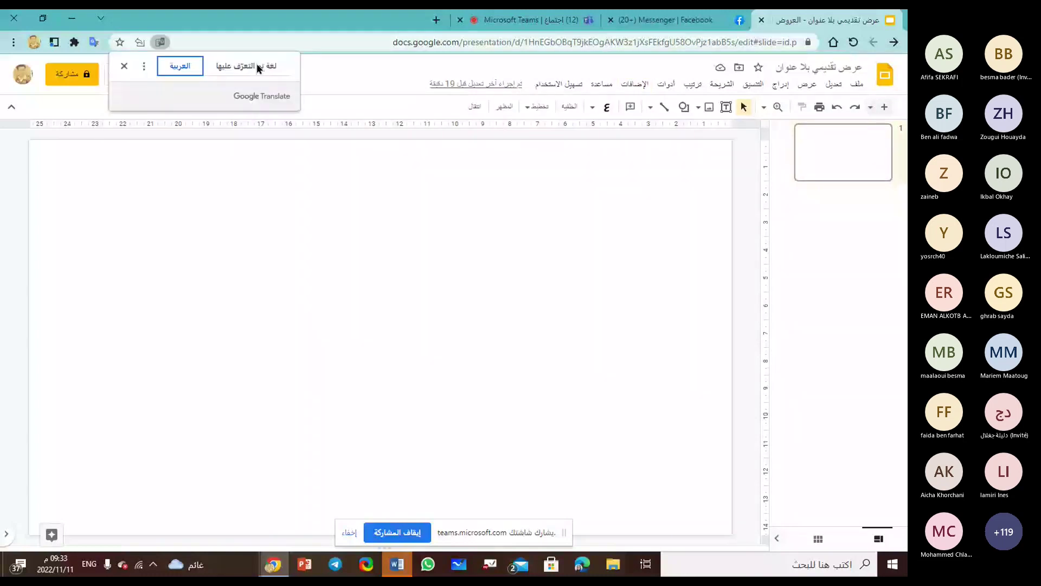
click(257, 66)
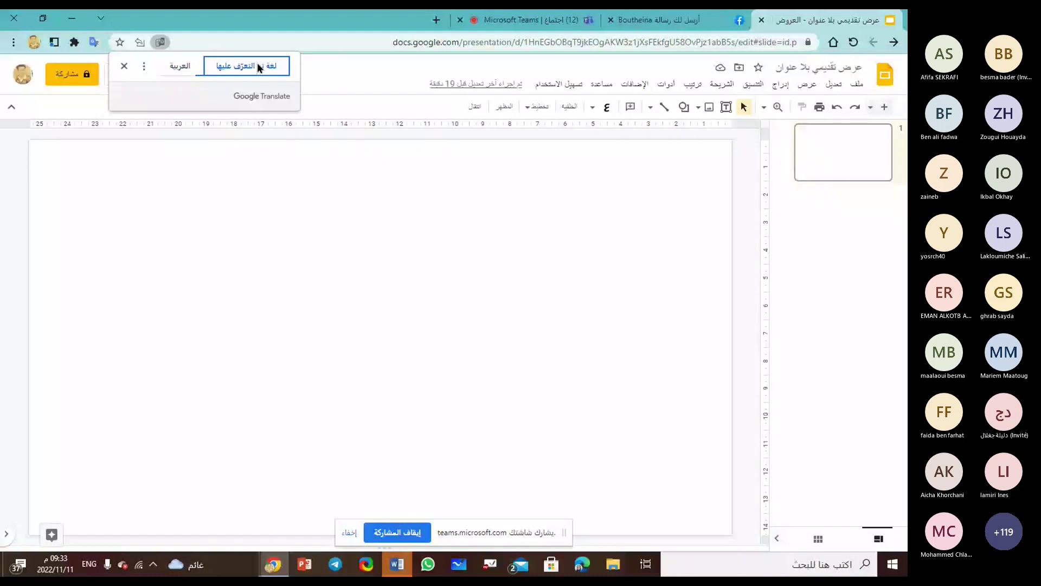
click(190, 70)
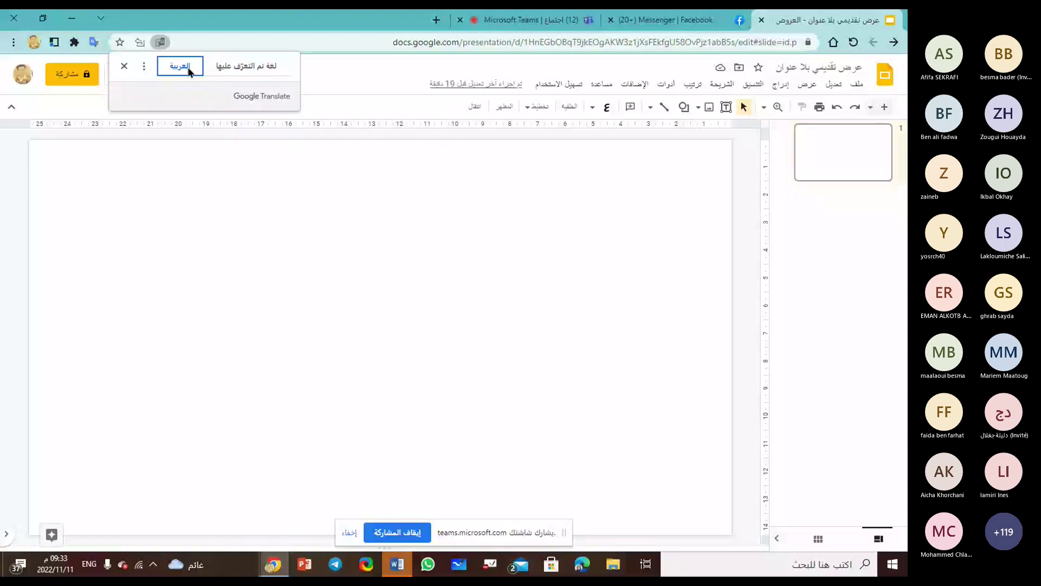
click(343, 149)
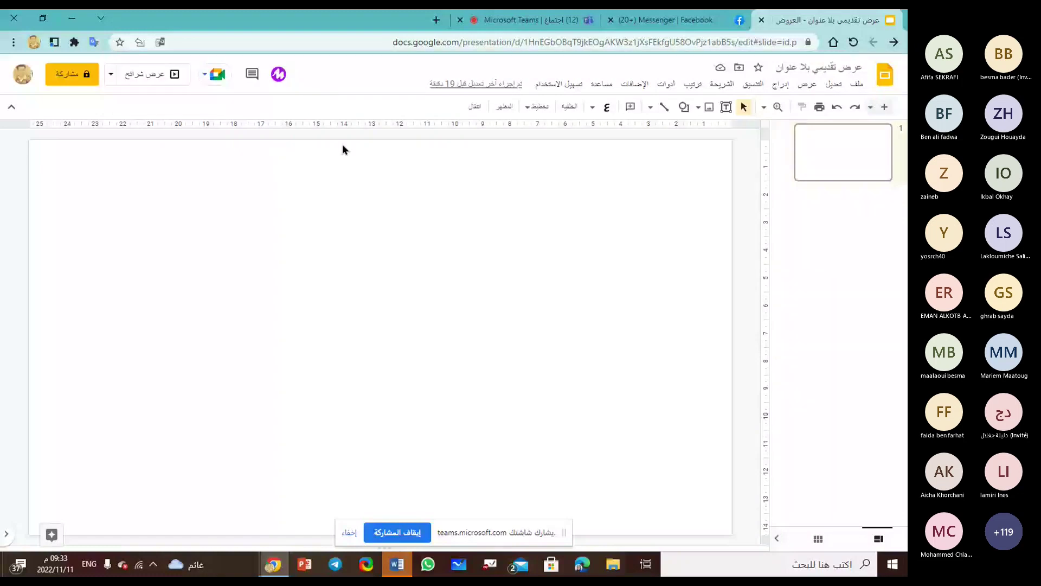
Step: Retranslate the page to Arabic (العربية), then close the translation bubble and context menu
right_click(359, 72)
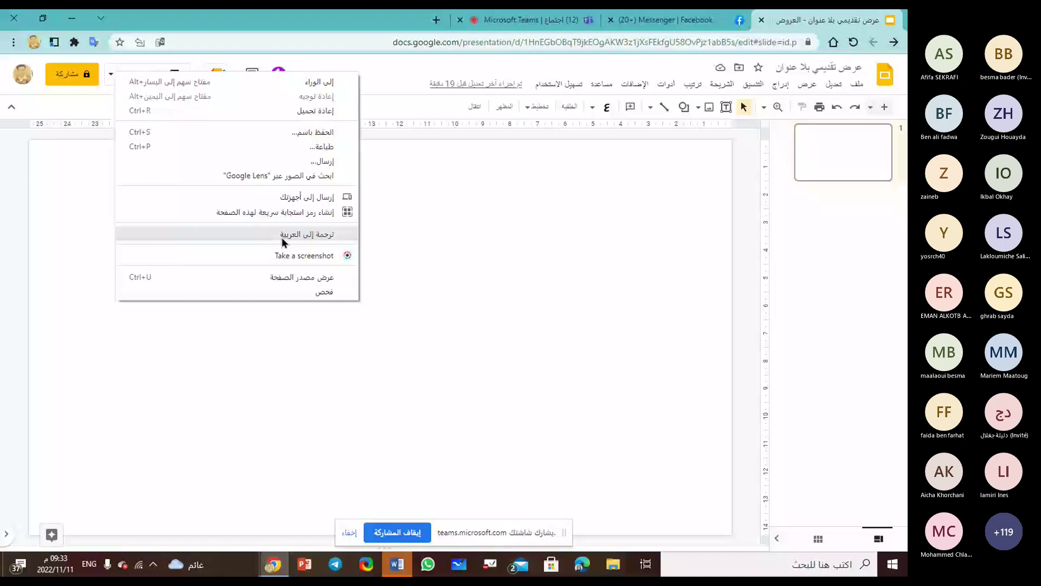
click(282, 234)
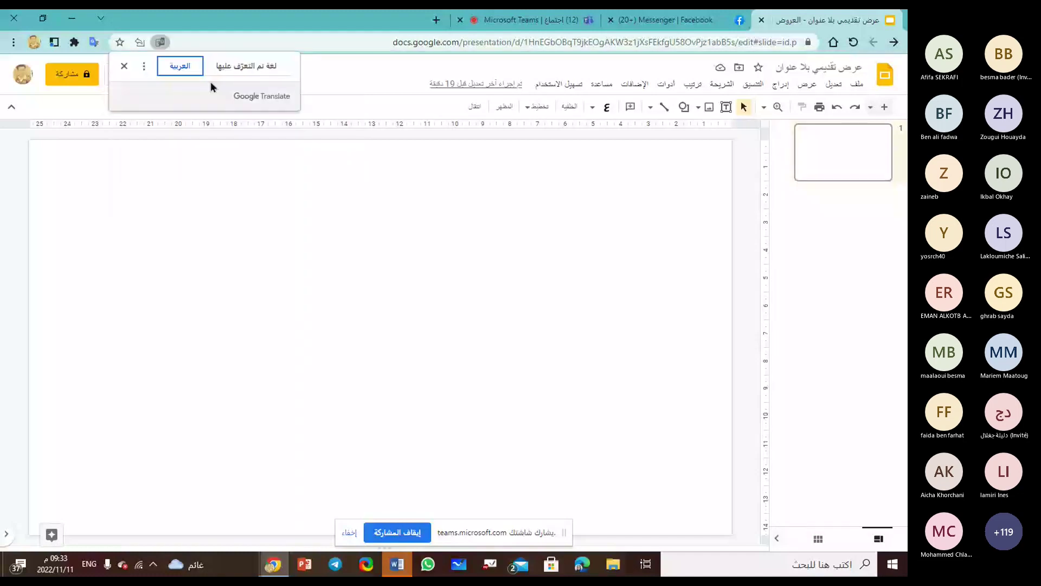
click(144, 66)
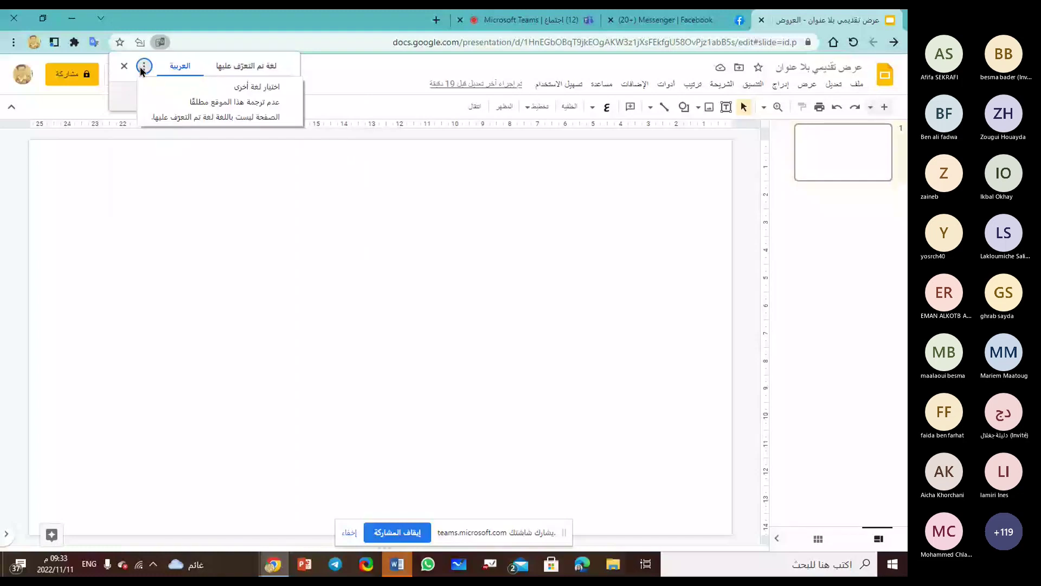
click(641, 88)
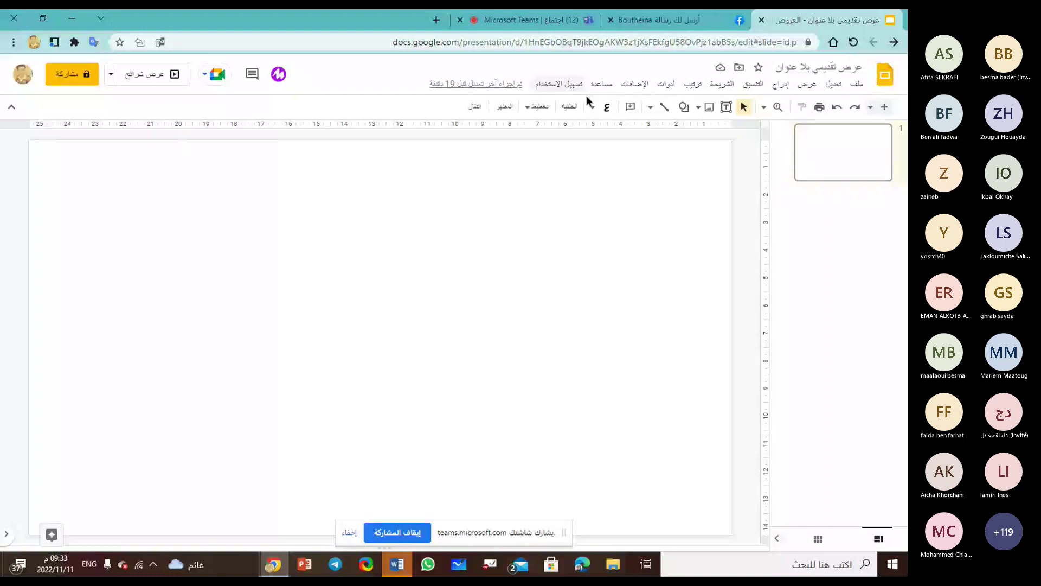
right_click(345, 72)
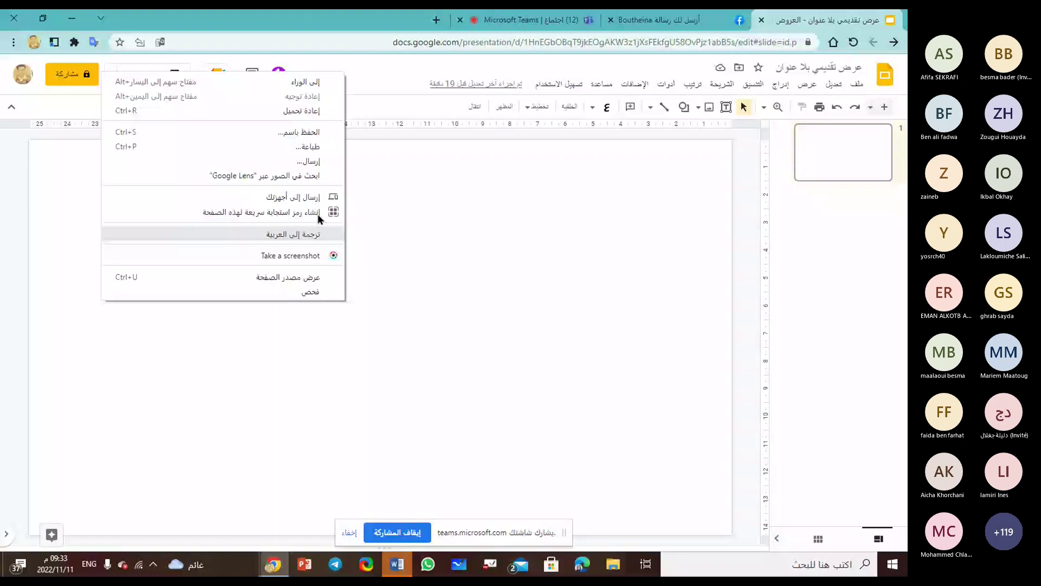
key(Escape)
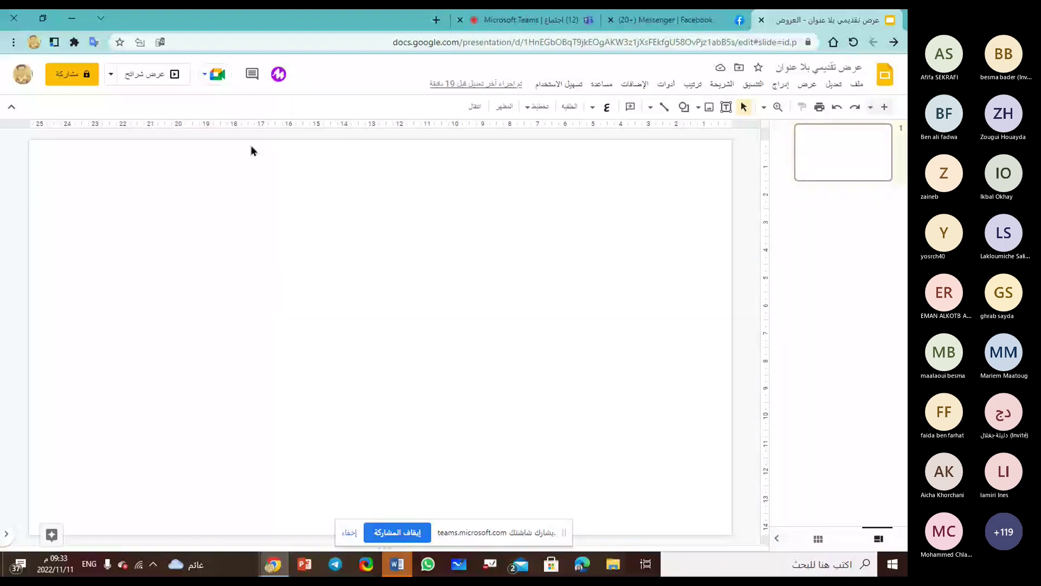
Step: Open the Google Workspace Marketplace via Extensions > Add-ons > Get add-ons
click(639, 85)
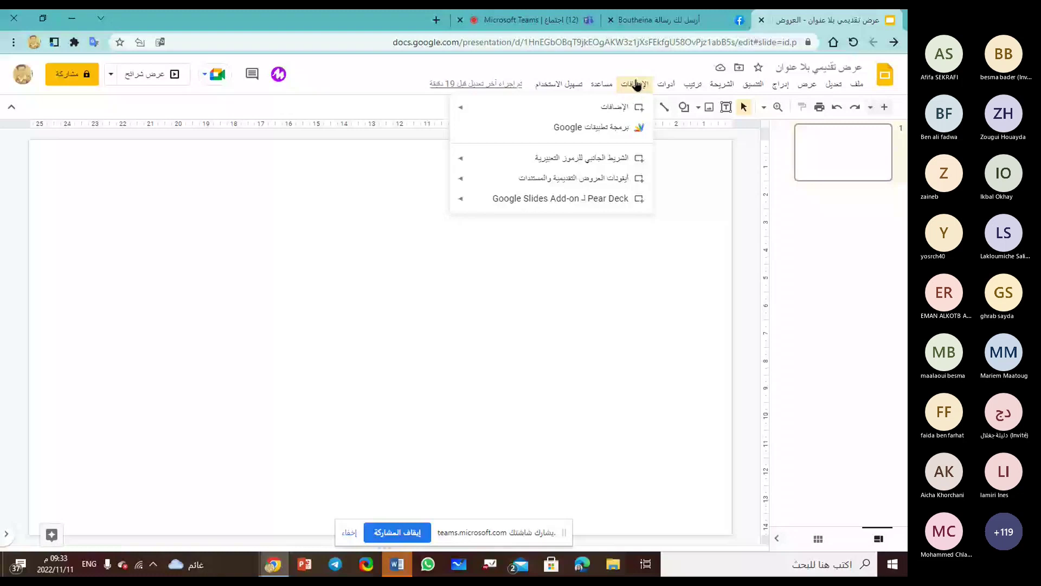
mouse_move(613, 106)
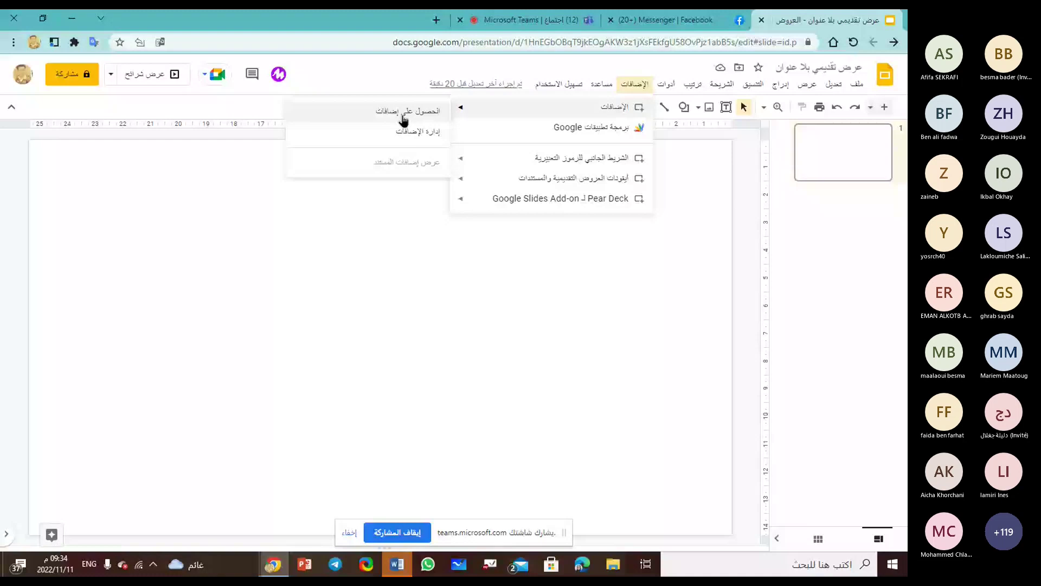
mouse_move(465, 200)
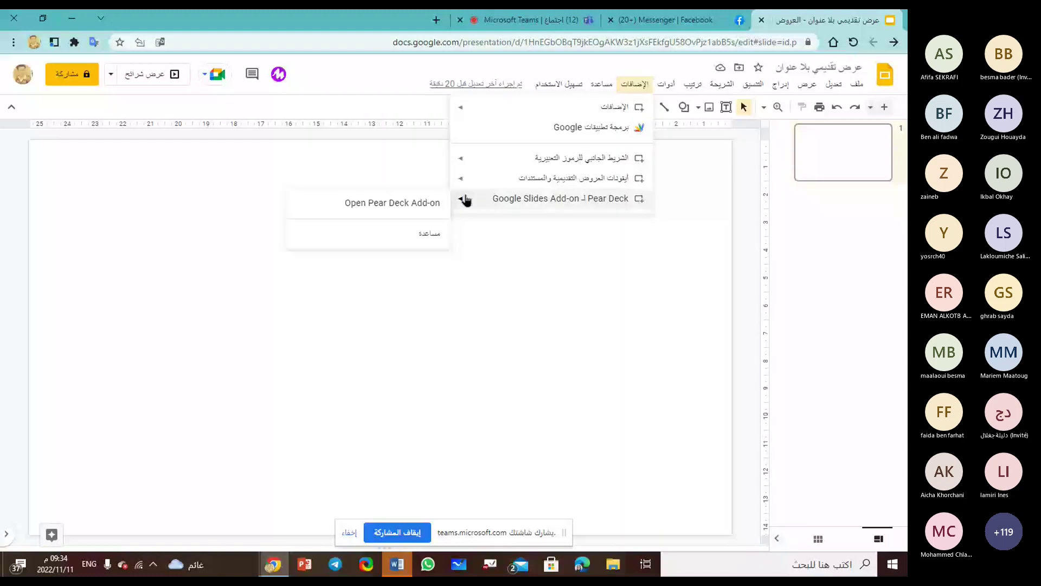
mouse_move(458, 108)
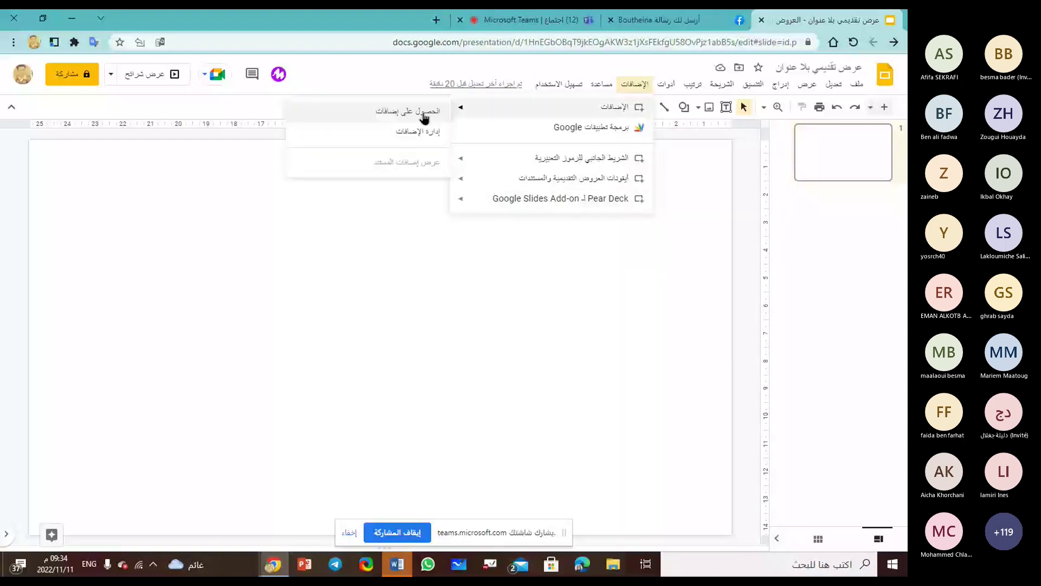
click(424, 114)
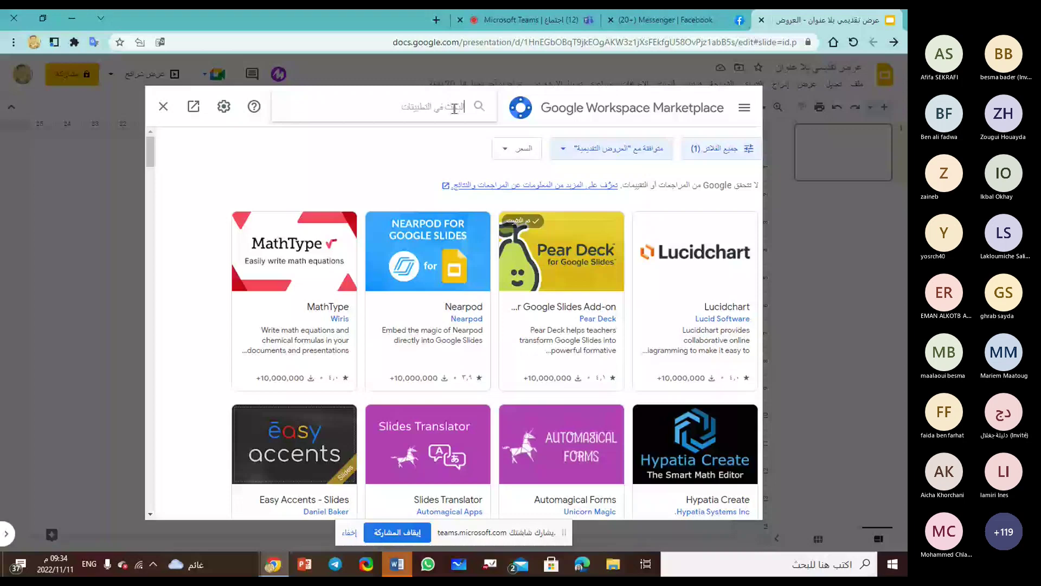
Step: Search the Marketplace for 'pear' and open the Pear Deck for Google Slides add-on page
text(pea)
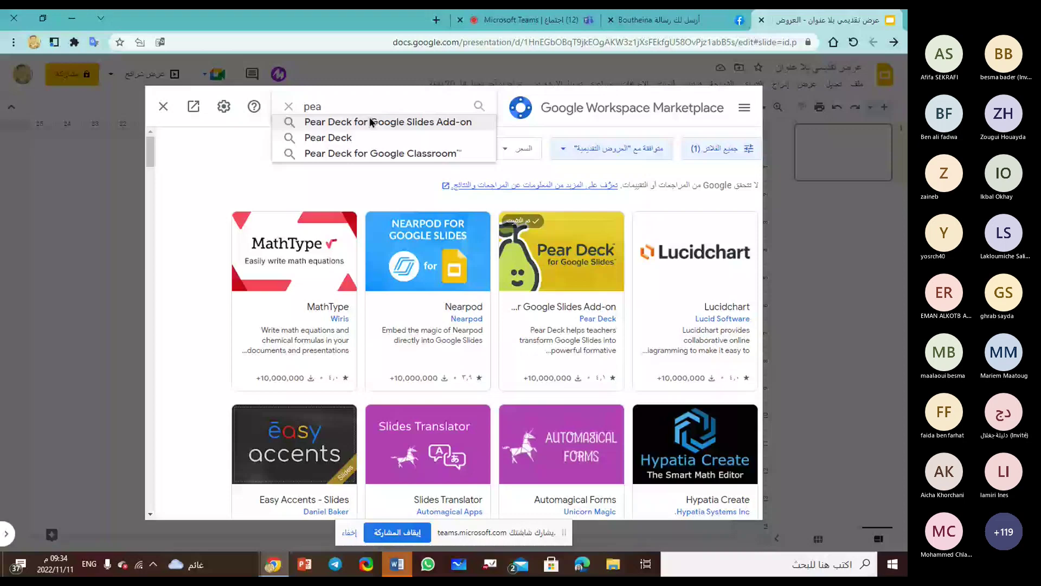
text(r)
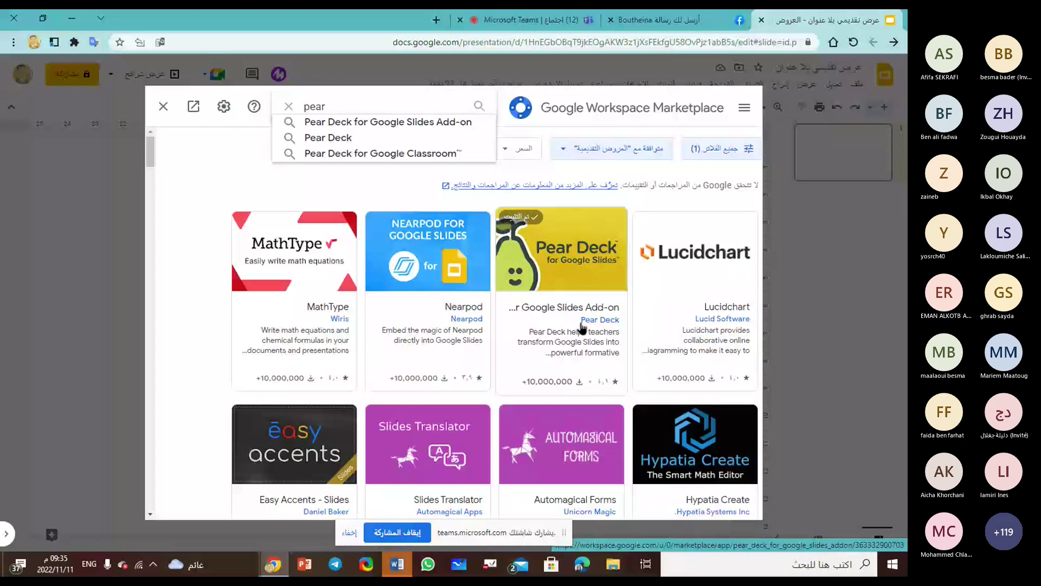
scroll(578, 414, down, 8)
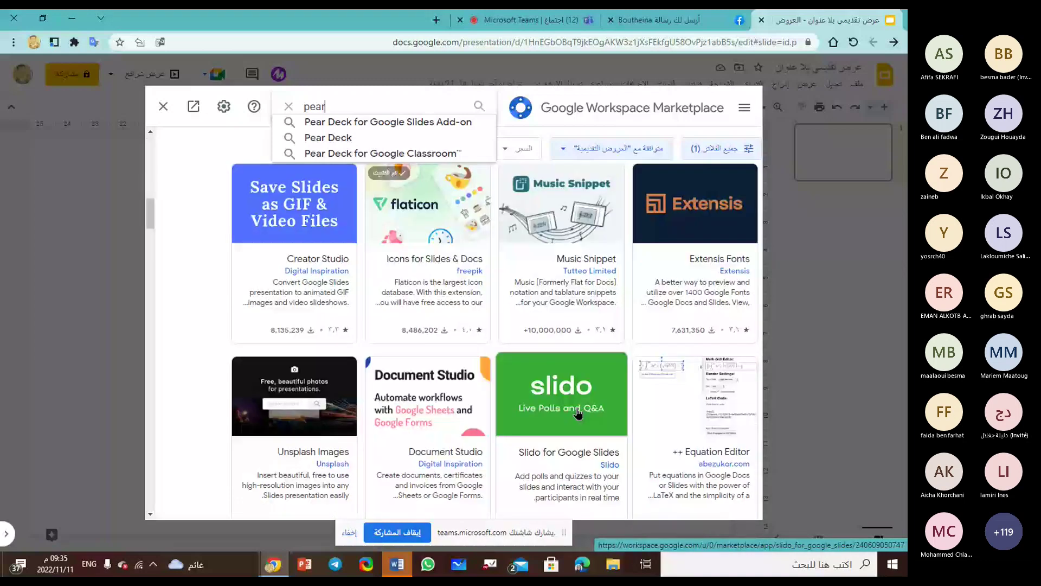
scroll(579, 413, up, 8)
scroll(579, 419, down, 5)
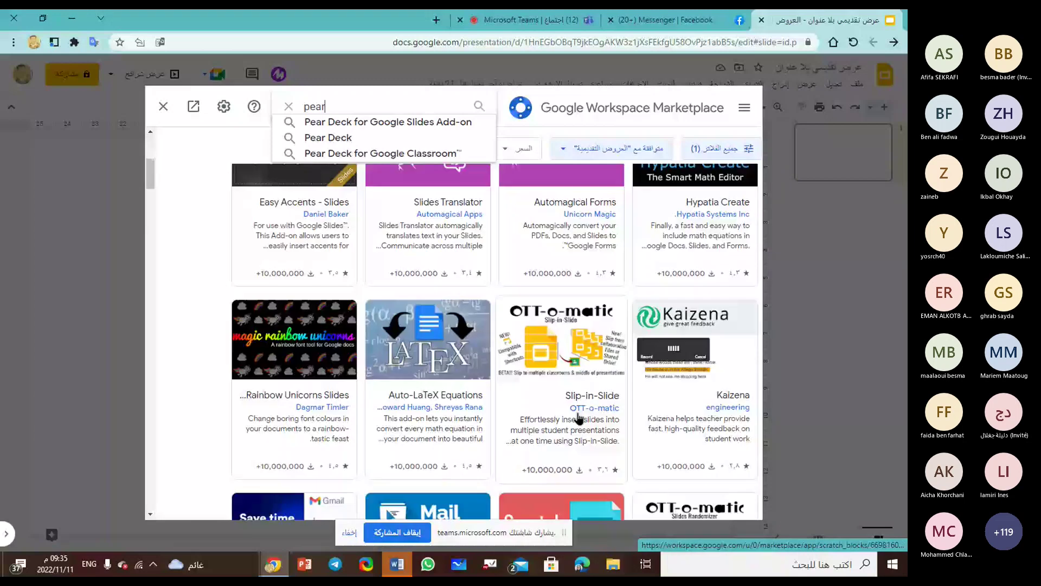
scroll(578, 418, up, 5)
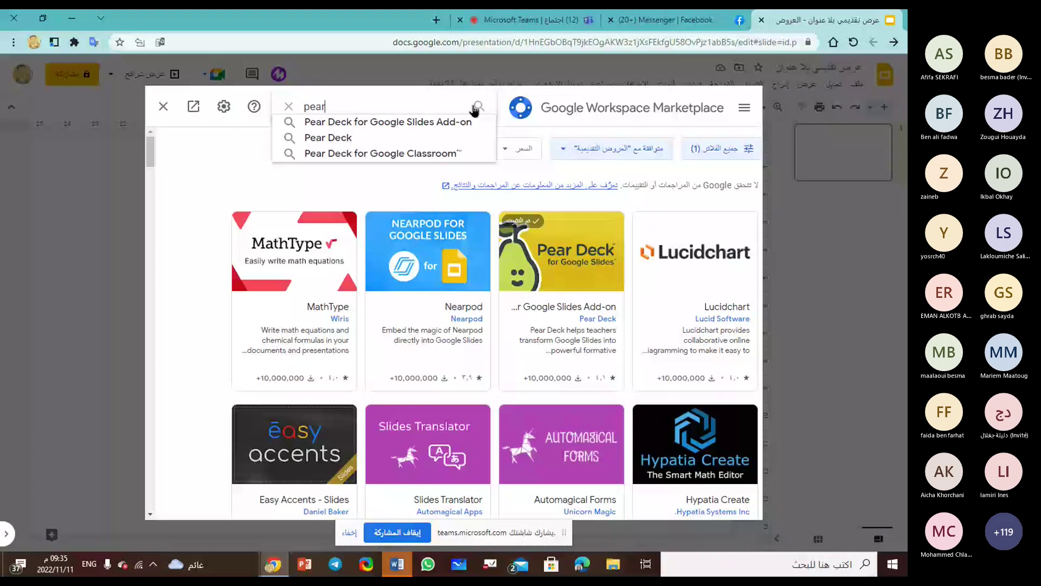
click(477, 108)
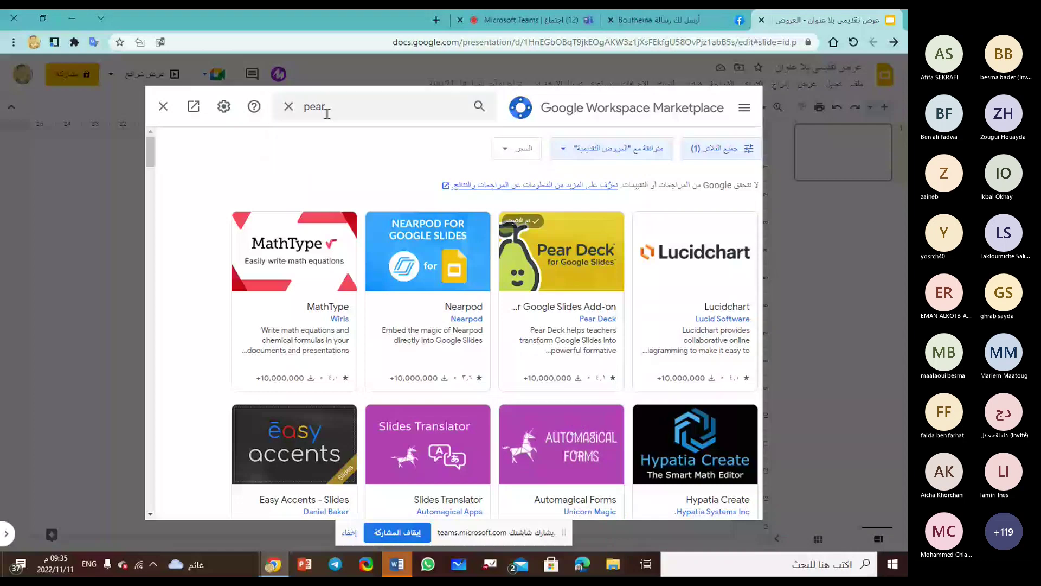
click(552, 293)
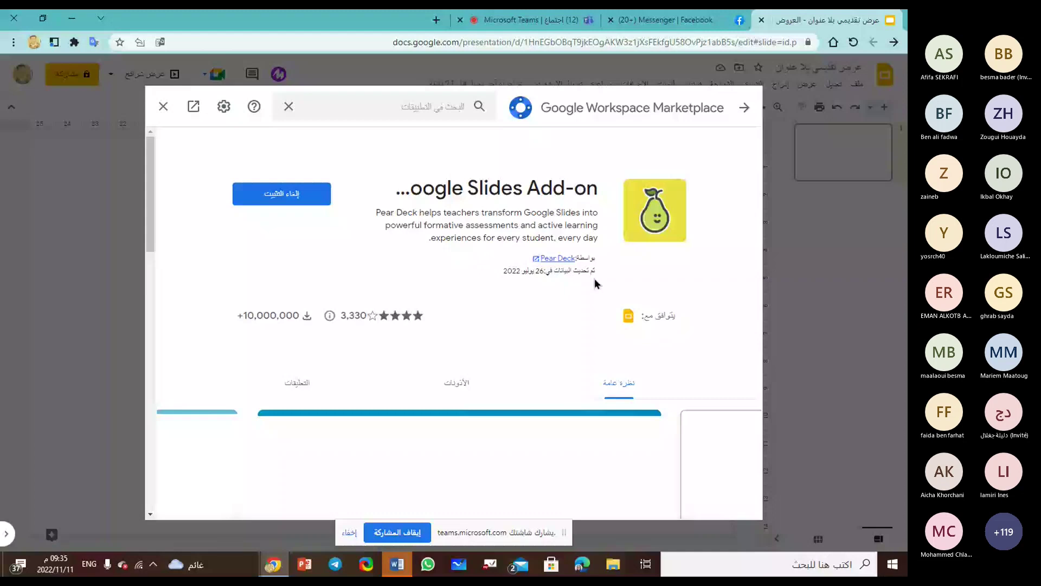
Step: Close the Marketplace, launch the Pear Deck sidebar from Extensions, then close it again
key(Escape)
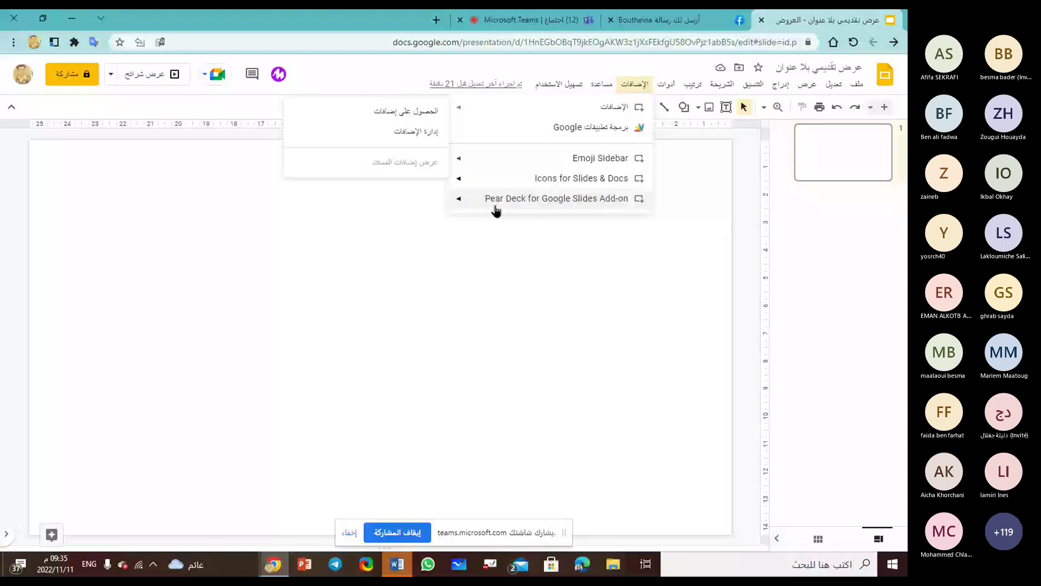
mouse_move(496, 211)
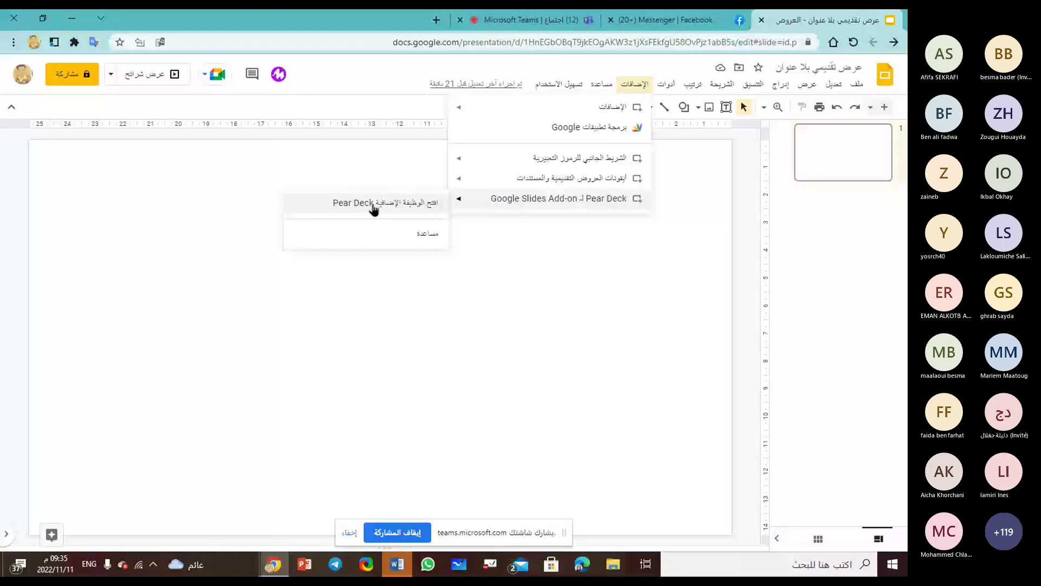
click(373, 205)
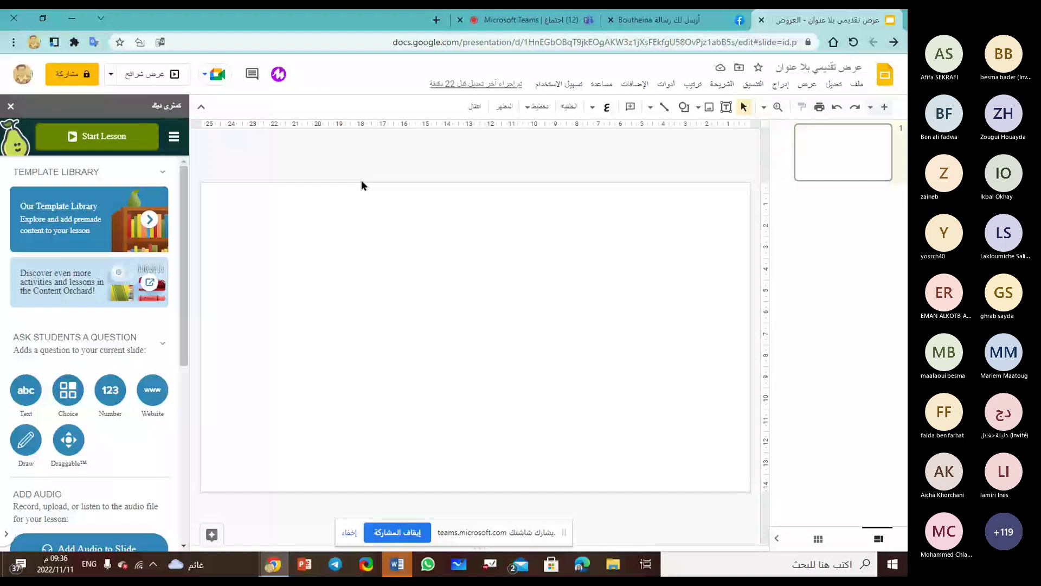
click(9, 107)
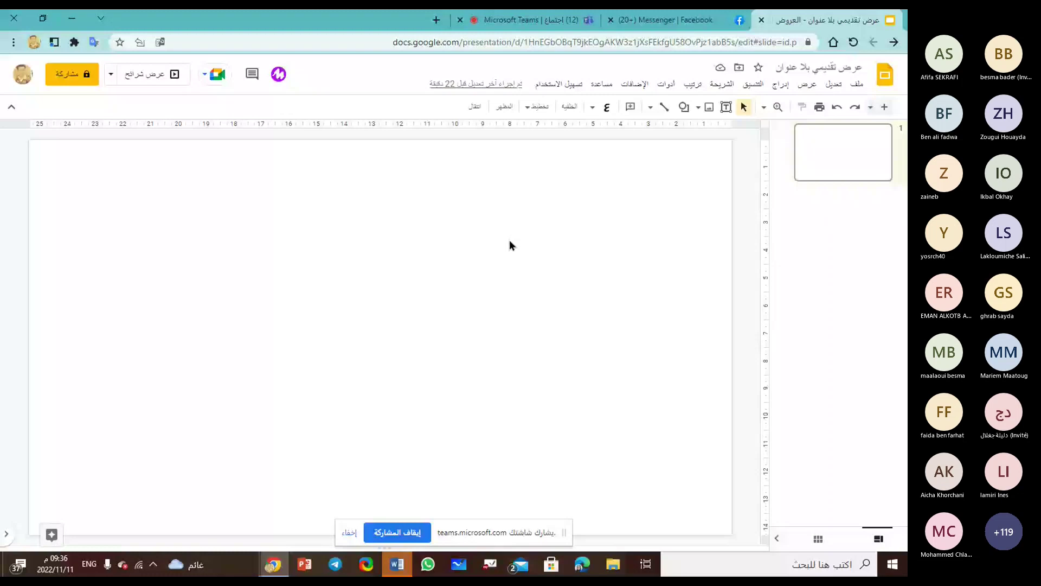
click(636, 87)
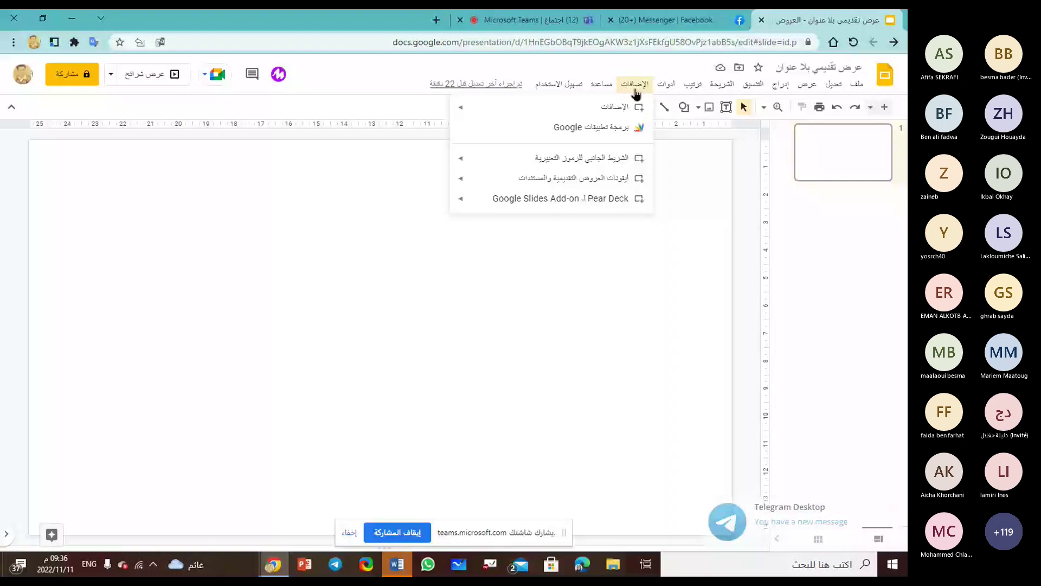
mouse_move(521, 106)
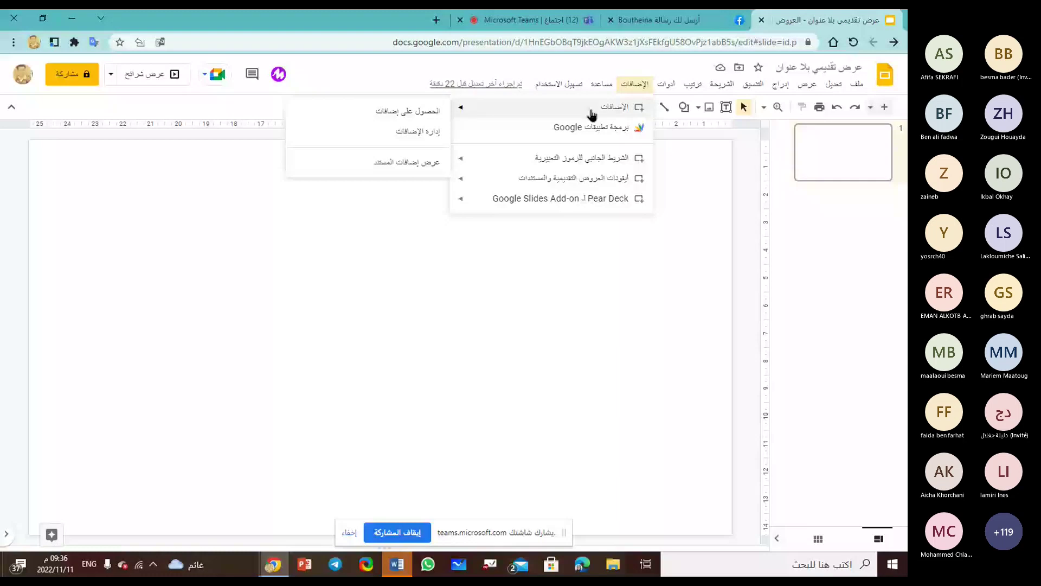
click(413, 117)
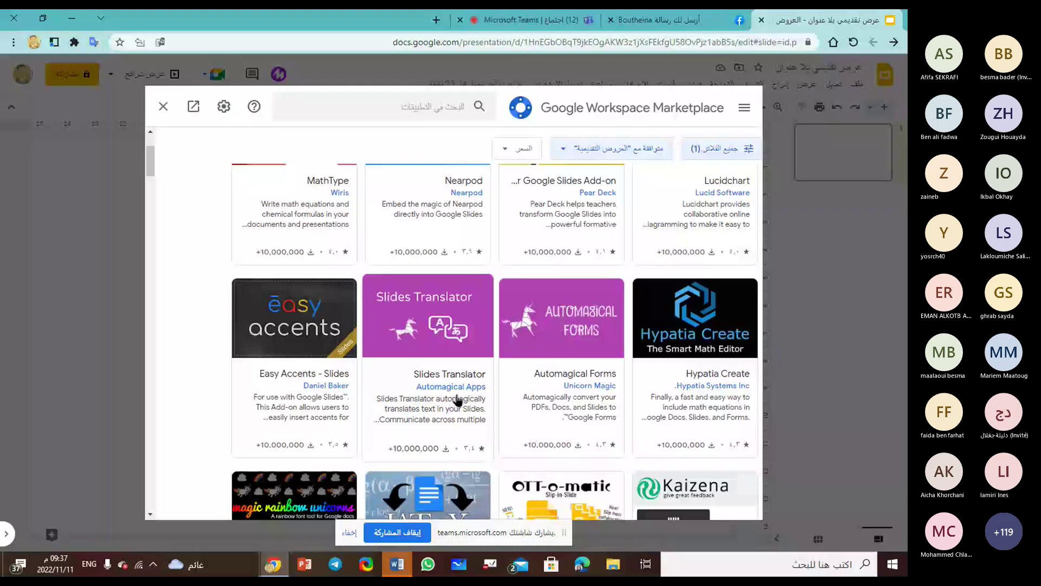
scroll(458, 400, down, 9)
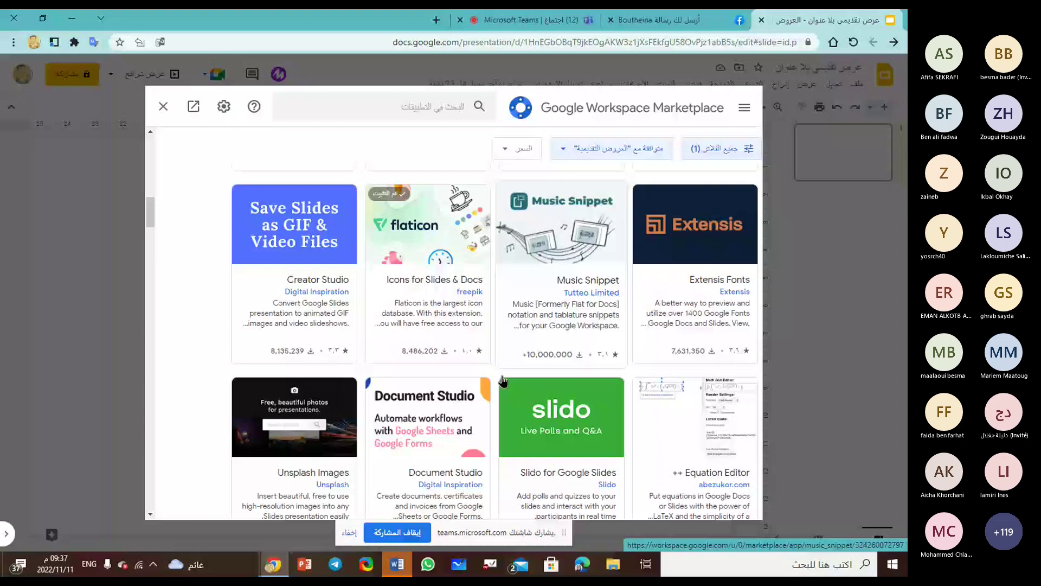
scroll(314, 230, up, 10)
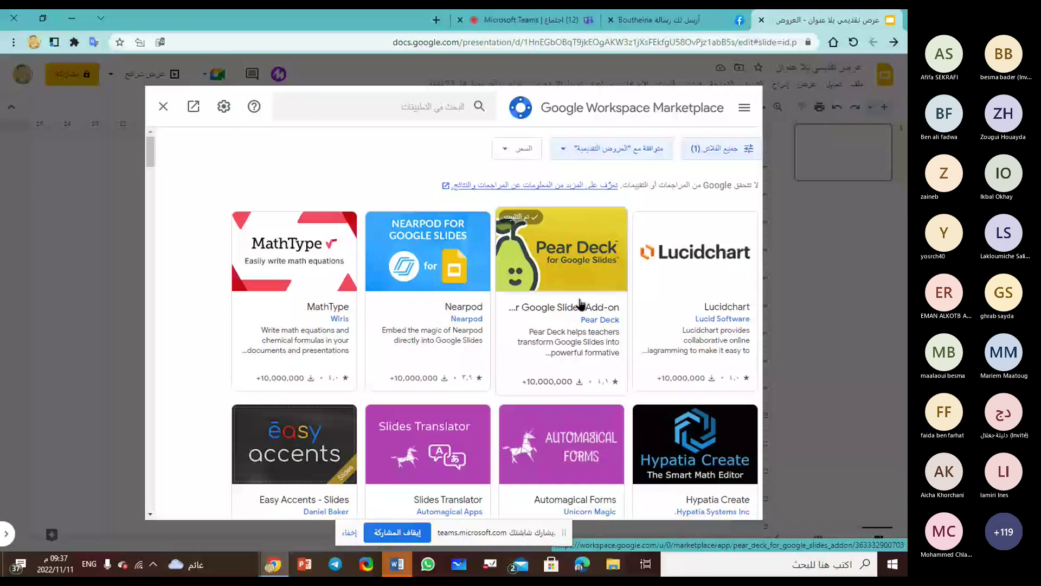
click(581, 306)
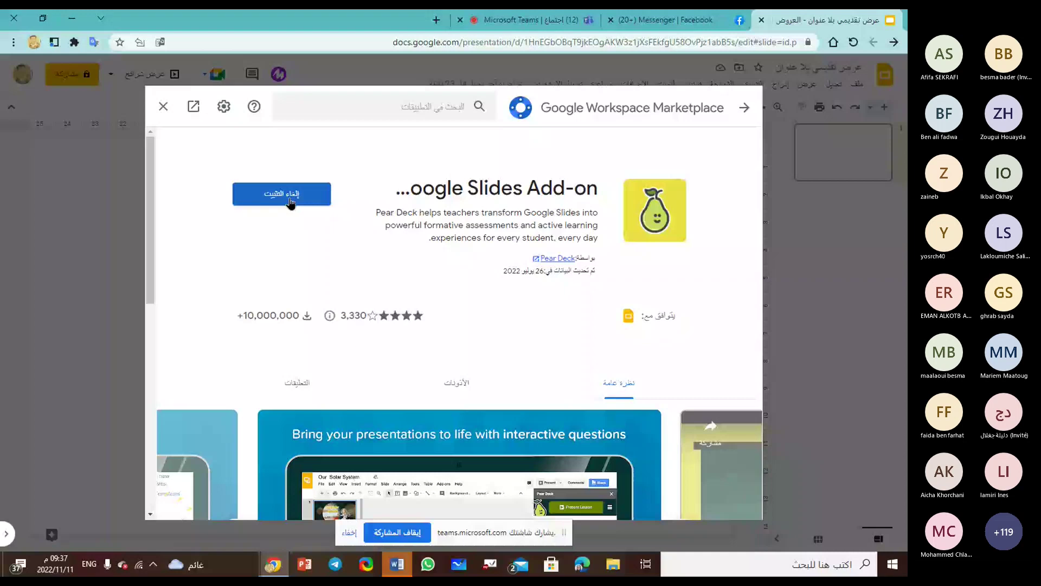
click(163, 106)
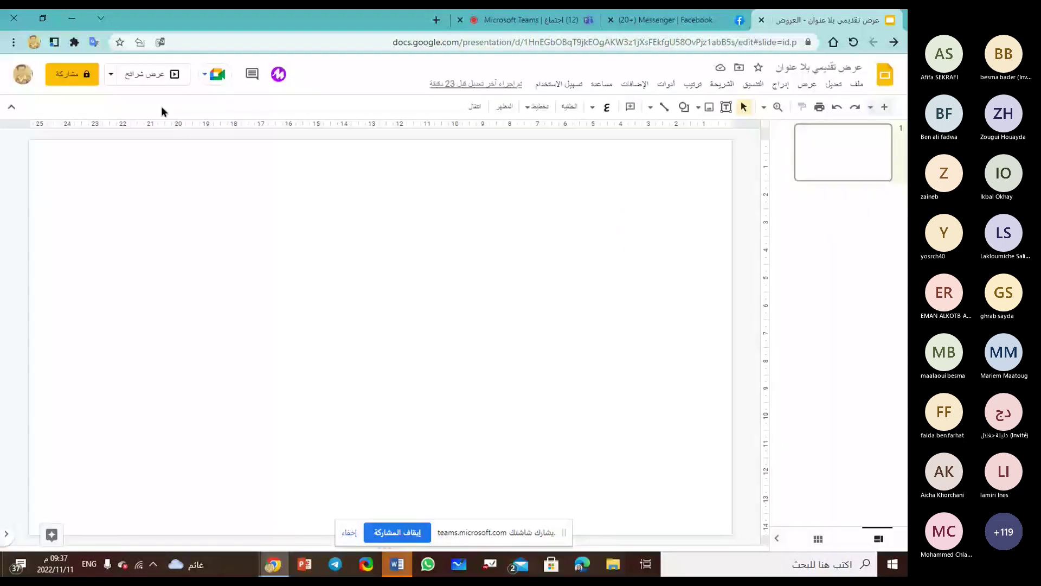
Step: Launch Pear Deck via Extensions > Pear Deck for Google Slides Add-on > Open Pear Deck Add-on
click(630, 87)
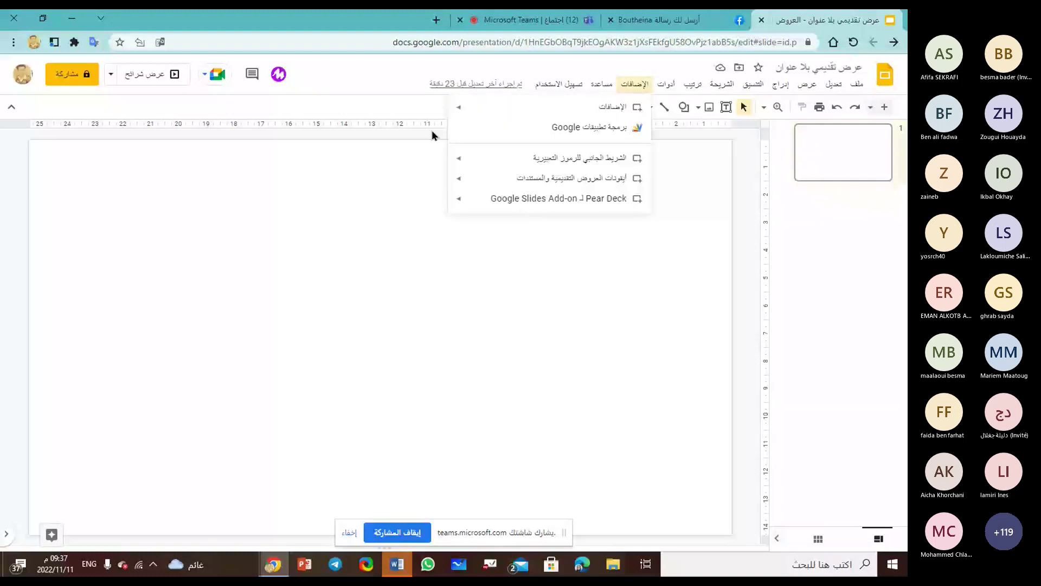
mouse_move(455, 202)
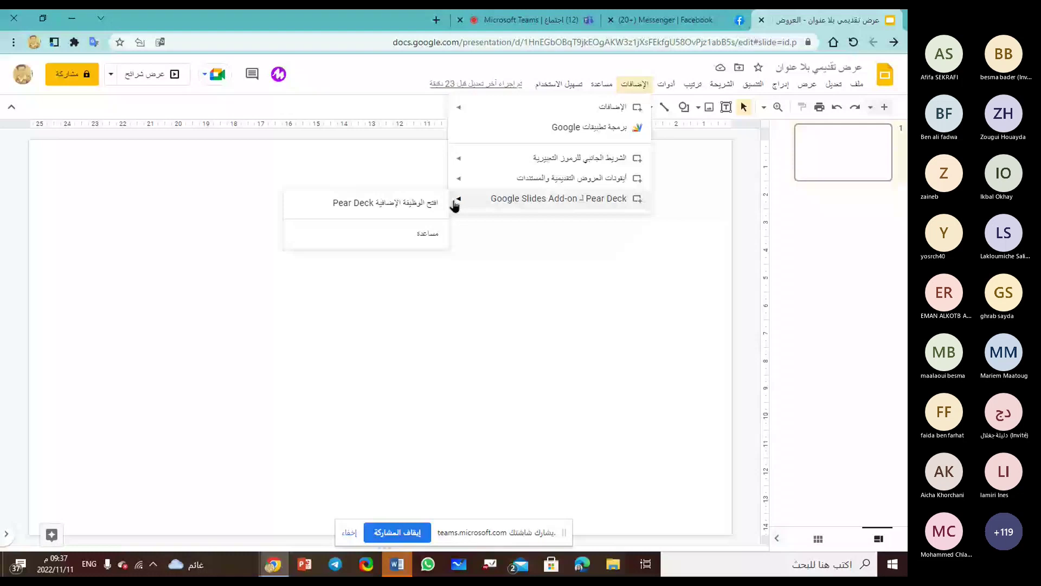
click(414, 205)
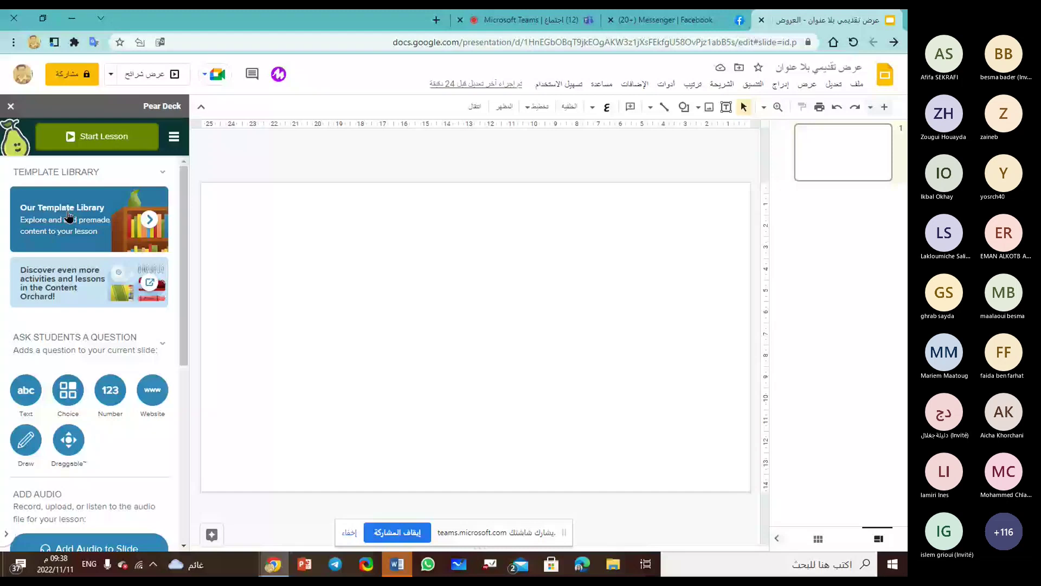
Step: Browse Pear Deck's Template Library and insert the During Lesson 'Drag your dot' feelings template
click(120, 234)
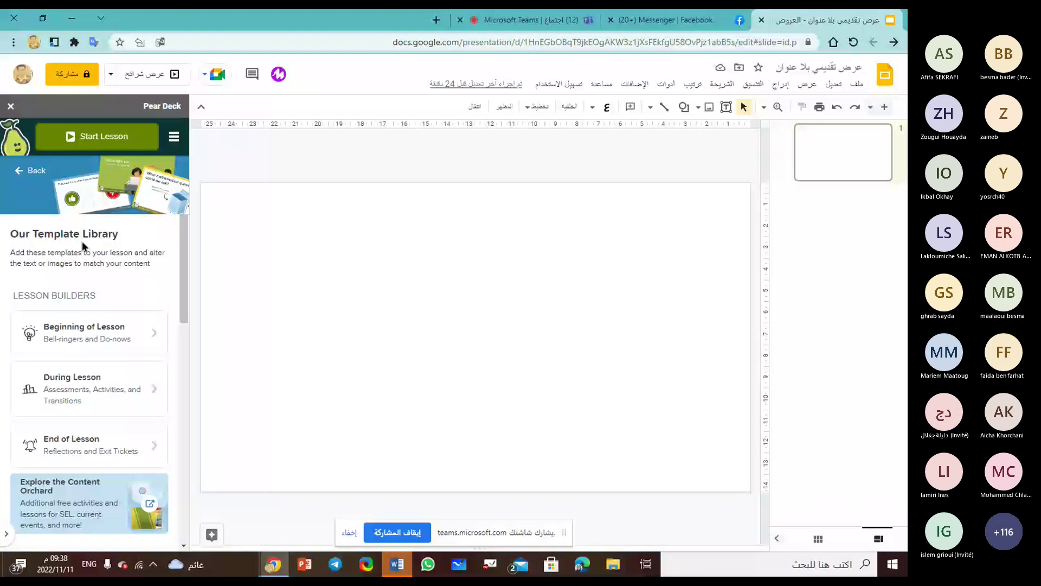
scroll(83, 241, down, 1)
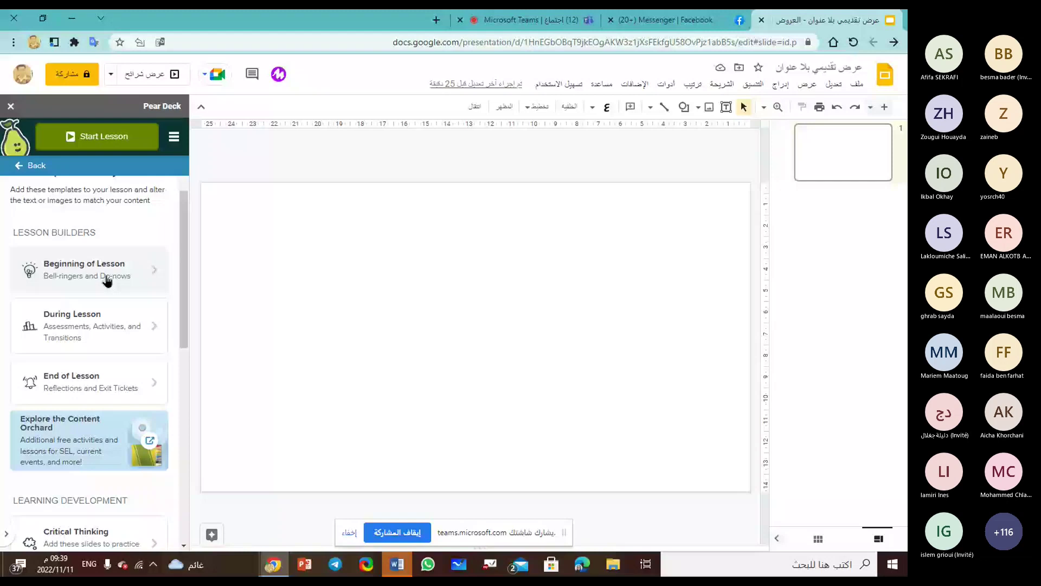
click(107, 280)
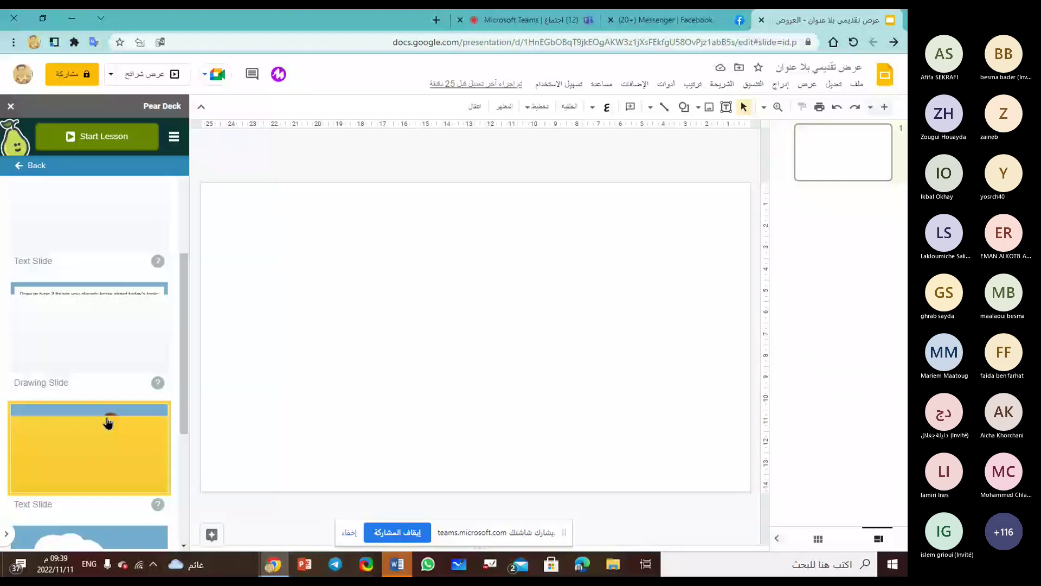
scroll(107, 421, up, 4)
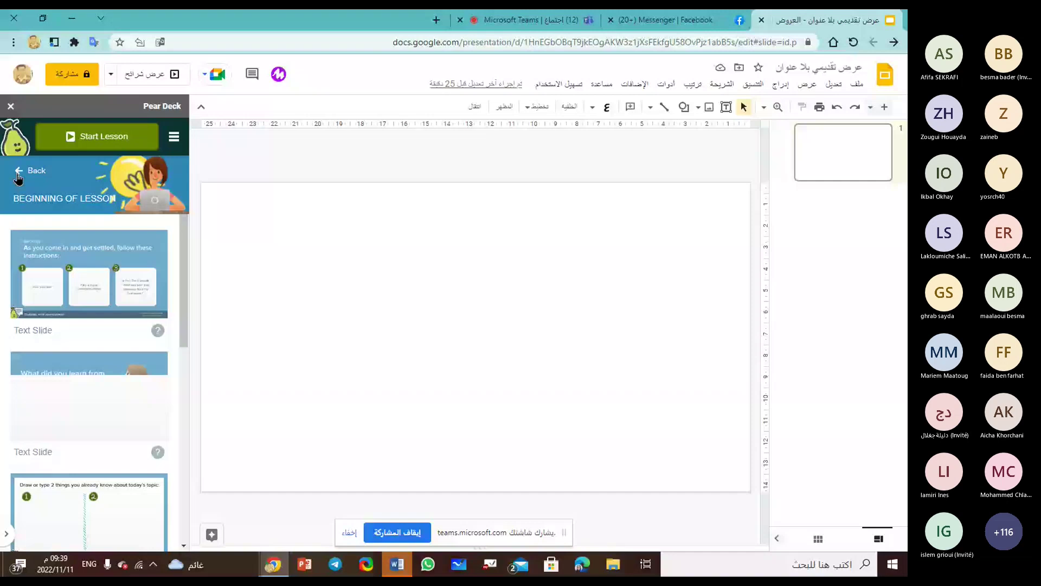
click(18, 174)
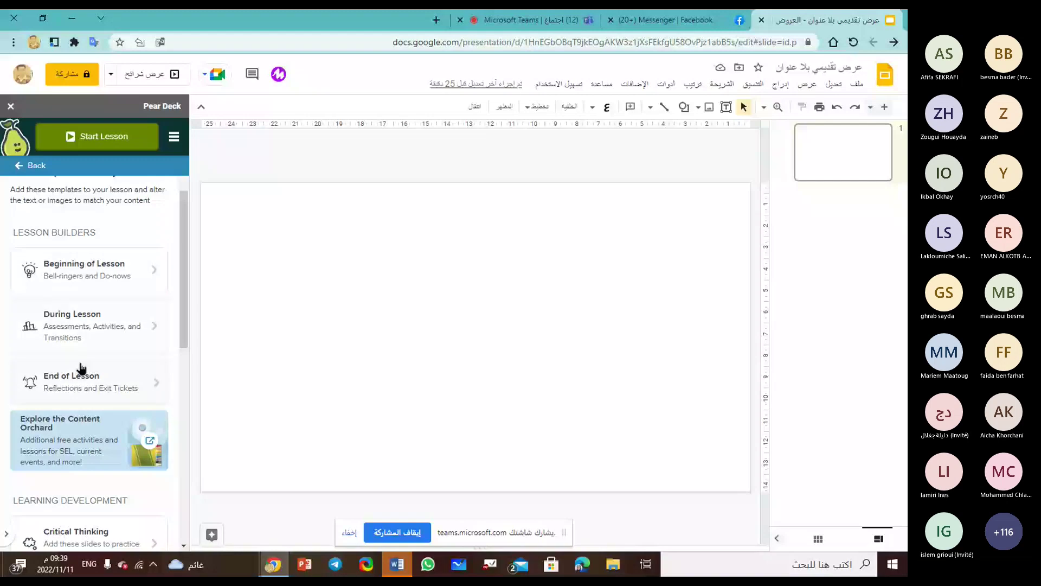
click(98, 327)
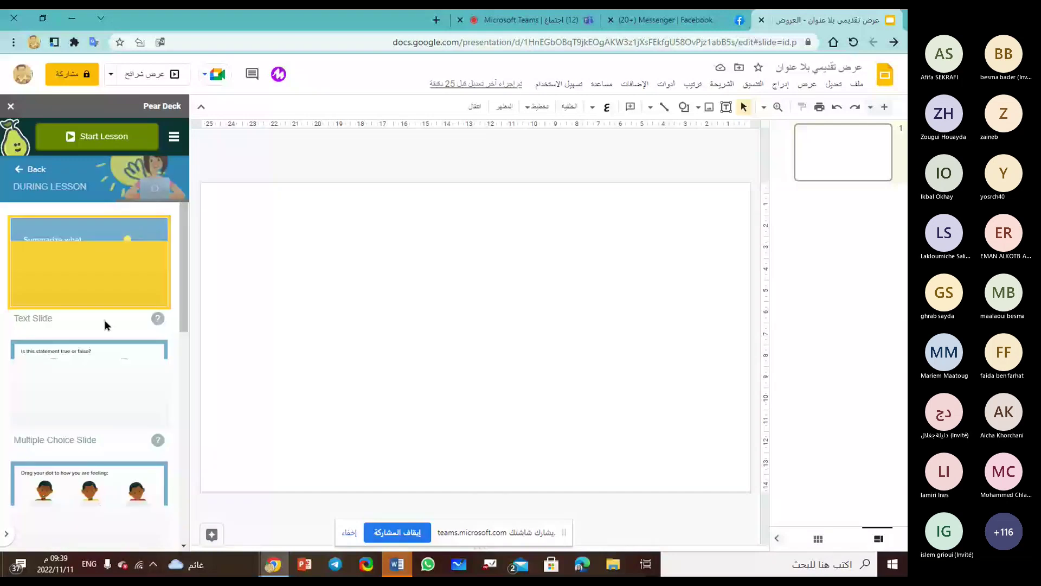
click(106, 324)
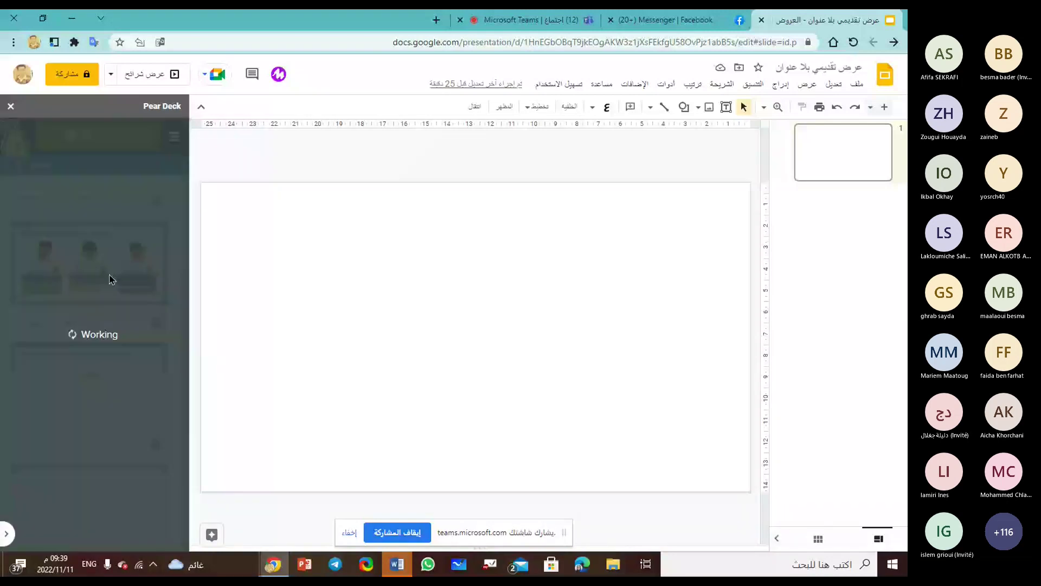
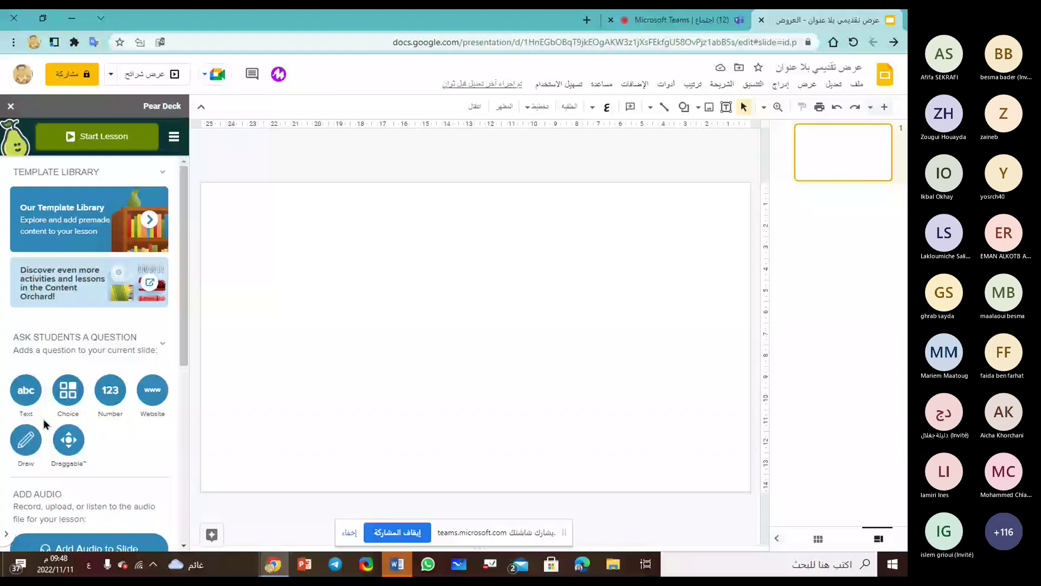
Step: Make the blank slide a Pear Deck 'abc' Text question asking students to write their response
click(29, 390)
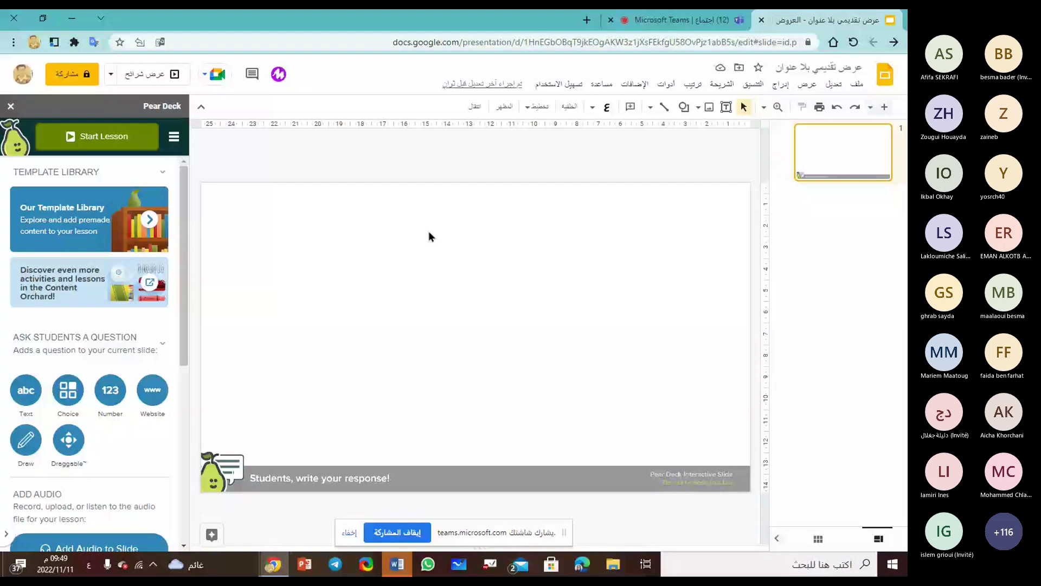
click(704, 255)
click(781, 84)
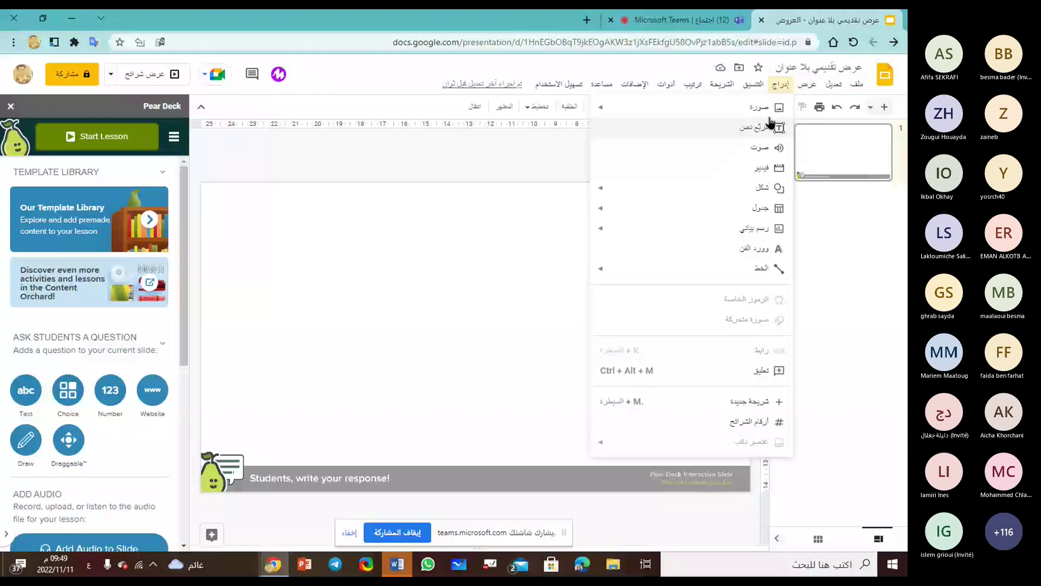
Step: Add a text box on the slide containing the question 'ماذا تعرف عن الرفق بالحيوانات ؟'
click(393, 378)
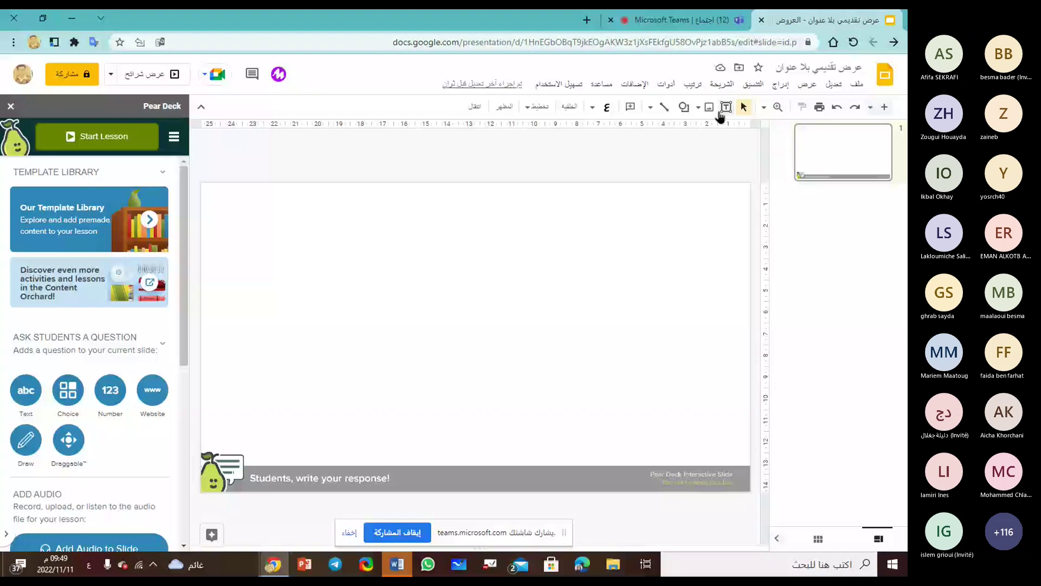
click(780, 84)
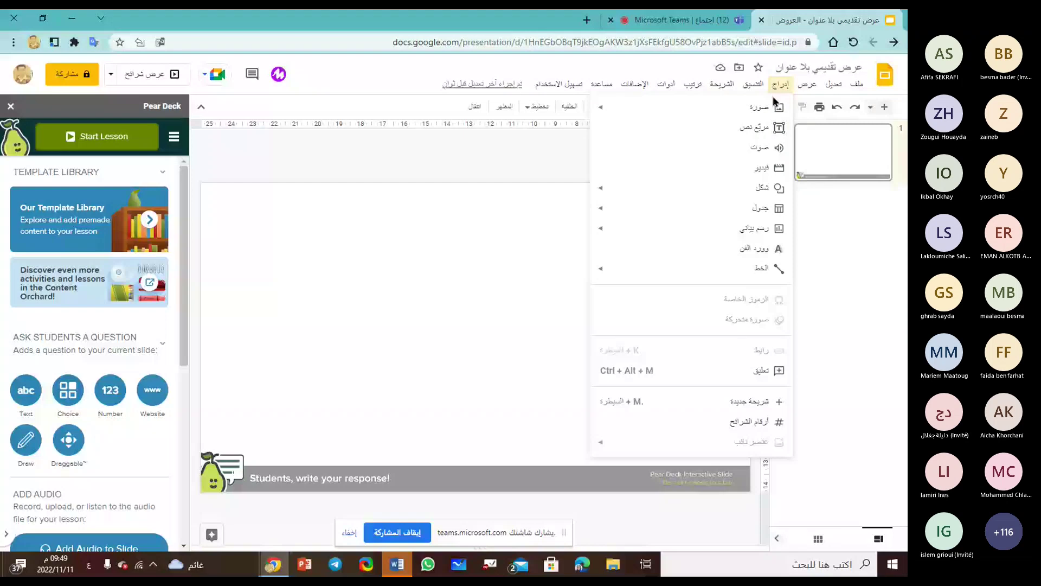
click(755, 127)
drag(306, 240, 594, 315)
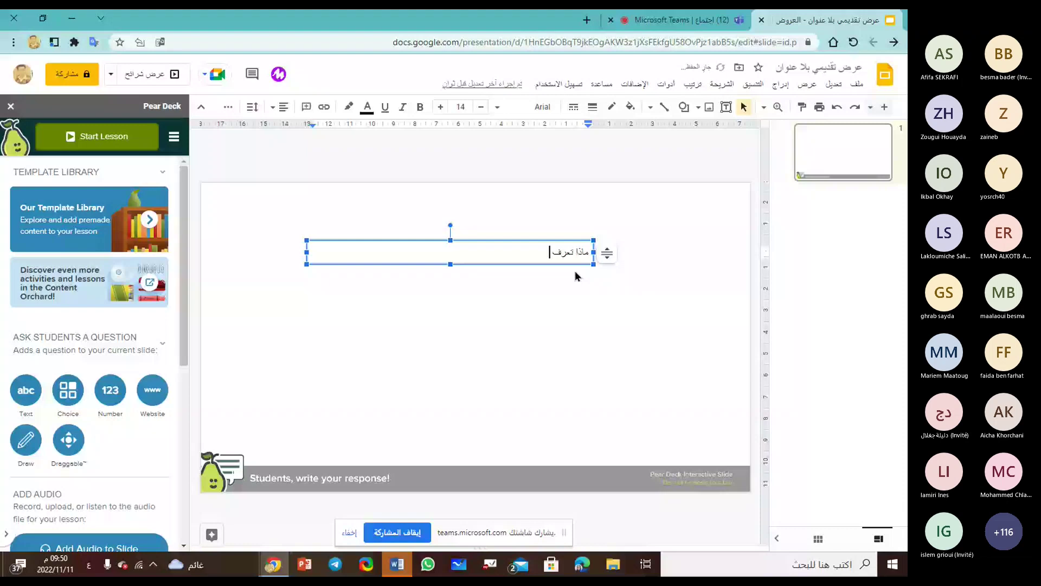
text(عن الرفق بالحيوانات ؟)
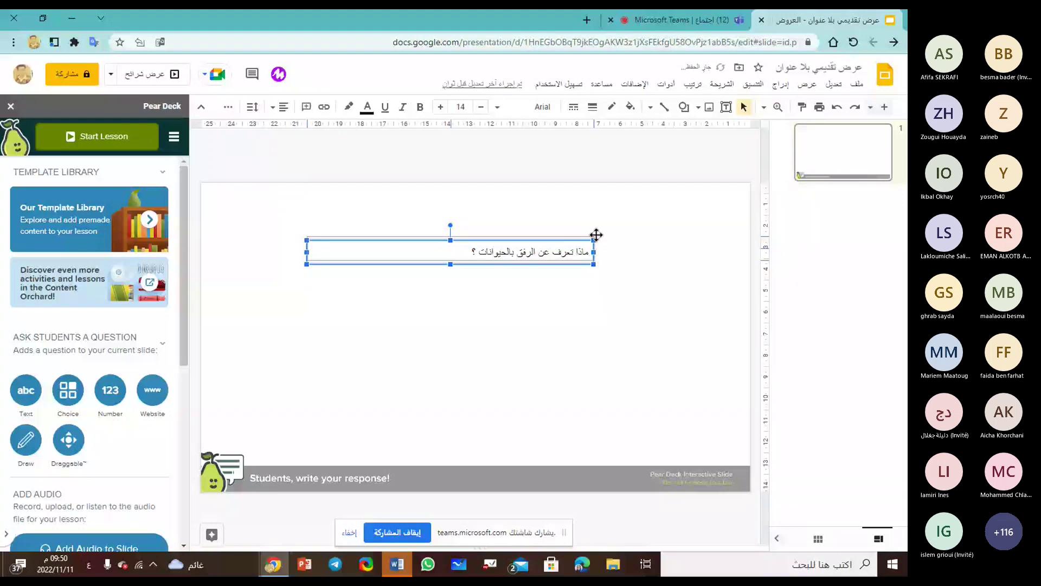
Step: Move the question to the top and make it red, bold, at font size 35
drag(596, 235, 629, 221)
triple_click(616, 208)
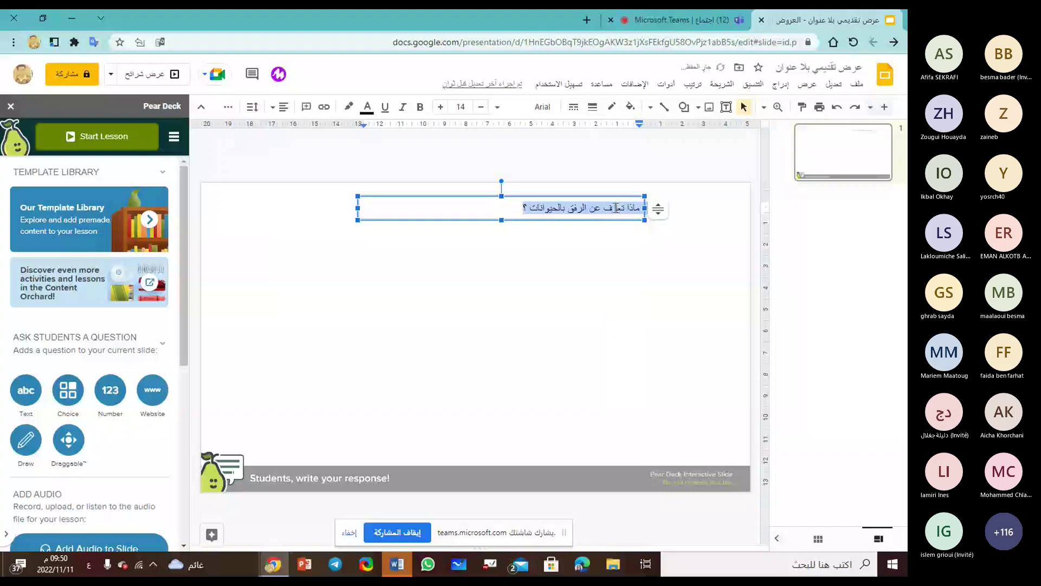
click(367, 106)
click(350, 236)
key(ctrl+b)
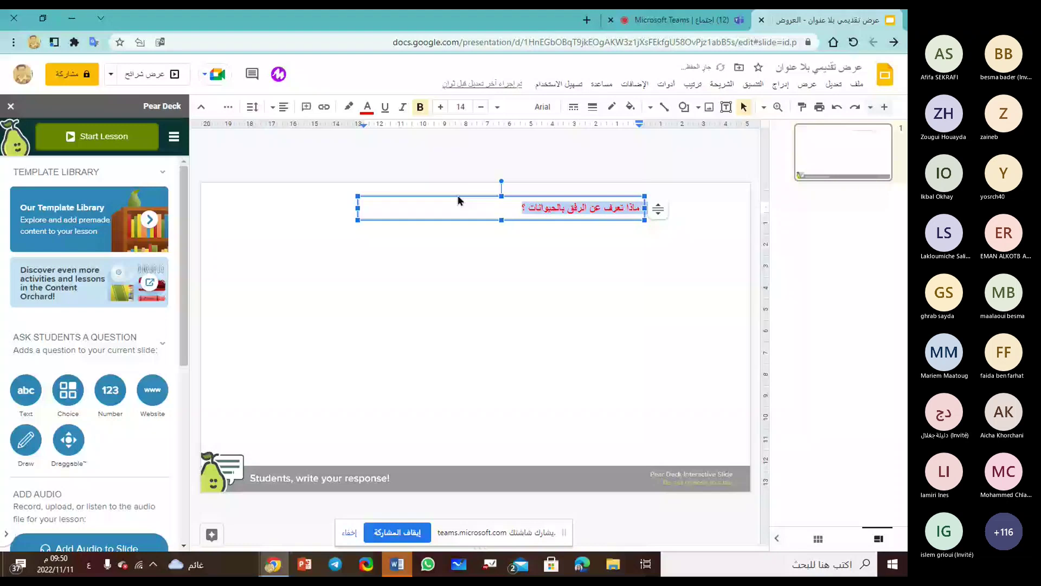
click(440, 107)
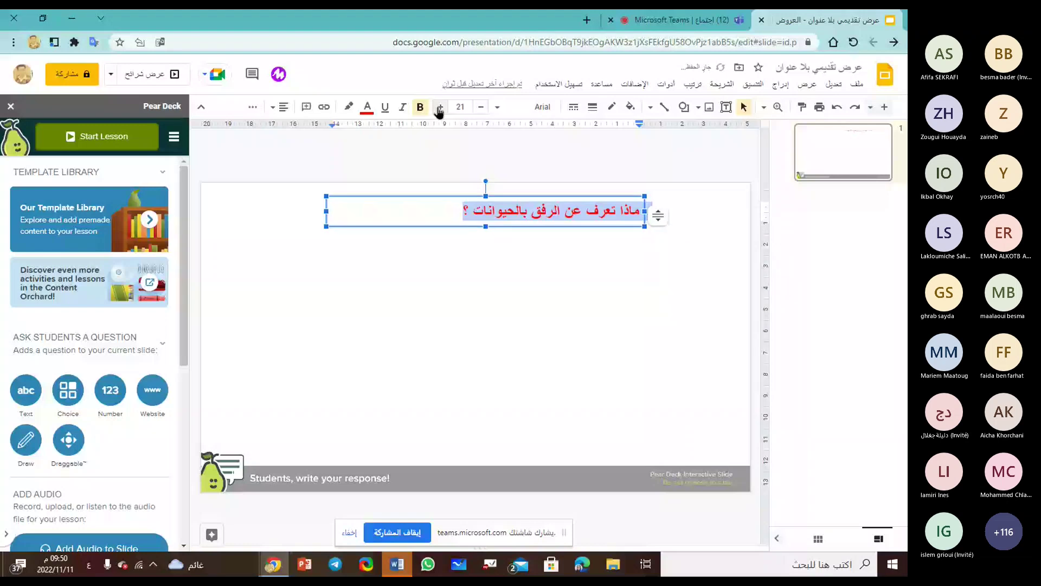
click(440, 107)
click(440, 108)
click(440, 108)
click(440, 108)
click(440, 108)
click(440, 108)
click(440, 108)
click(440, 108)
click(440, 108)
click(440, 108)
click(439, 108)
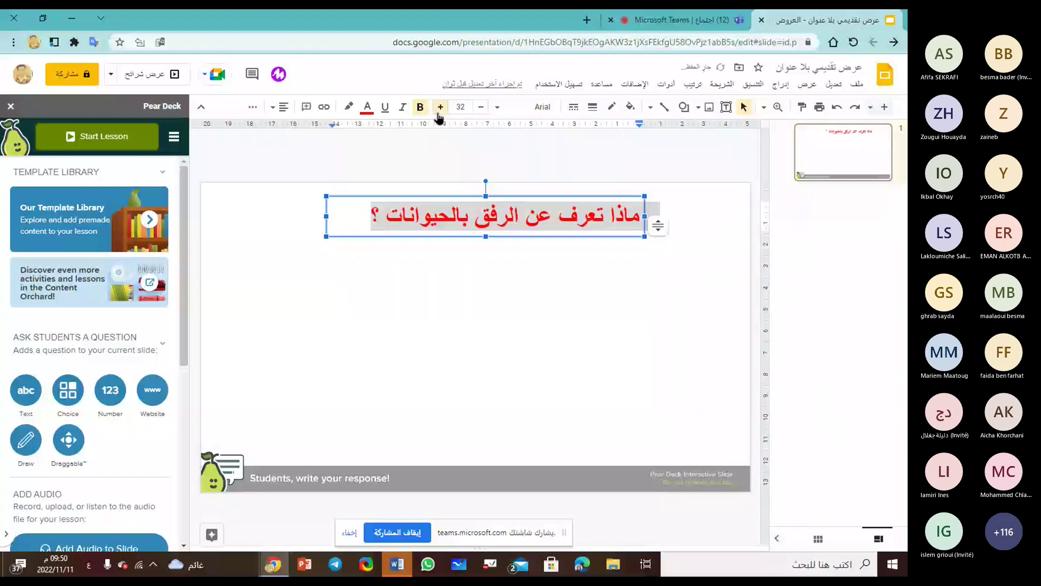
click(440, 110)
click(440, 110)
click(440, 110)
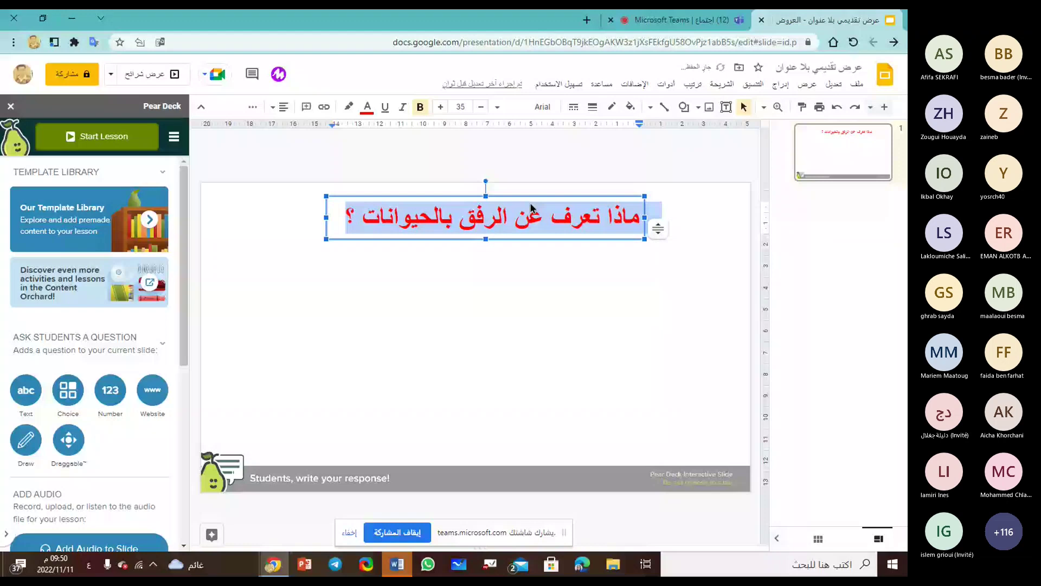
key(Escape)
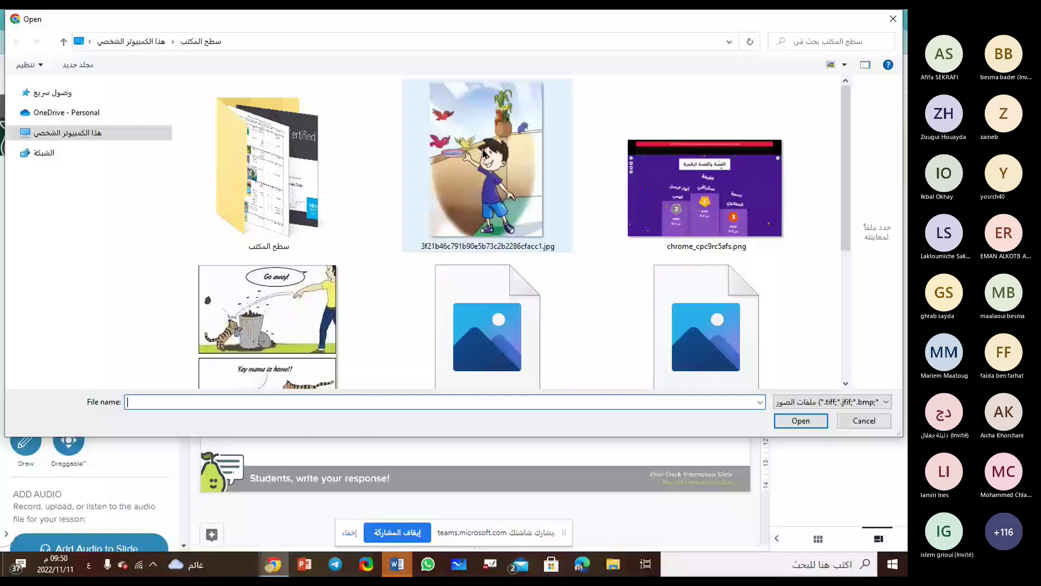
Step: Insert the boy-and-dog picture pi5859gdT-1.png and centre it below the question
scroll(459, 217, down, 3)
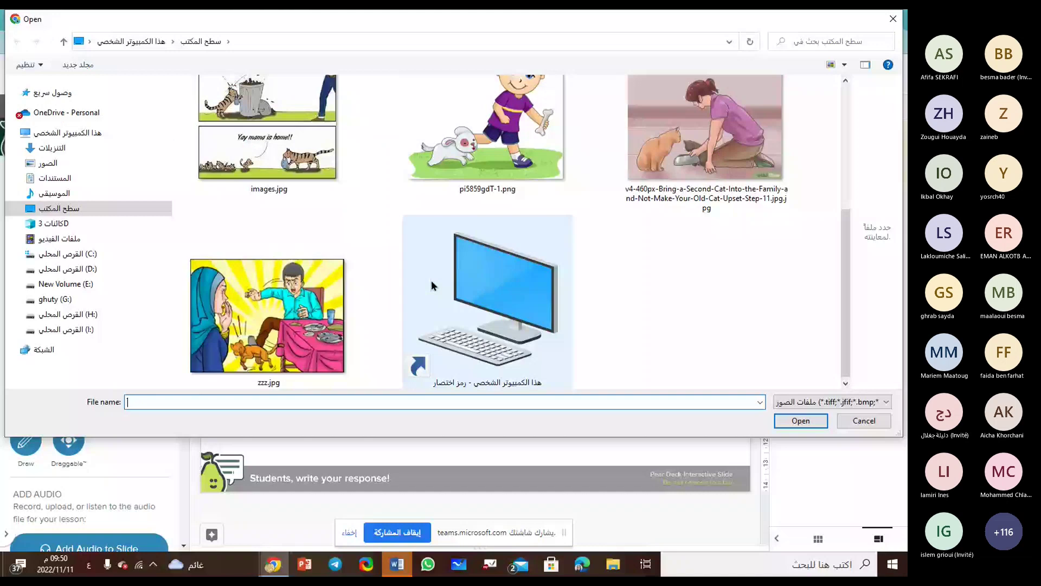
double_click(470, 187)
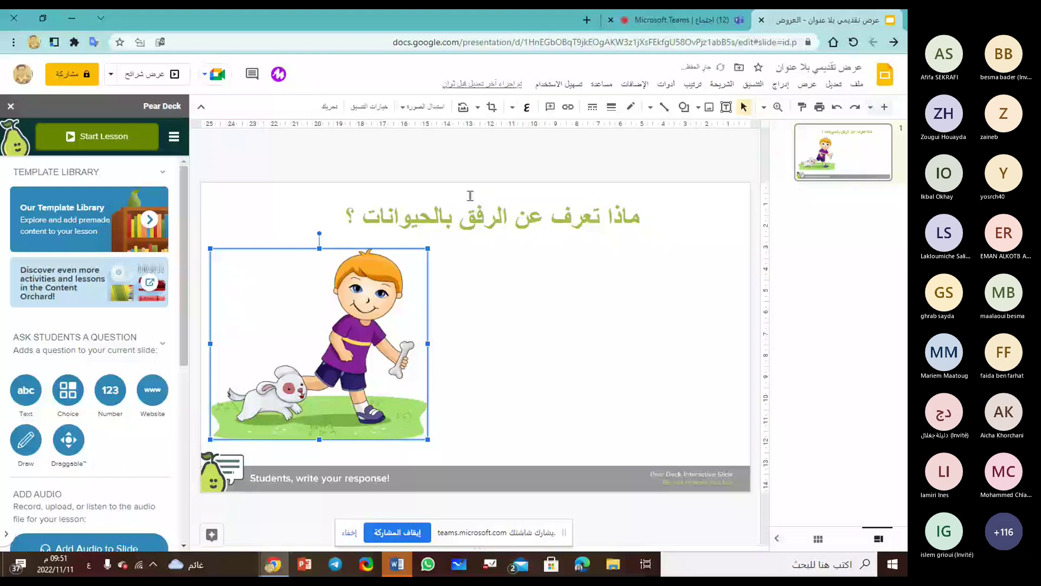
drag(320, 343, 475, 337)
click(270, 362)
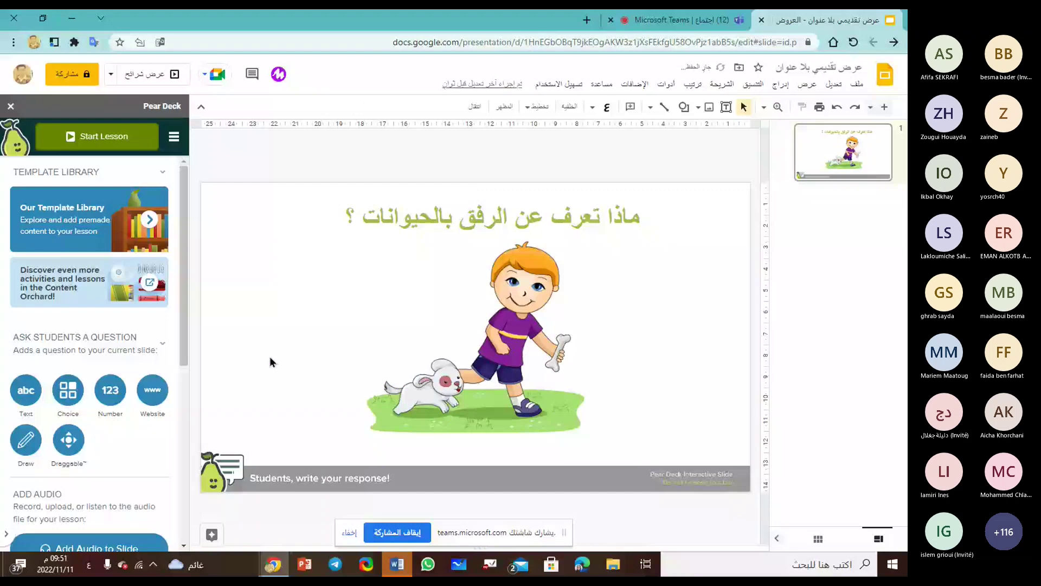
key(ctrl+z)
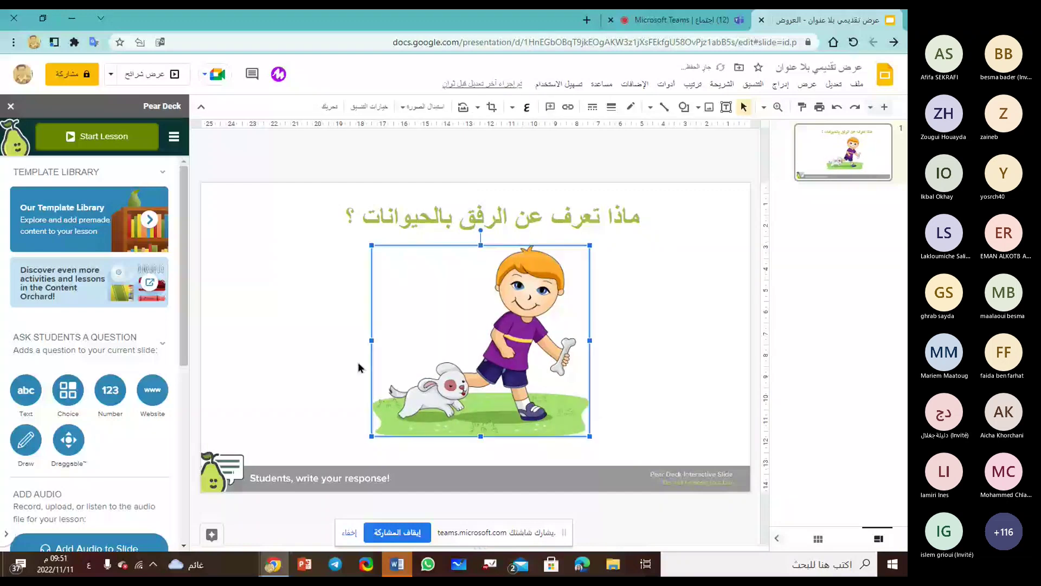
click(358, 363)
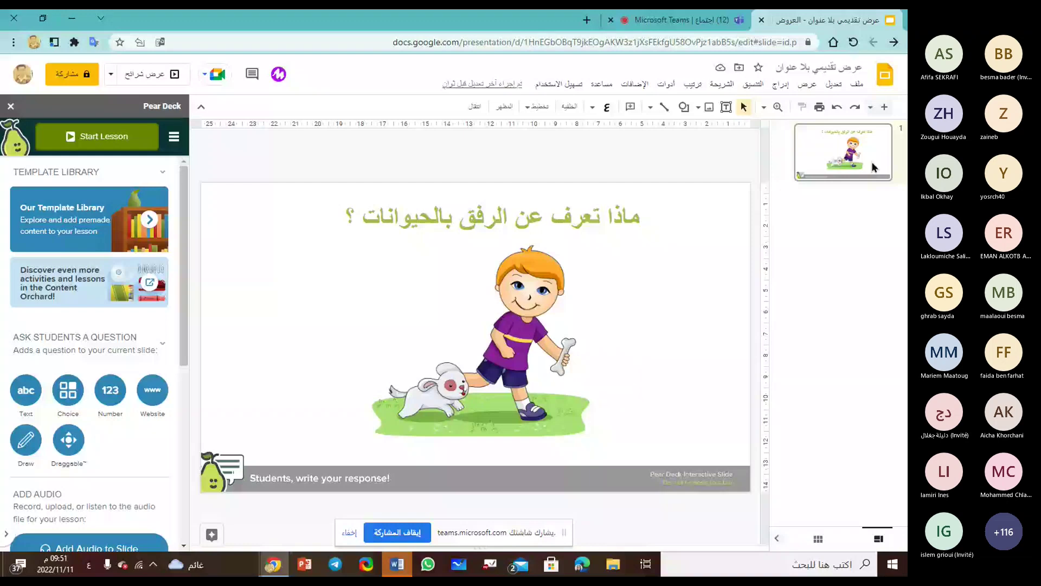
Step: Add a new blank slide 2 after the text-response slide with Ctrl+M
click(876, 248)
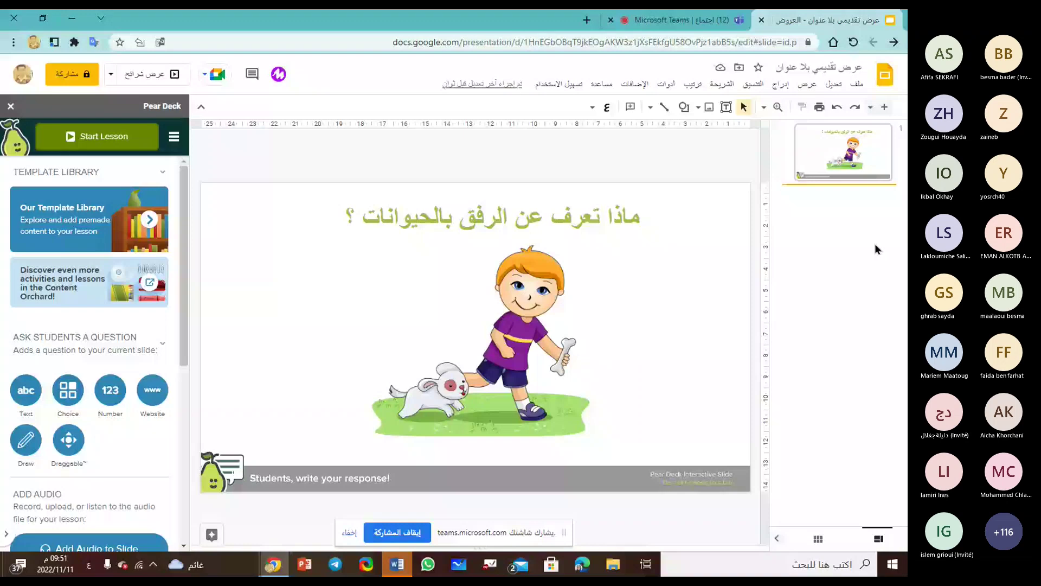
right_click(875, 247)
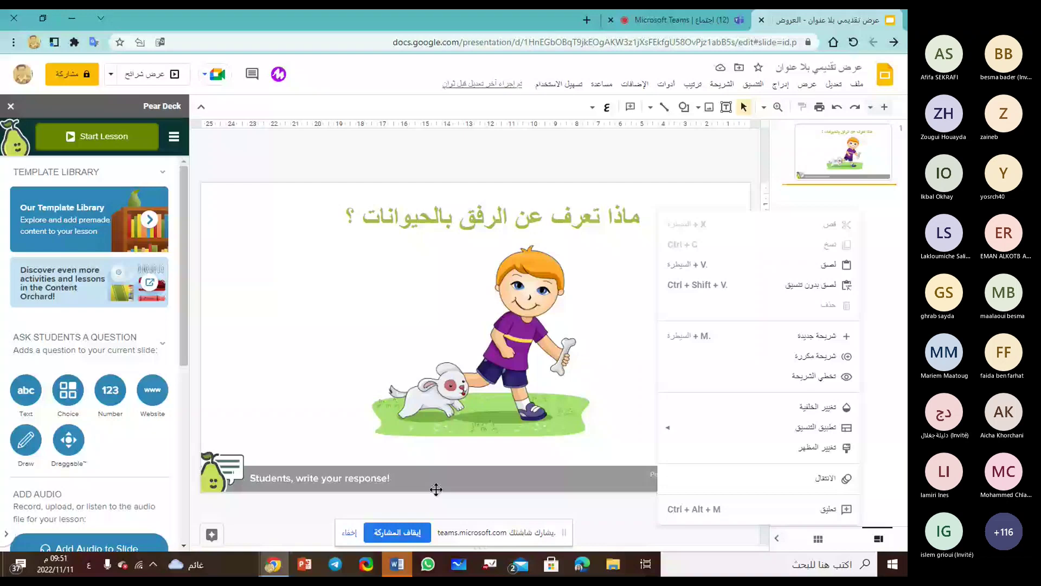
click(402, 403)
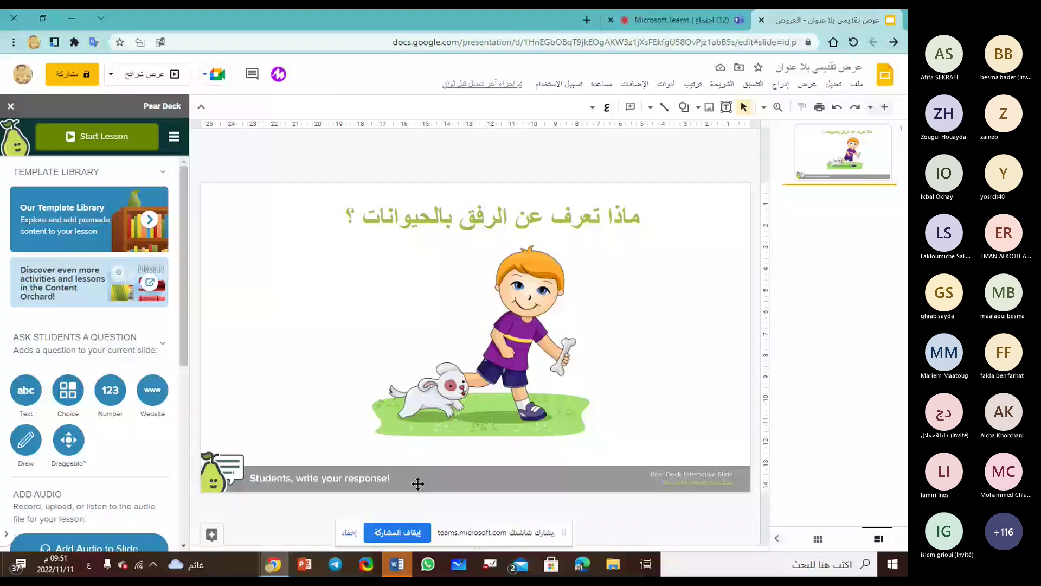
key(ctrl+m)
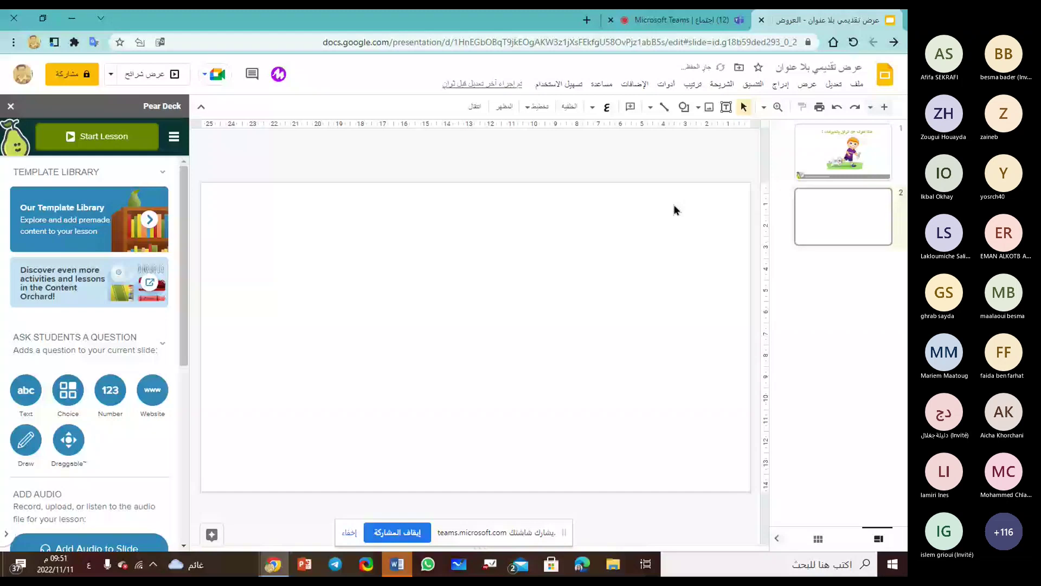
Step: Make slide 2 a Pear Deck multiple-choice question with choices 'نعم' and 'لا'
click(69, 395)
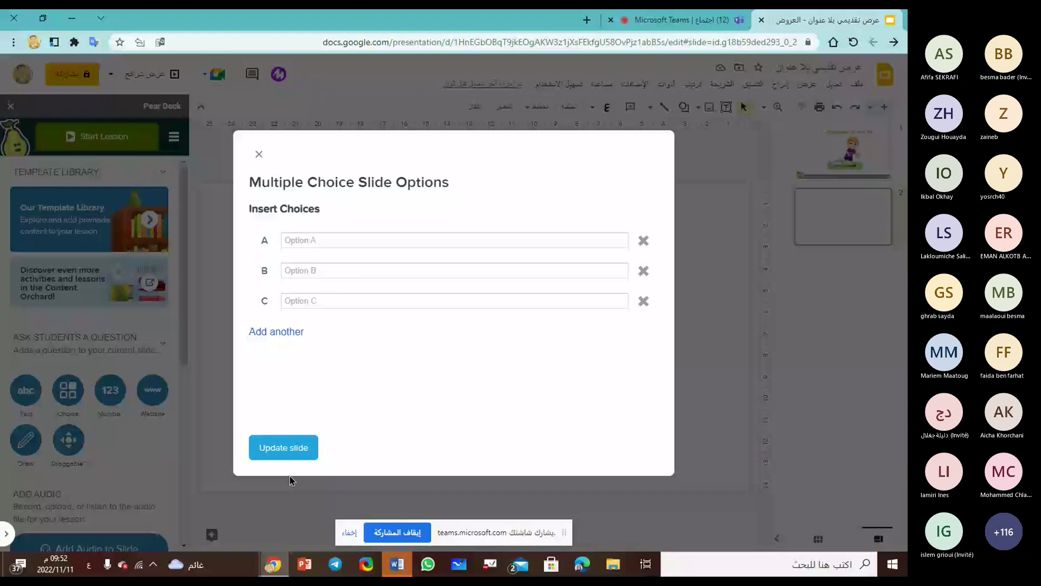
click(305, 240)
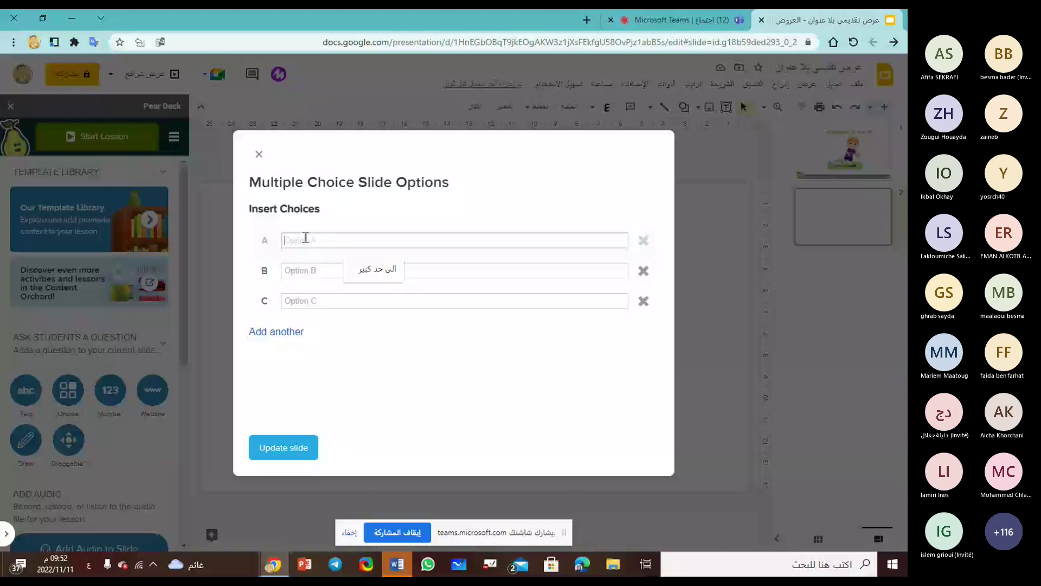
text(5.)
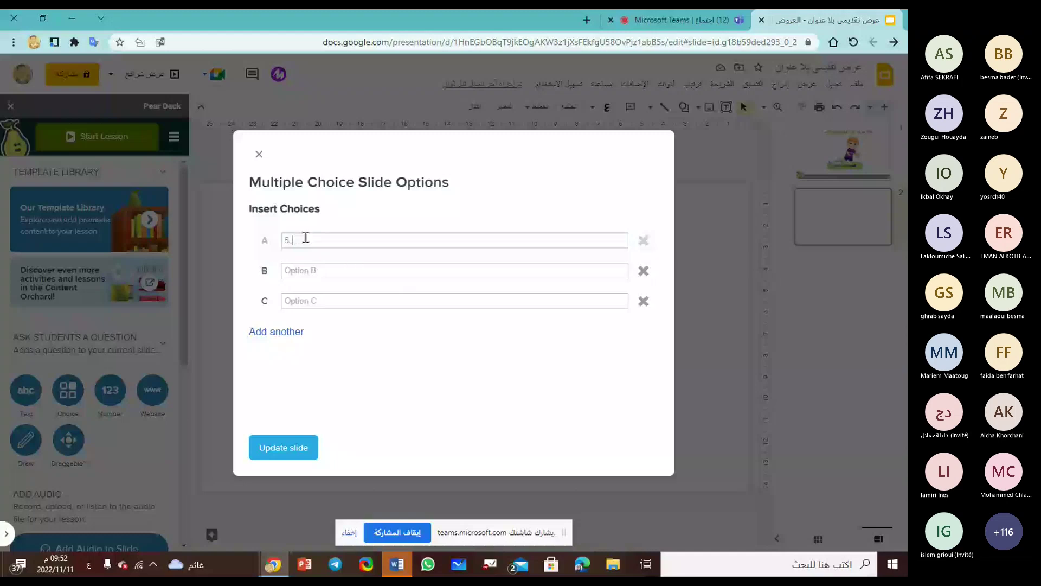
text(45)
key(BackSpace)
key(BackSpace)
key(BackSpace)
key(BackSpace)
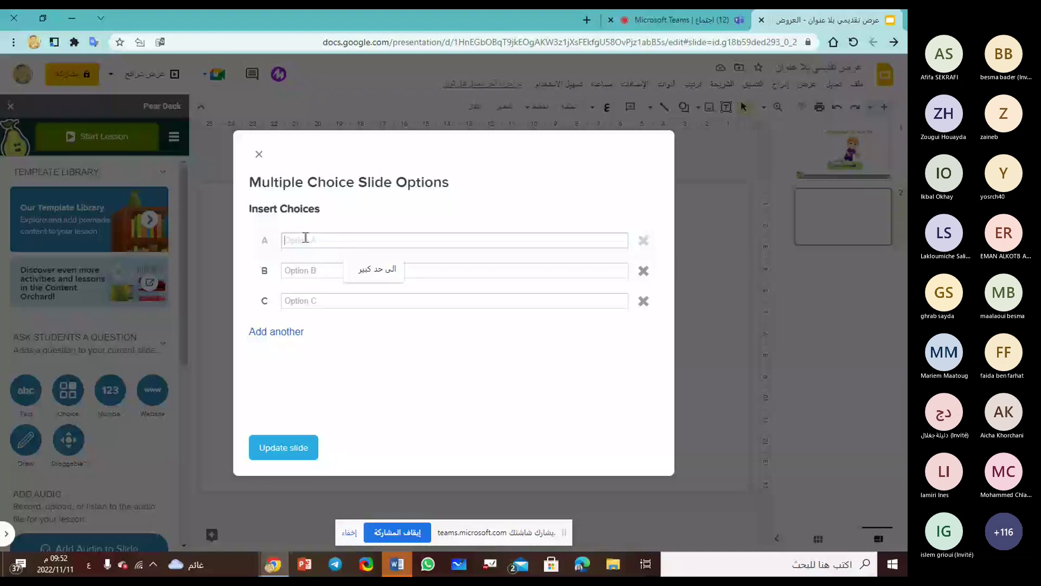
text(نعم)
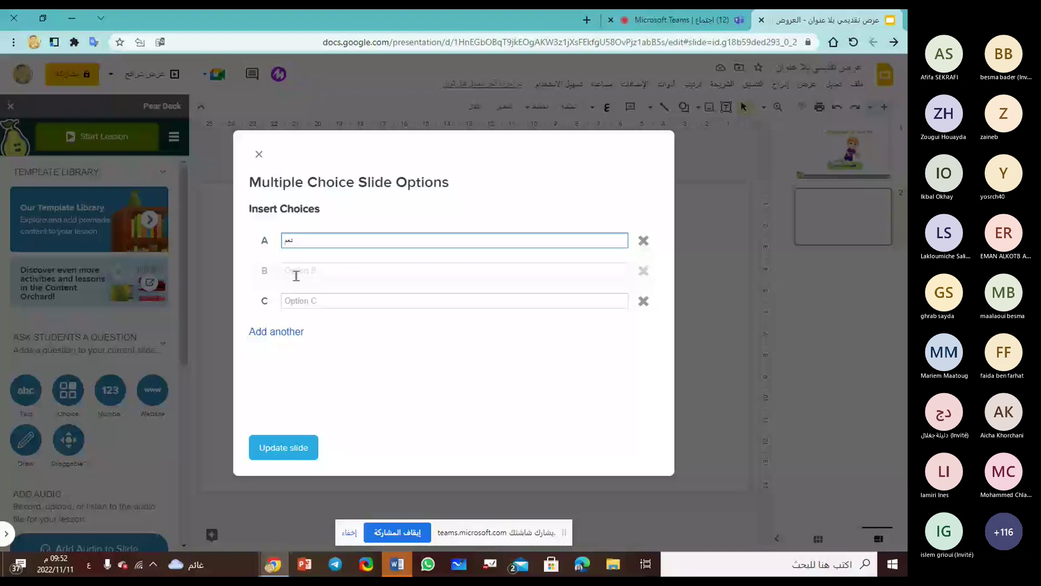
click(296, 276)
text(لا)
Step: Remove the extra choices 'احيانا' and 'لا الم', keeping only two, and update the slide
click(303, 300)
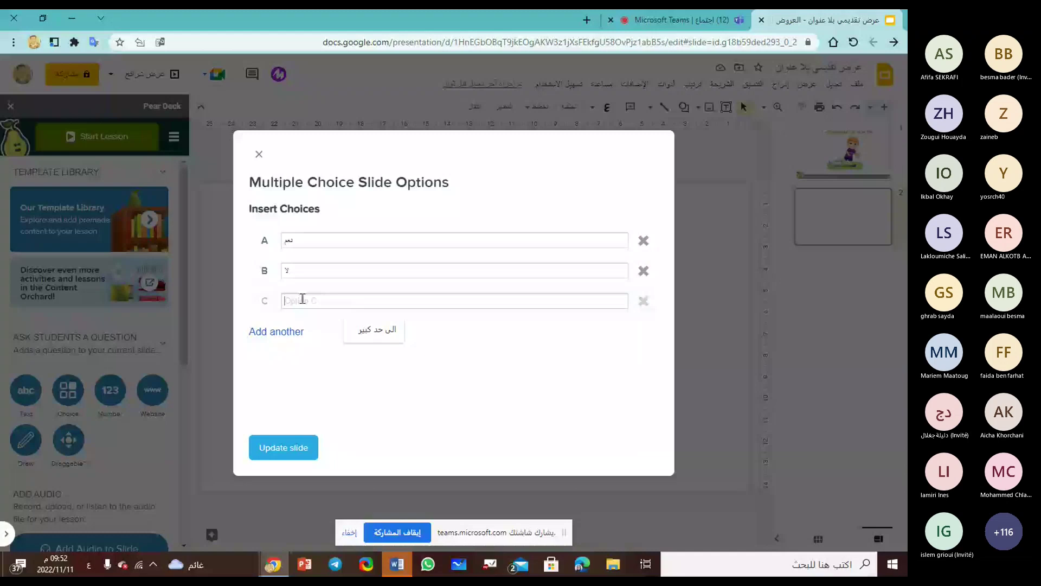
text(احيانا)
click(304, 300)
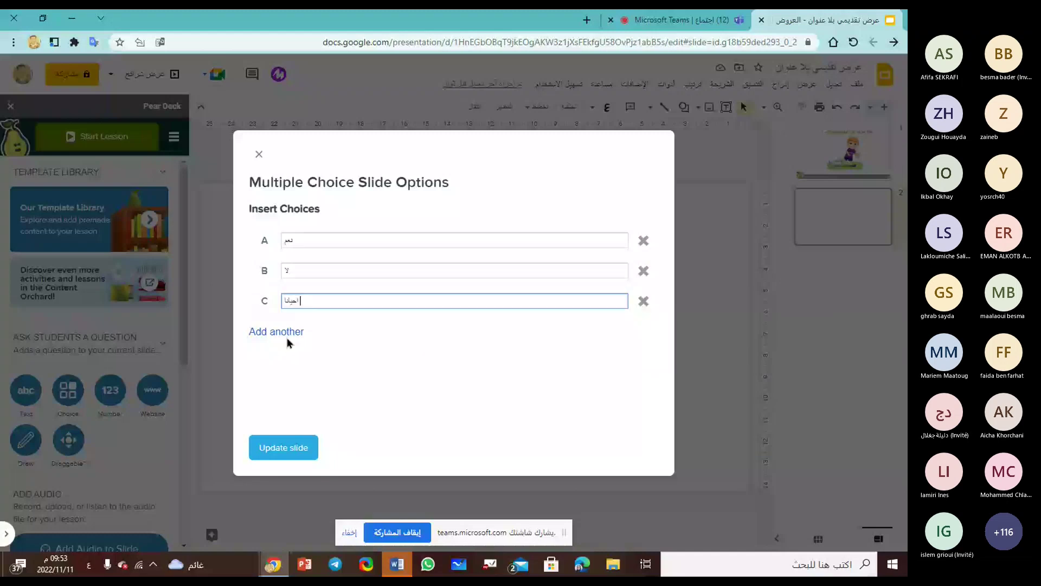
click(287, 337)
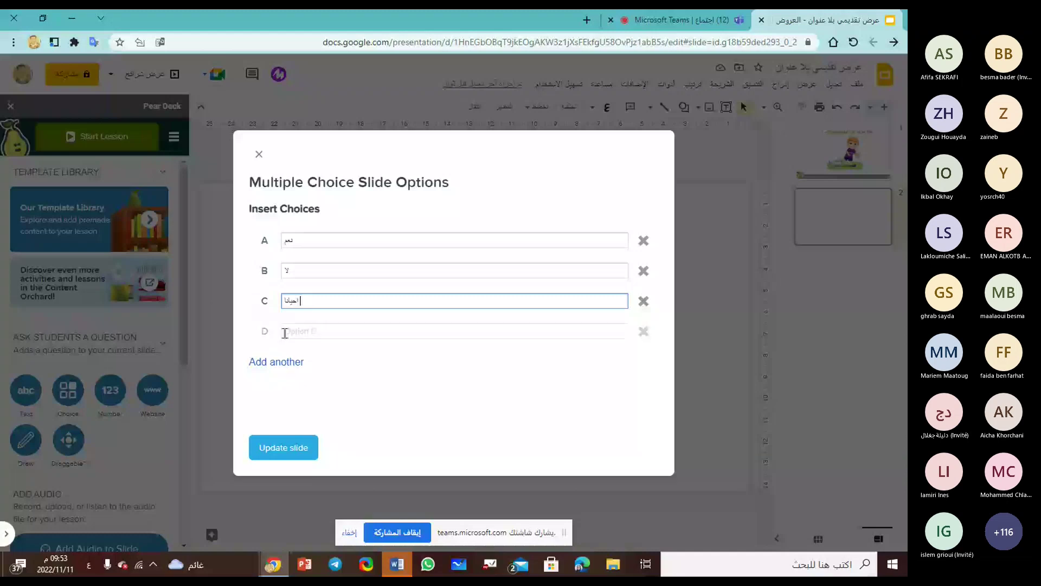
click(297, 331)
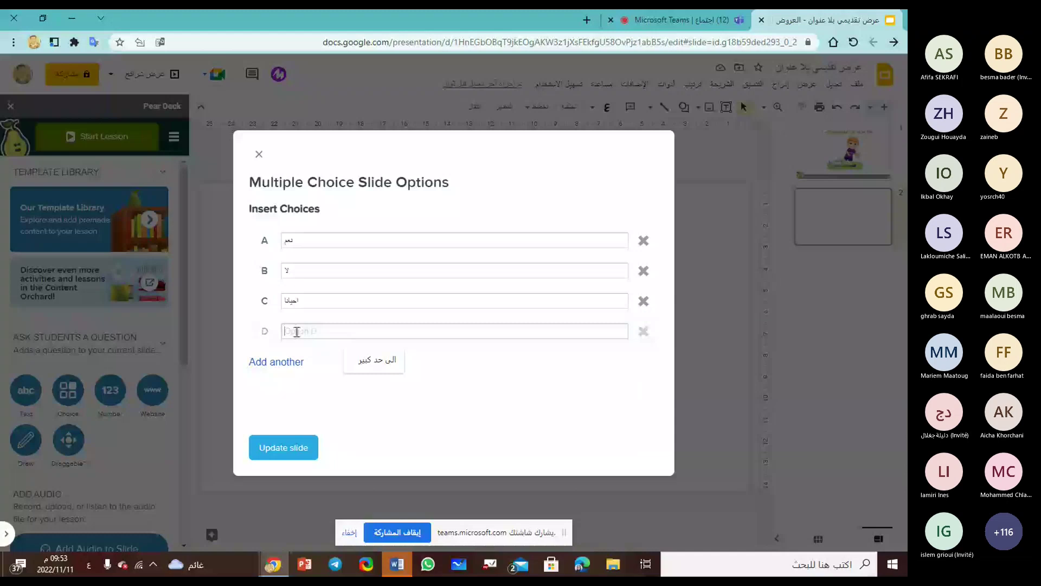
text(لا ا)
text(ل)
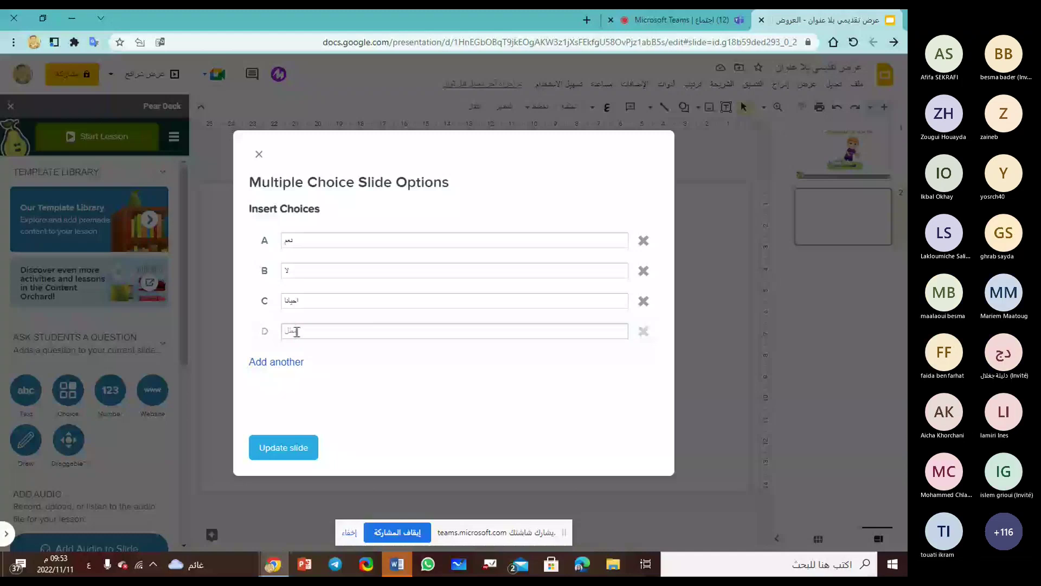
text(مطلقا)
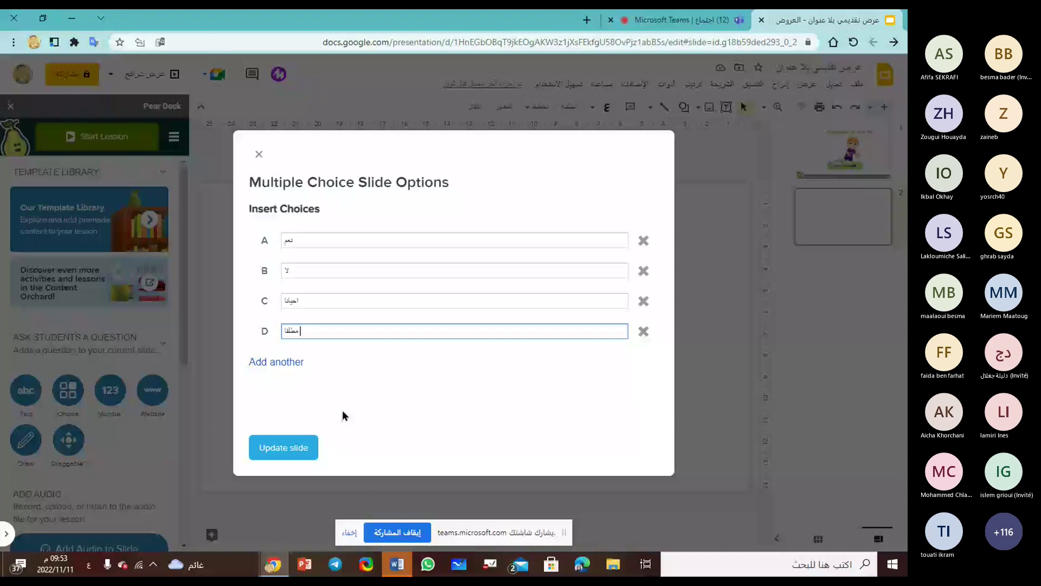
click(645, 333)
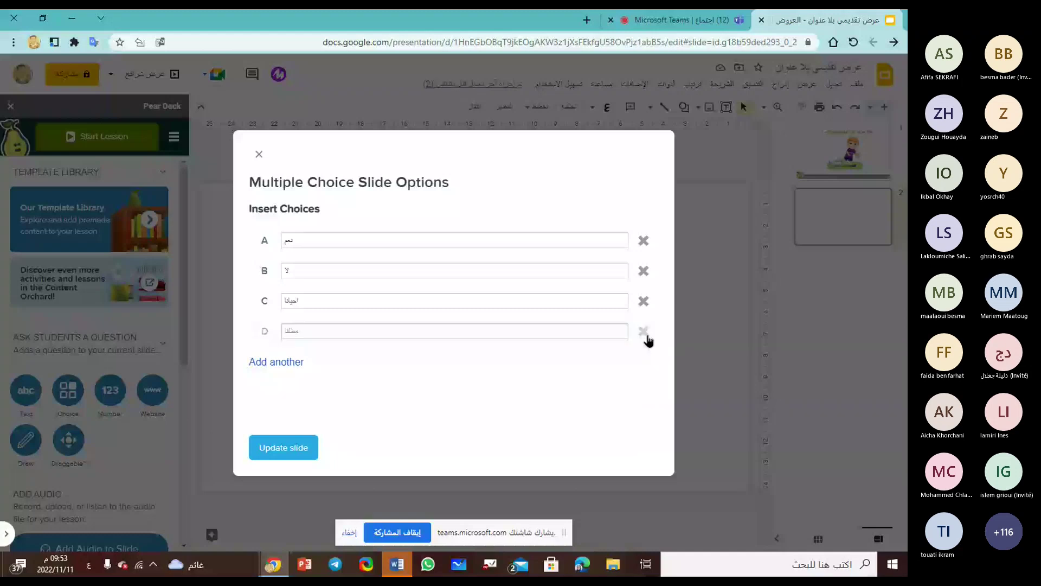
click(644, 302)
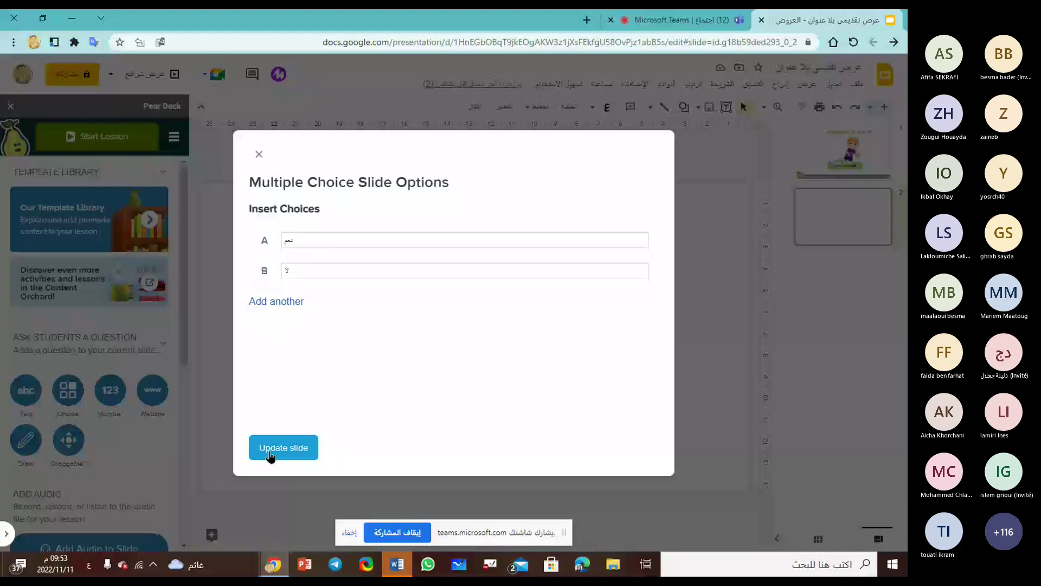
click(270, 454)
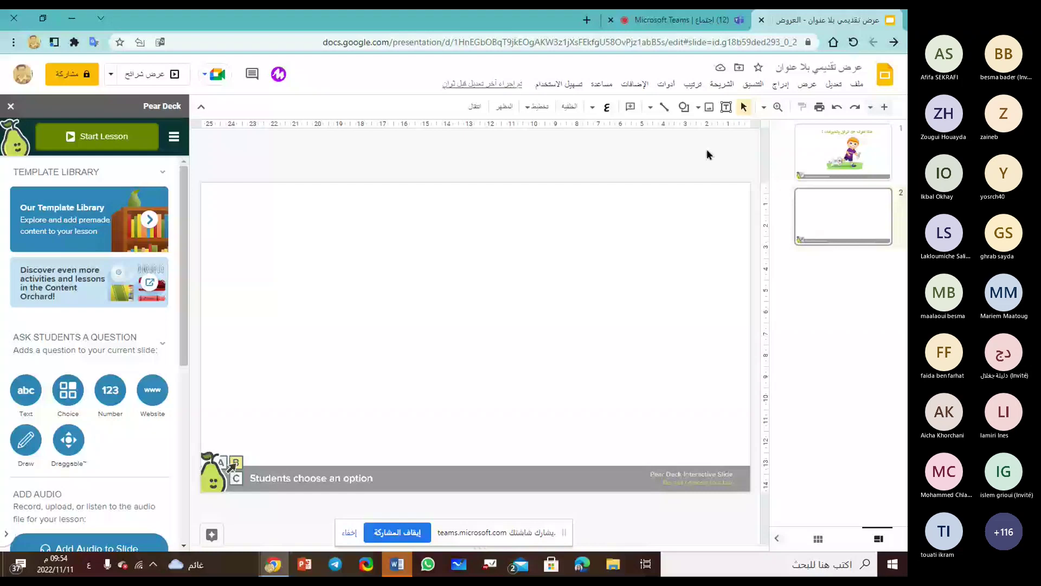
Step: Add a text box near the top reading 'بجب ان تهتم بالحيوانات الاليفة فقط ..' and select its text
click(729, 110)
drag(358, 218, 705, 241)
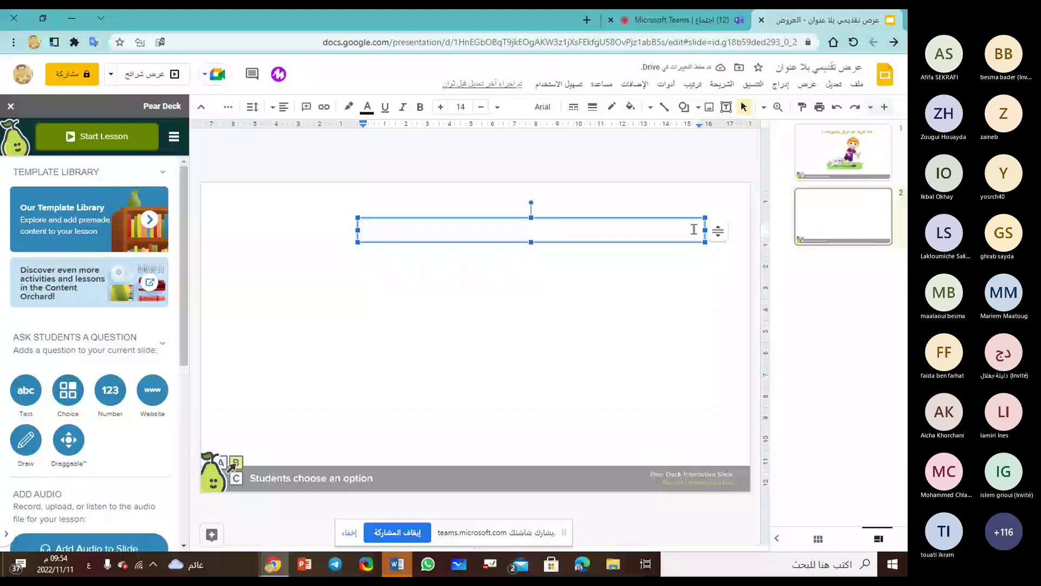
text(ب)
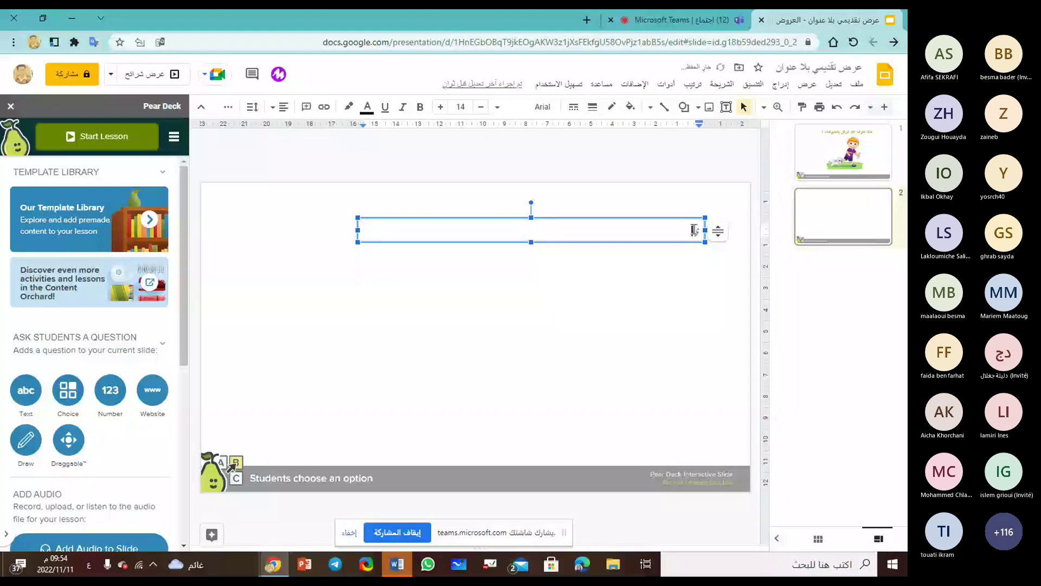
text(جب ان تهتم بالحيوانات الاليفة فقط ..)
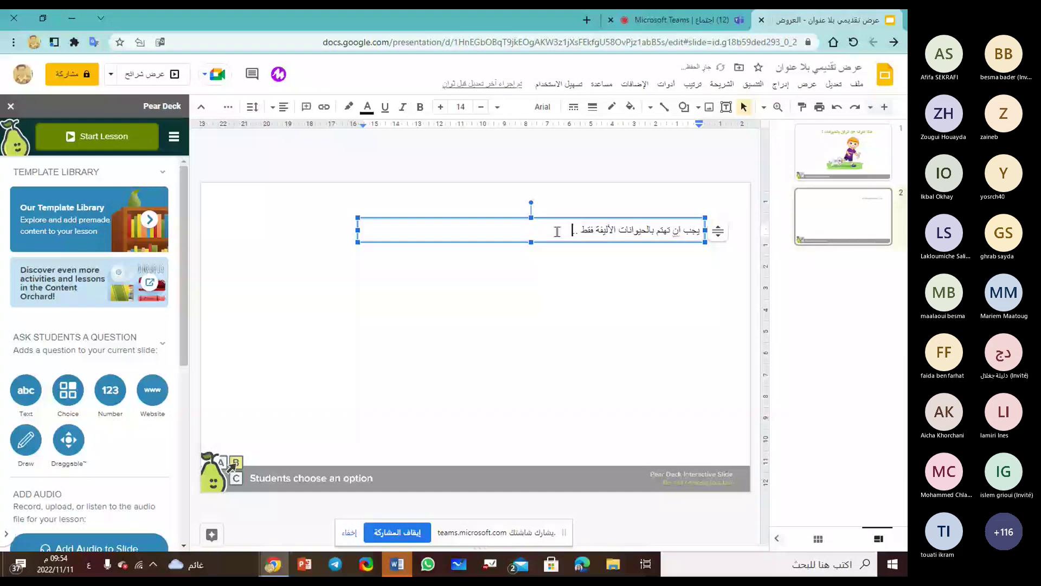
key(ctrl+a)
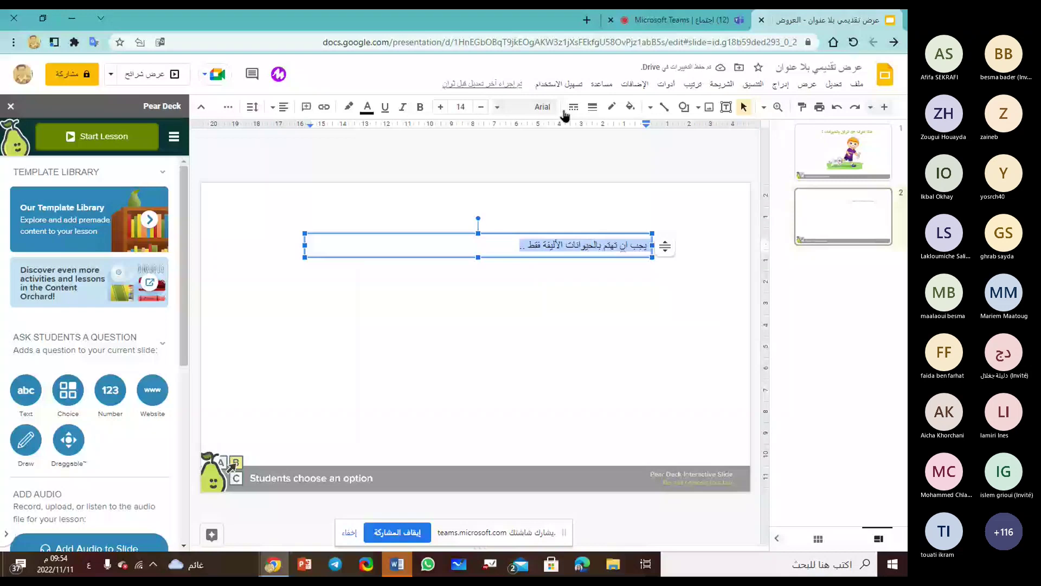
Step: Make the statement red, bold and 28 pt
click(367, 107)
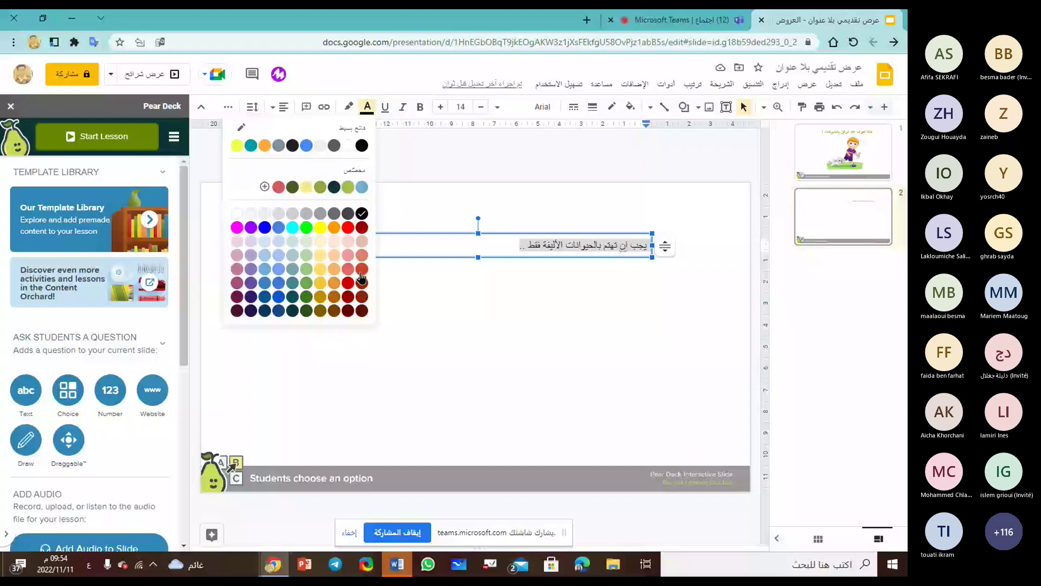
click(361, 278)
click(420, 107)
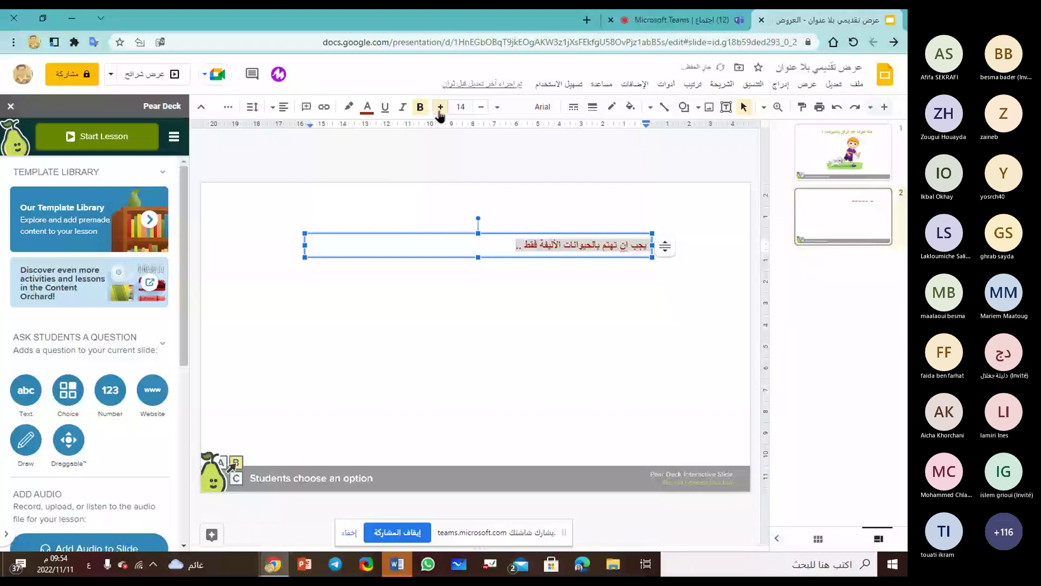
click(440, 107)
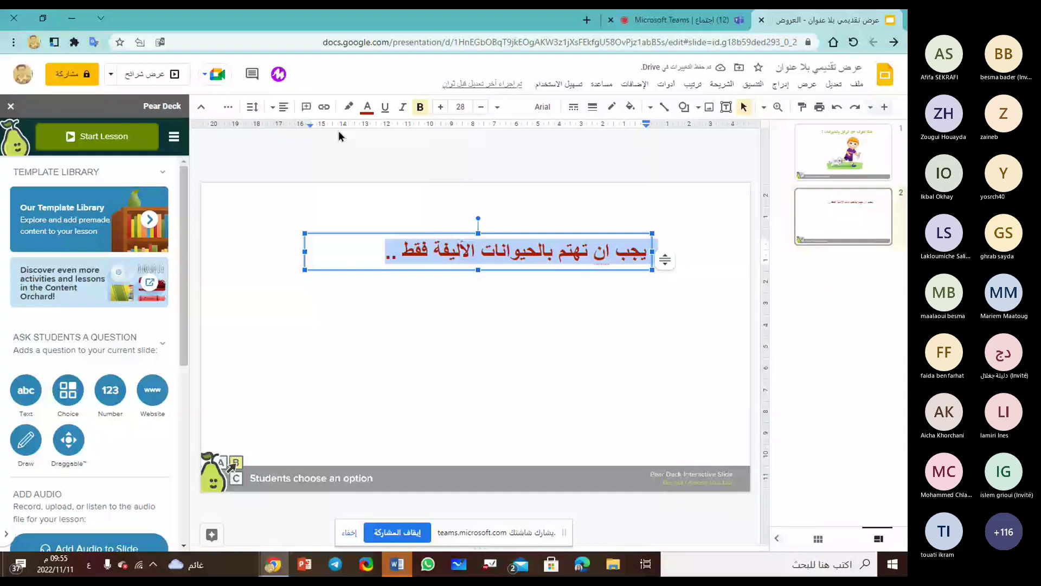
click(279, 107)
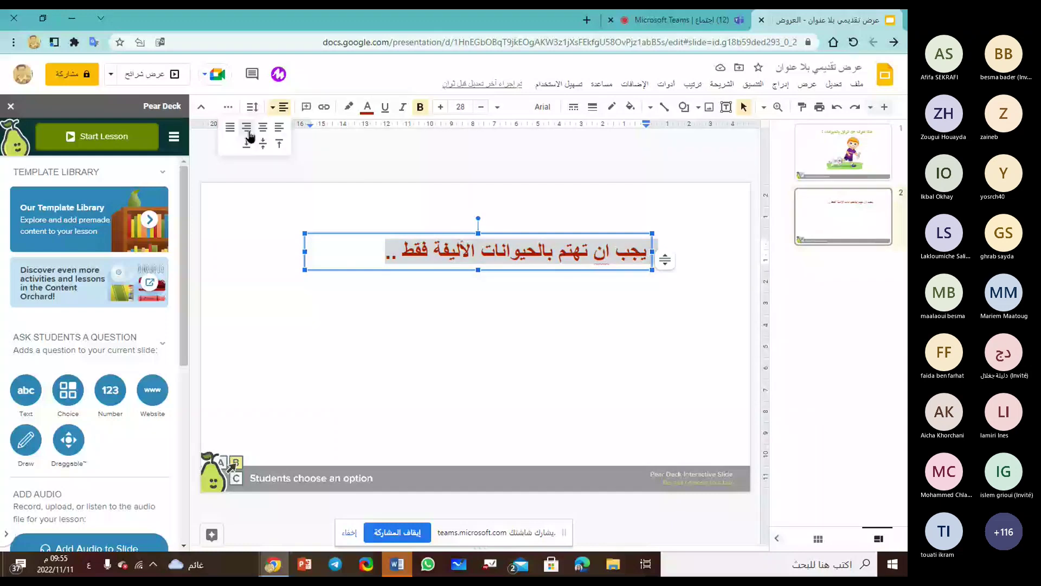
Step: Correct the misspelled word to 'أن' and move the statement higher on the slide
right_click(603, 270)
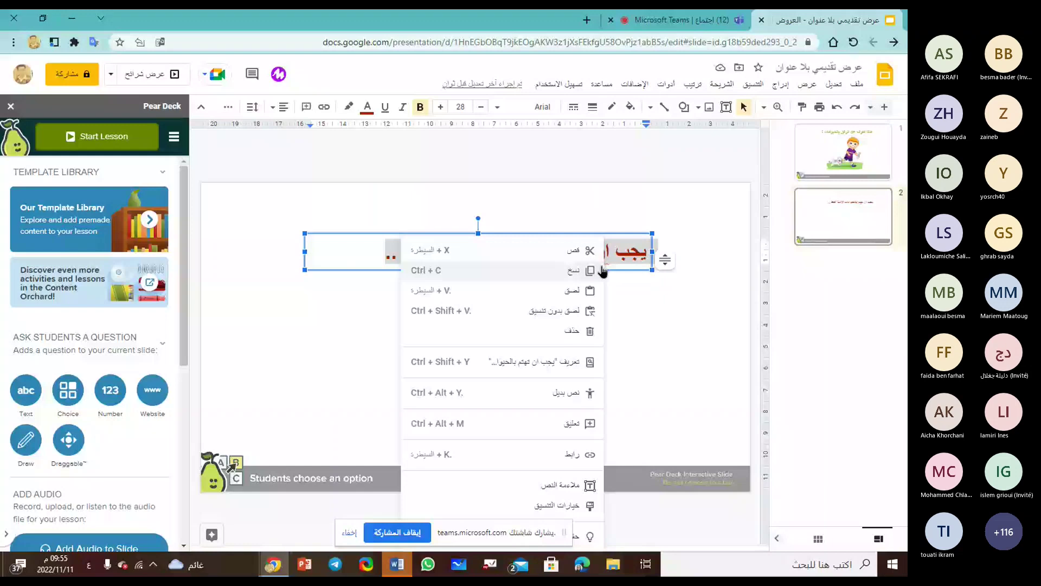
right_click(603, 253)
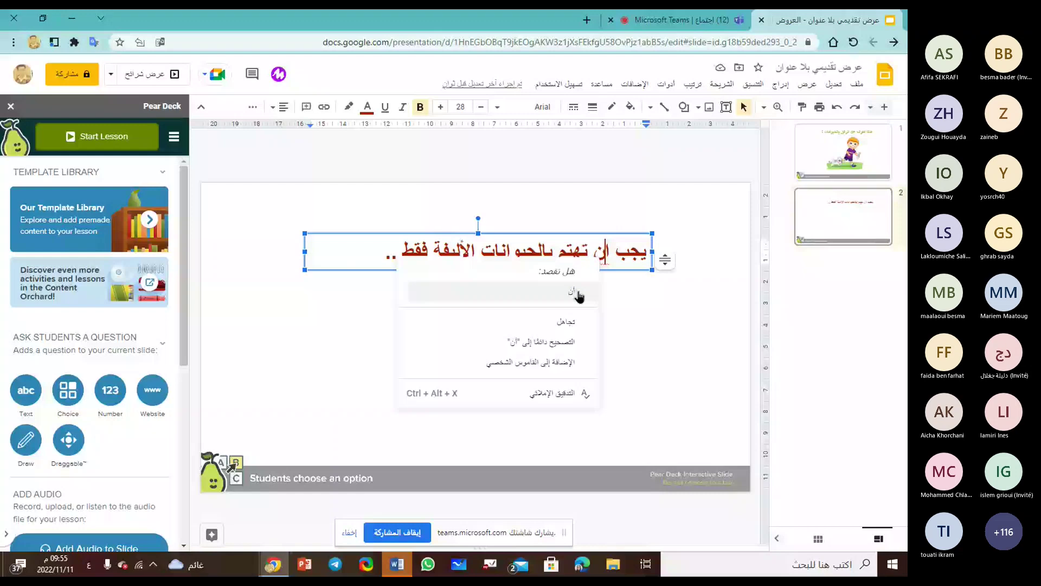
click(580, 296)
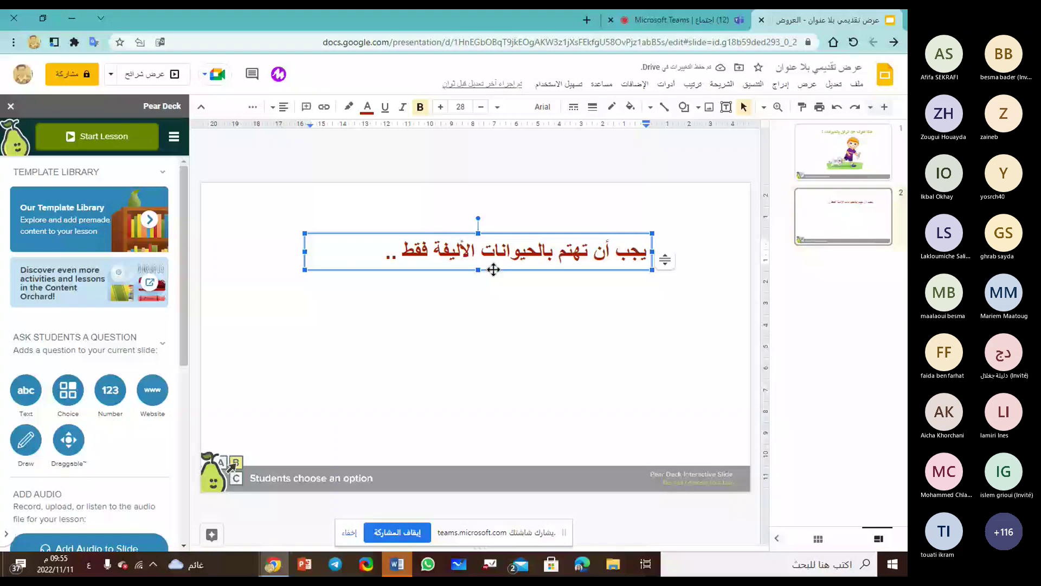
drag(494, 269, 494, 256)
click(709, 106)
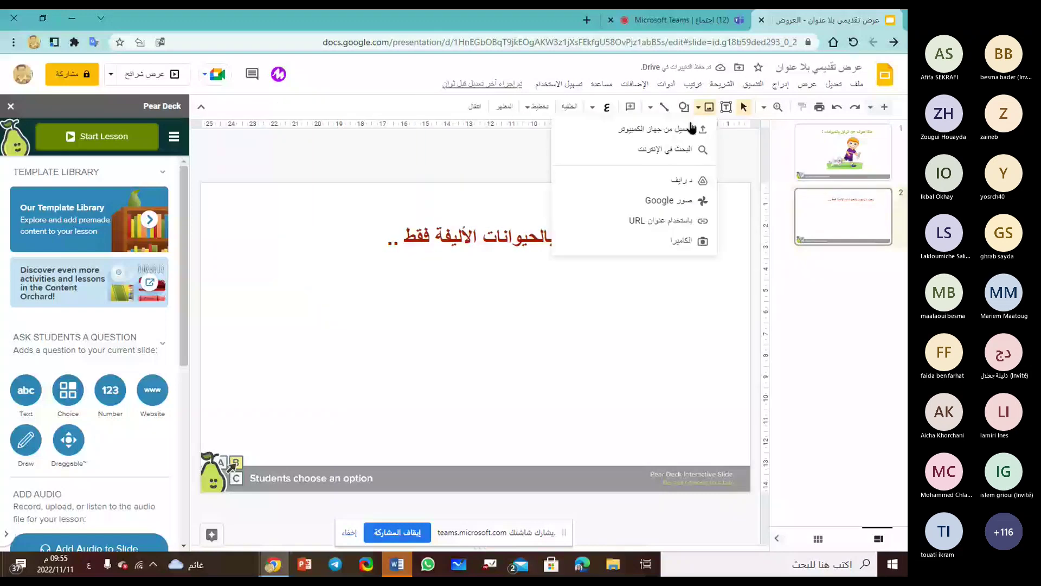
Step: Upload the boy-feeding-birds picture 3f21b46c791b90e5b73c2b2286cfacc1.jpg and enlarge it below the statement
click(691, 128)
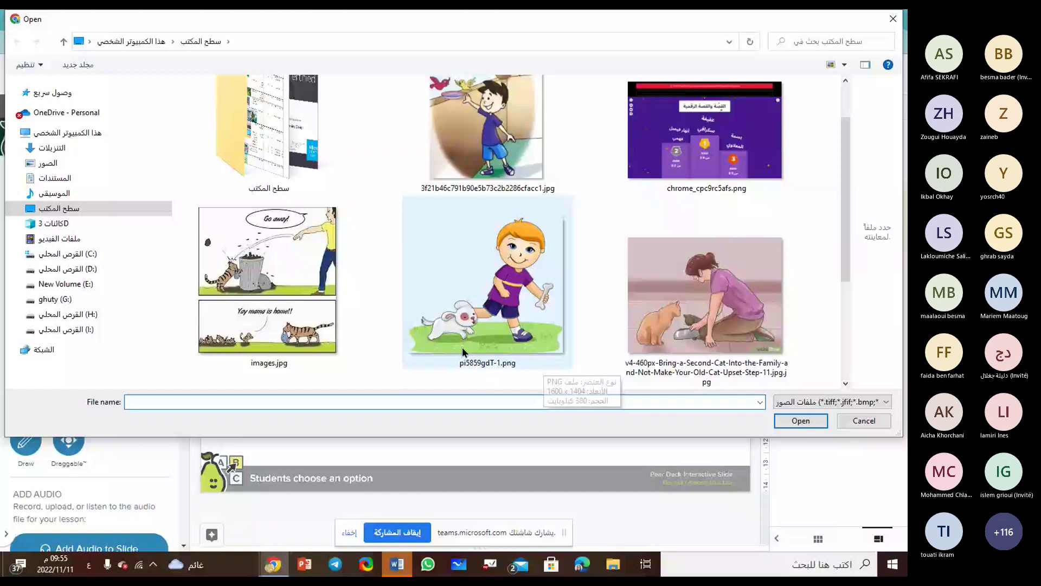
click(487, 133)
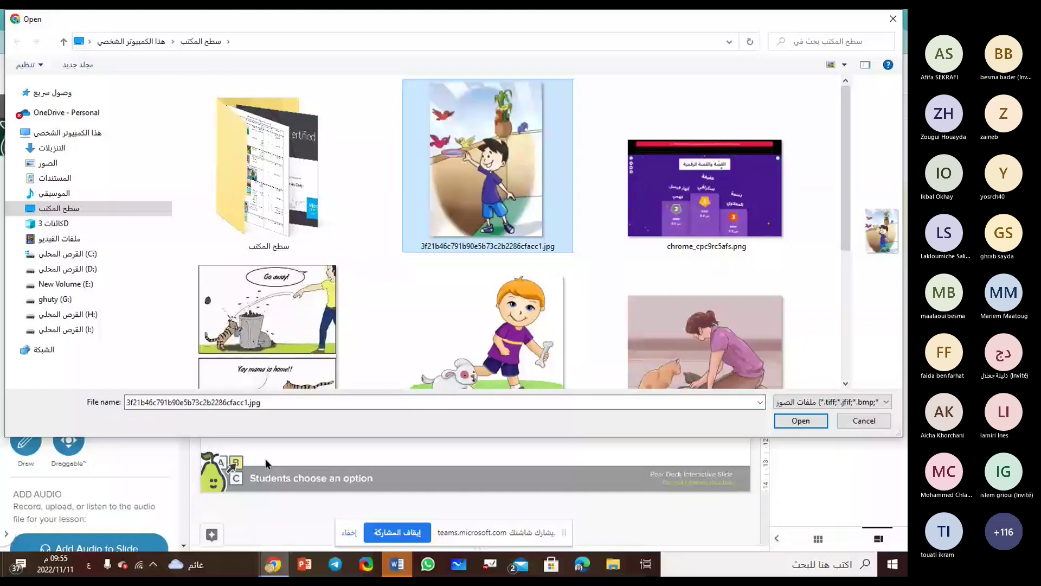
key(Return)
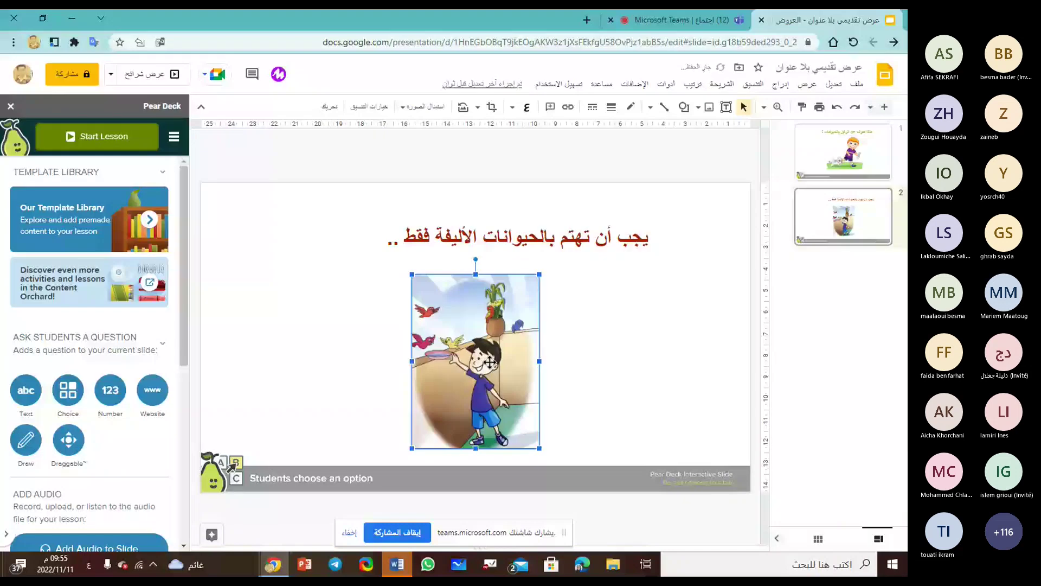
drag(540, 274, 576, 251)
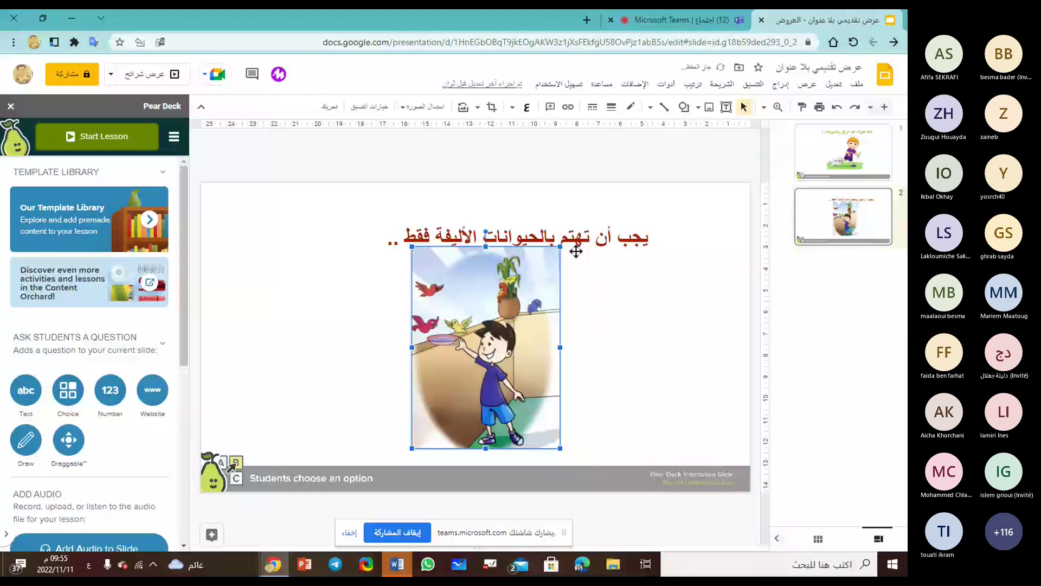
click(580, 230)
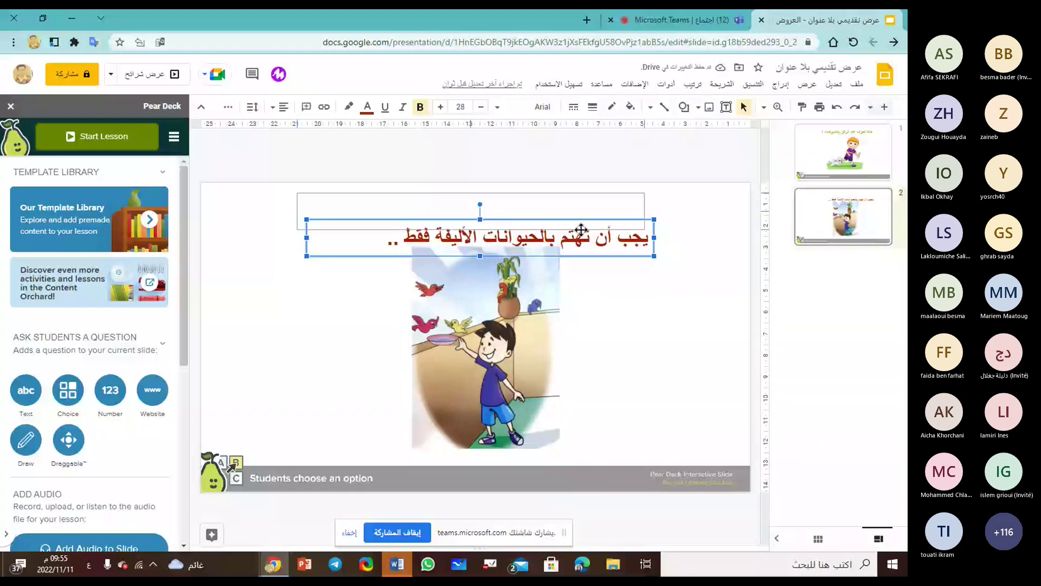
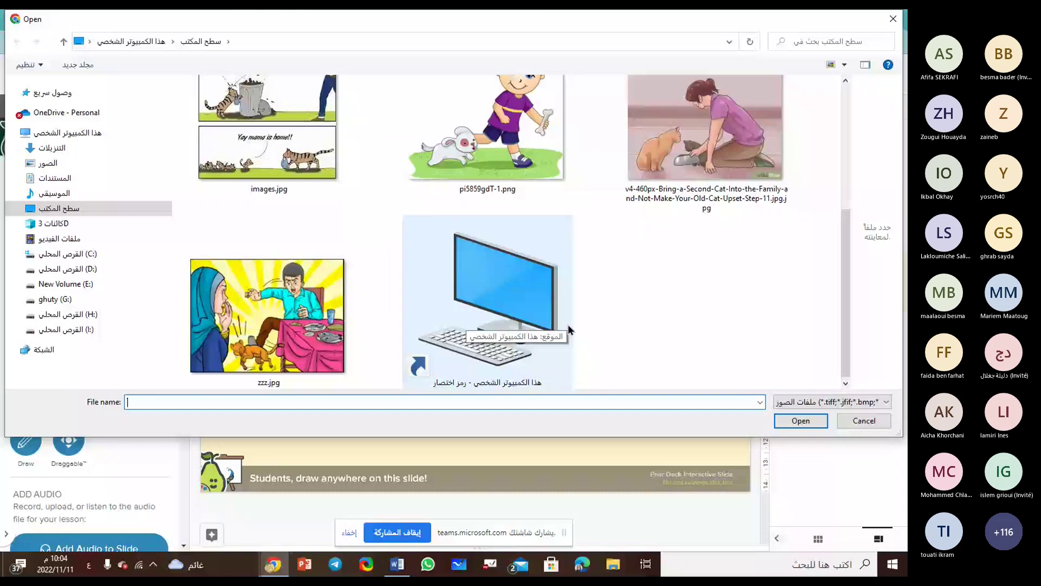
Step: Insert images.jpg onto slide 3, then enlarge it and shift it left
click(267, 151)
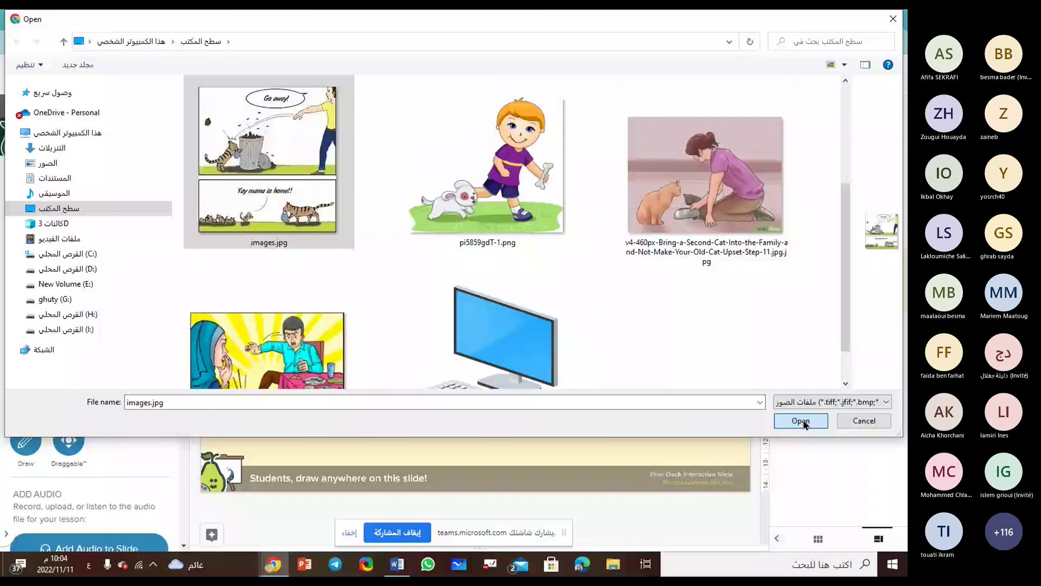
click(801, 420)
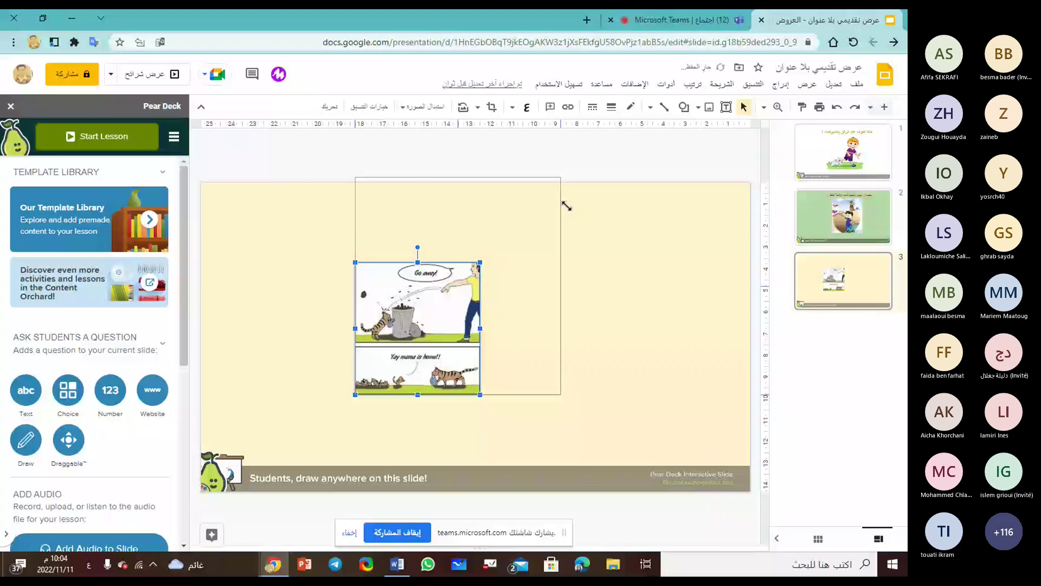
drag(566, 206, 572, 166)
drag(487, 282, 430, 328)
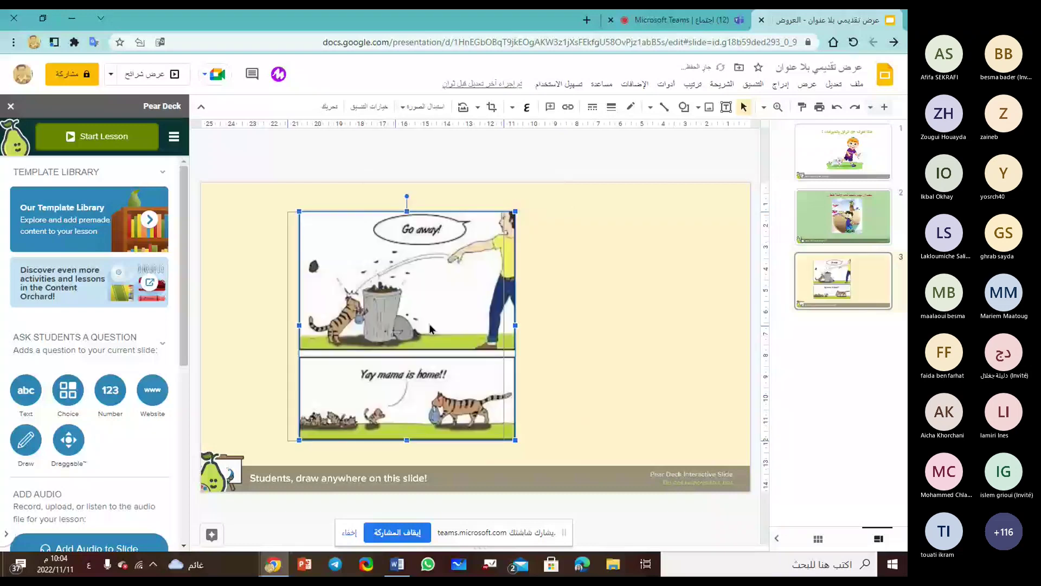
drag(430, 328, 402, 324)
Step: Enlarge the comic further across the slide's left side, then select the Pear Deck banner
click(532, 345)
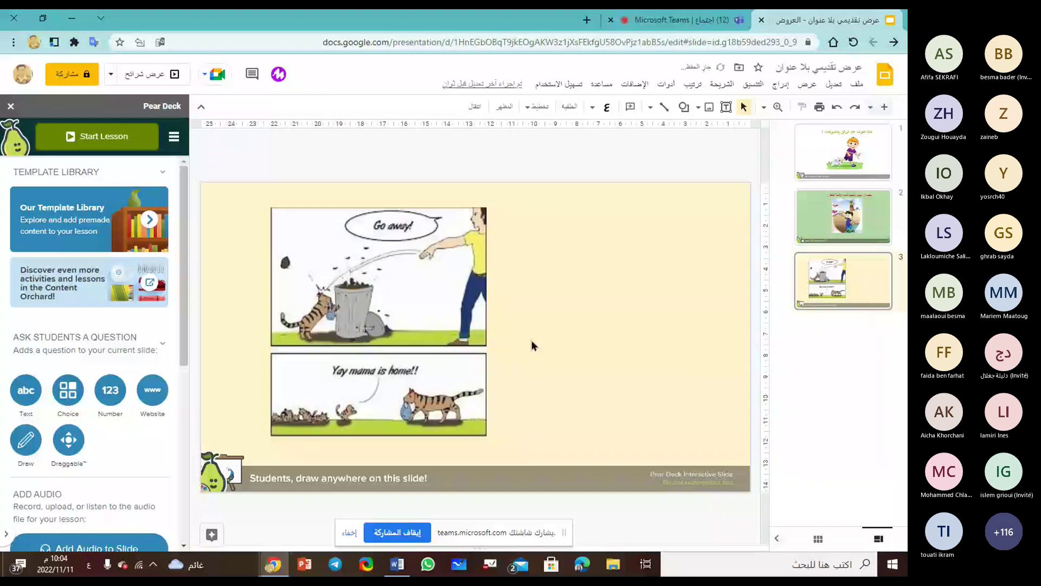
click(480, 214)
drag(487, 207, 503, 185)
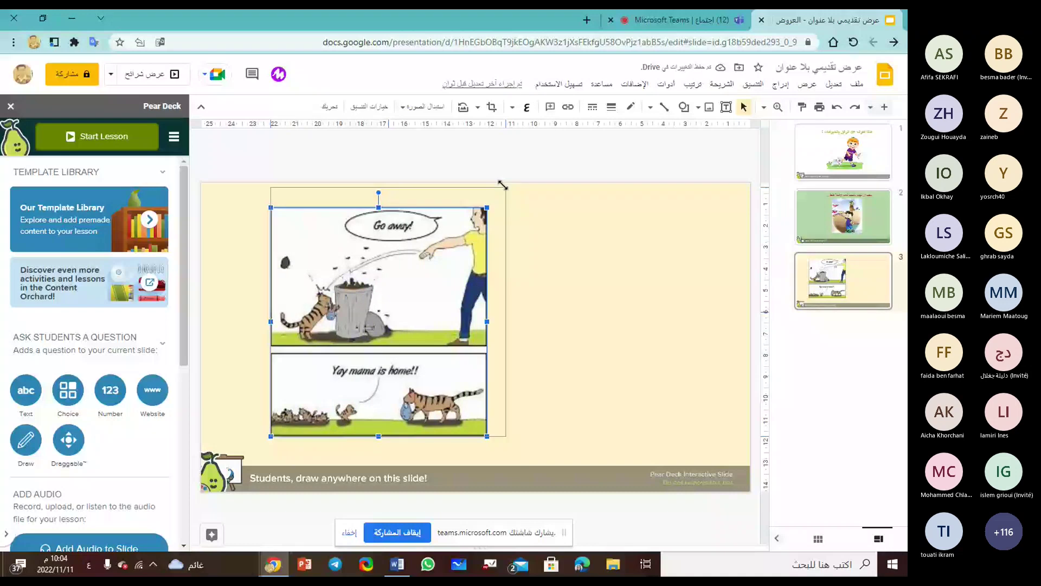
drag(503, 185, 509, 195)
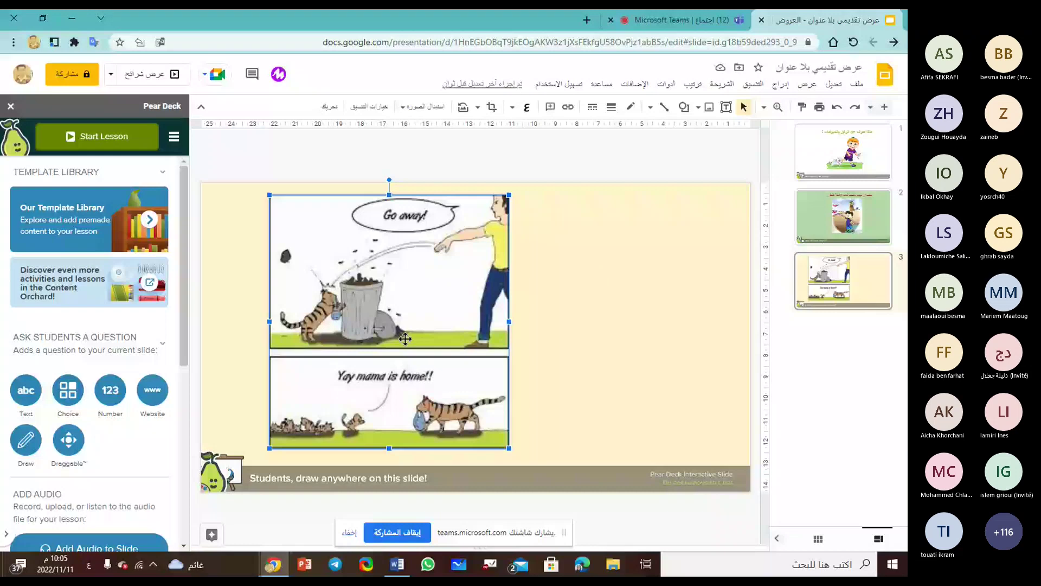
click(479, 479)
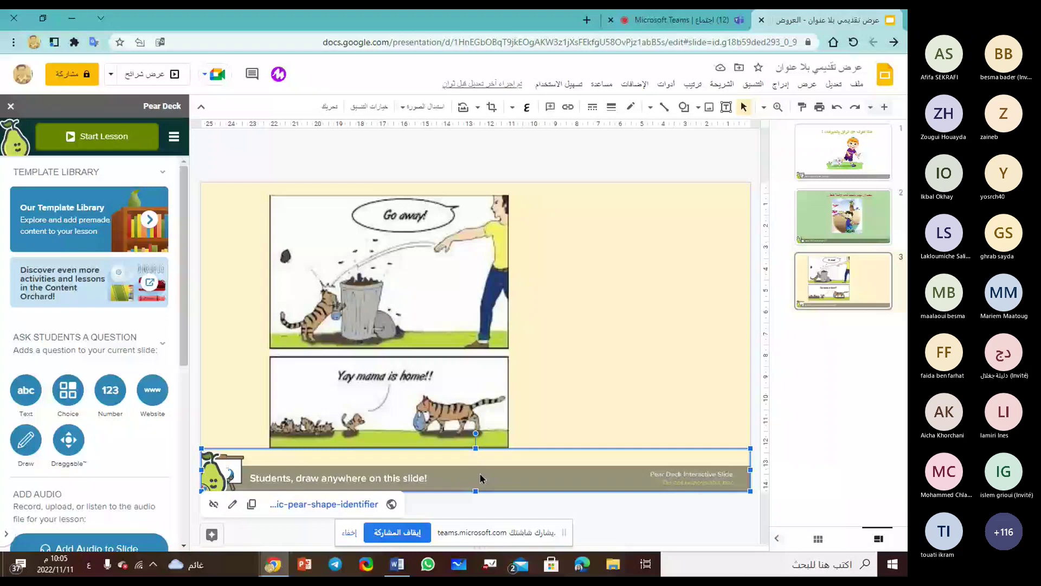
Step: Select everything on slide 3 with Ctrl+A and delete the comic and banner
key(ctrl+a)
key(Delete)
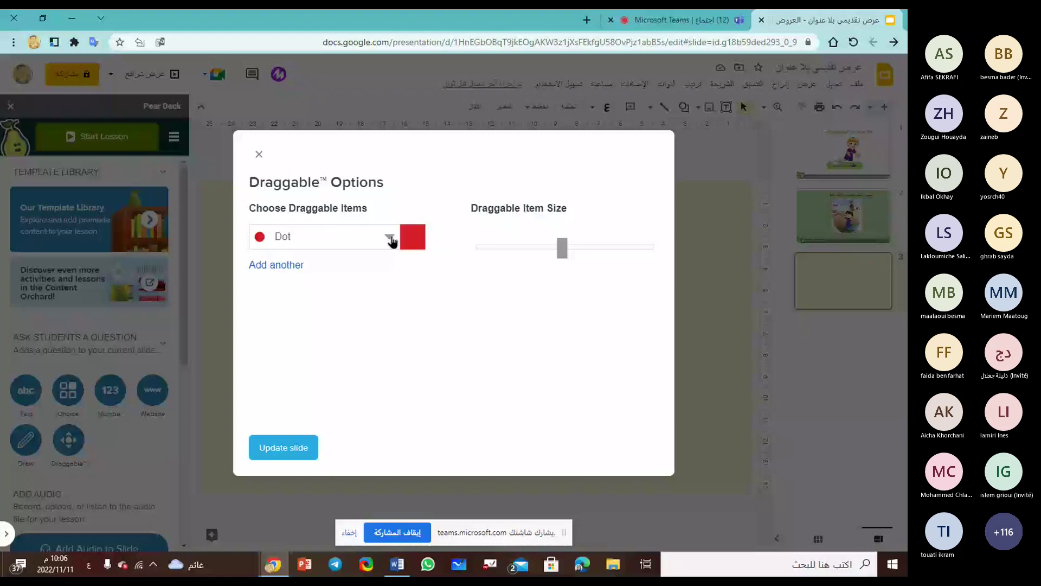
Step: Browse the draggable icon sets and pick the math Equals symbol as the draggable item
click(391, 239)
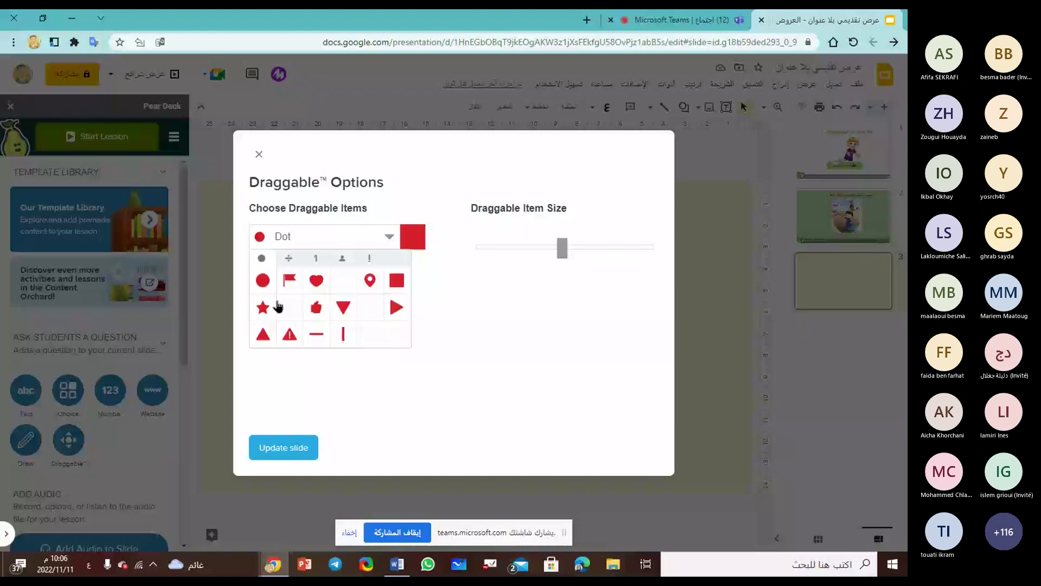
click(398, 240)
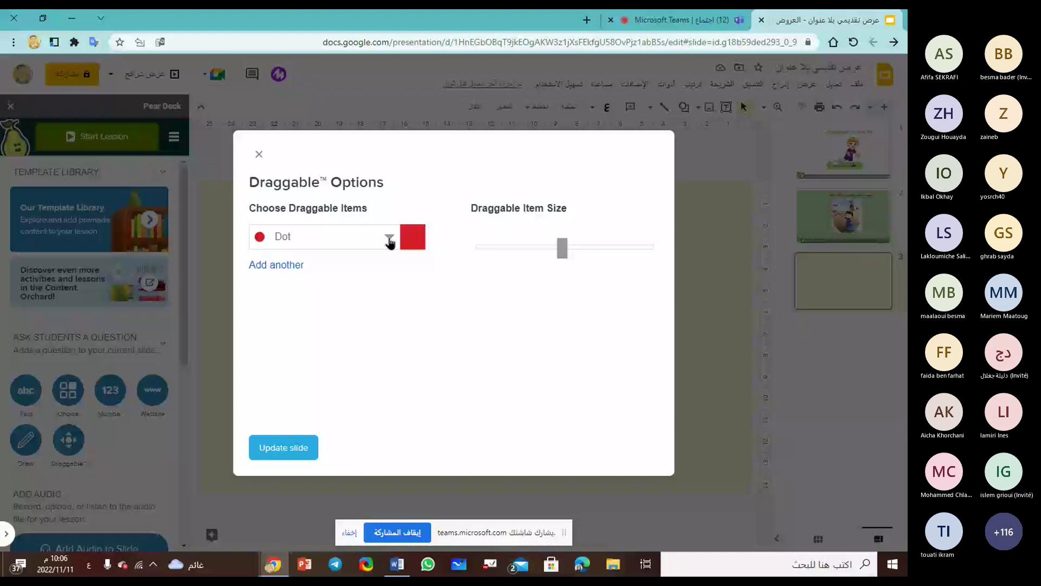
click(390, 239)
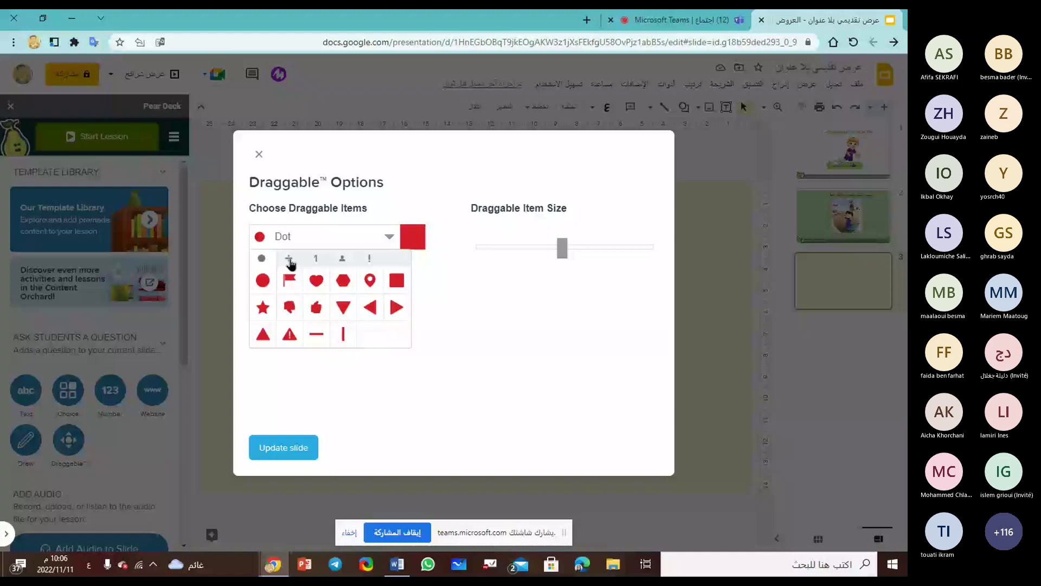
click(290, 259)
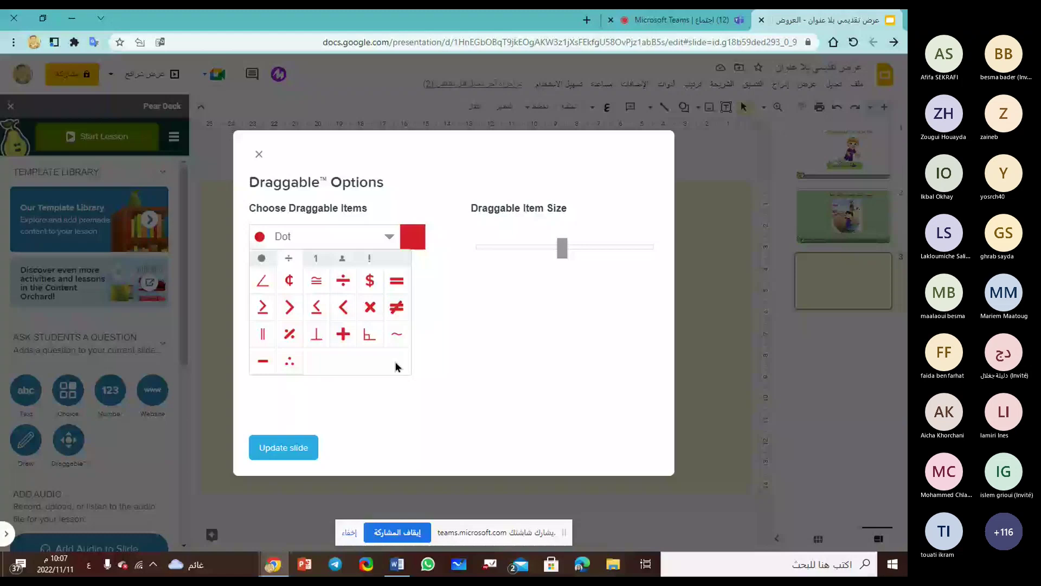
click(397, 280)
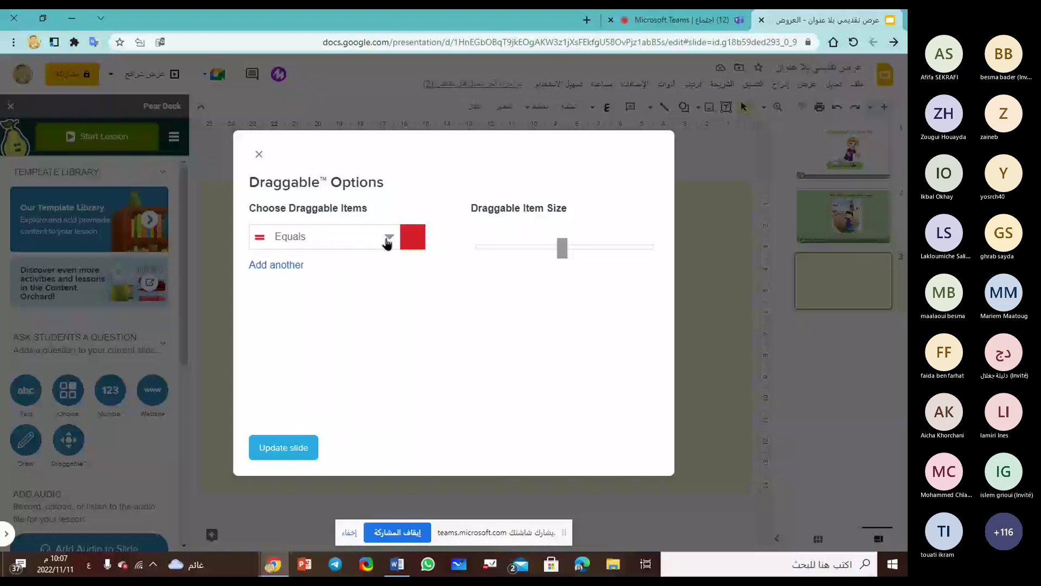
Step: Switch the draggable item to the Cat from the people/objects icons and shrink it
click(387, 242)
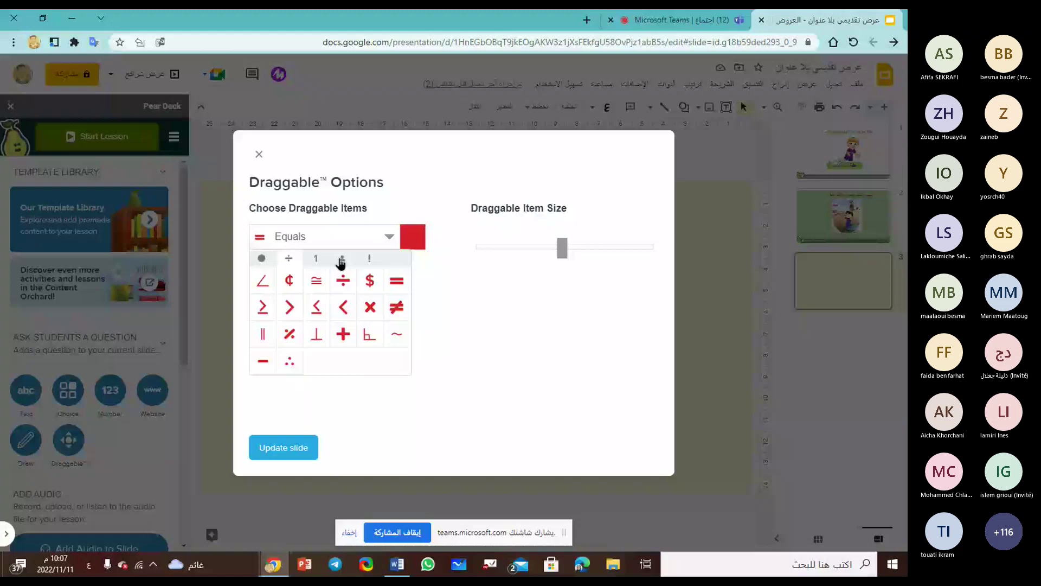
click(342, 260)
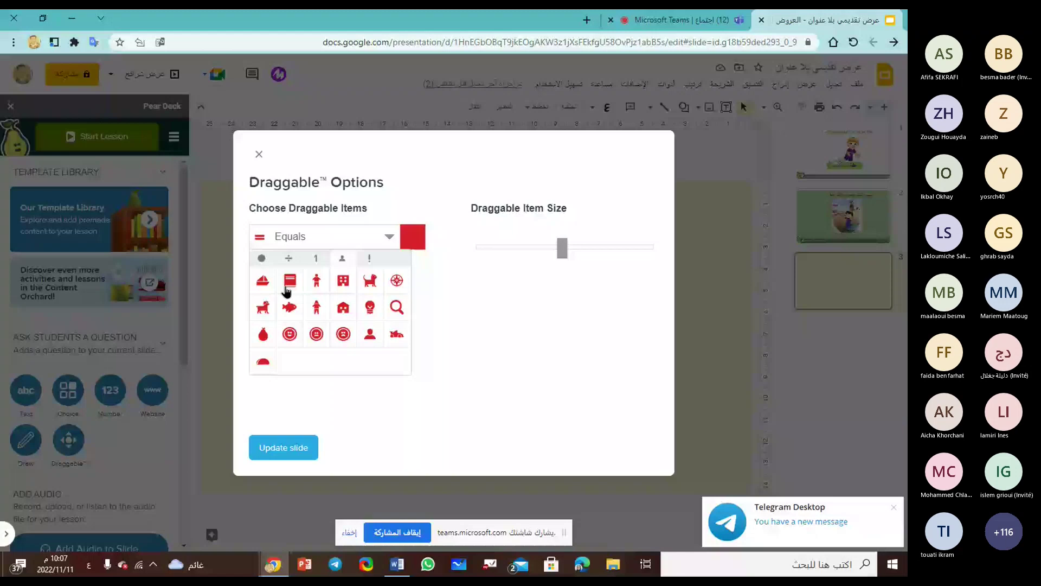
click(262, 307)
drag(563, 247, 517, 249)
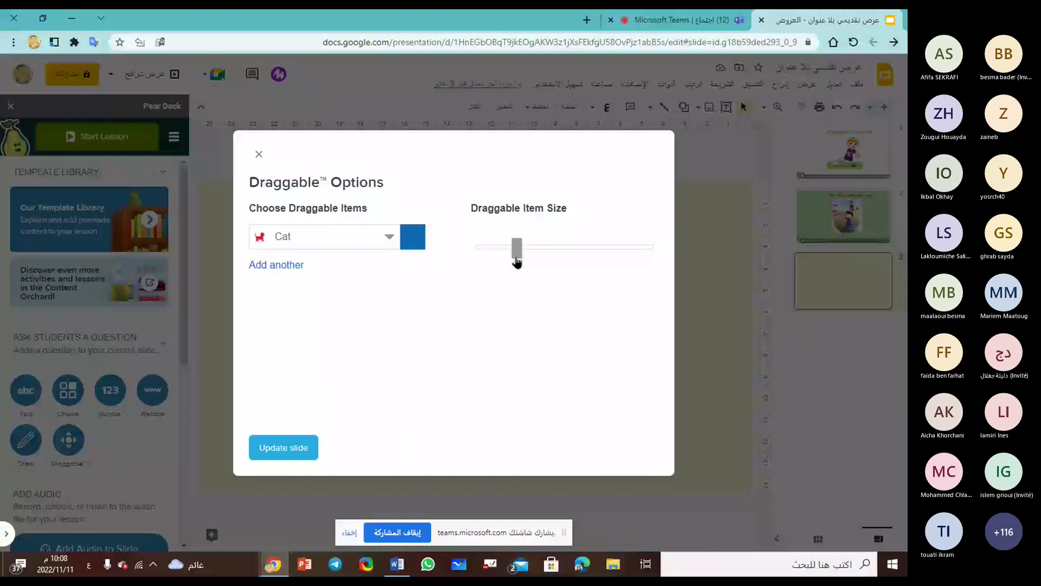
Step: Adjust the Draggable Item Size slider for the cat and apply it with Update slide
drag(516, 263, 574, 259)
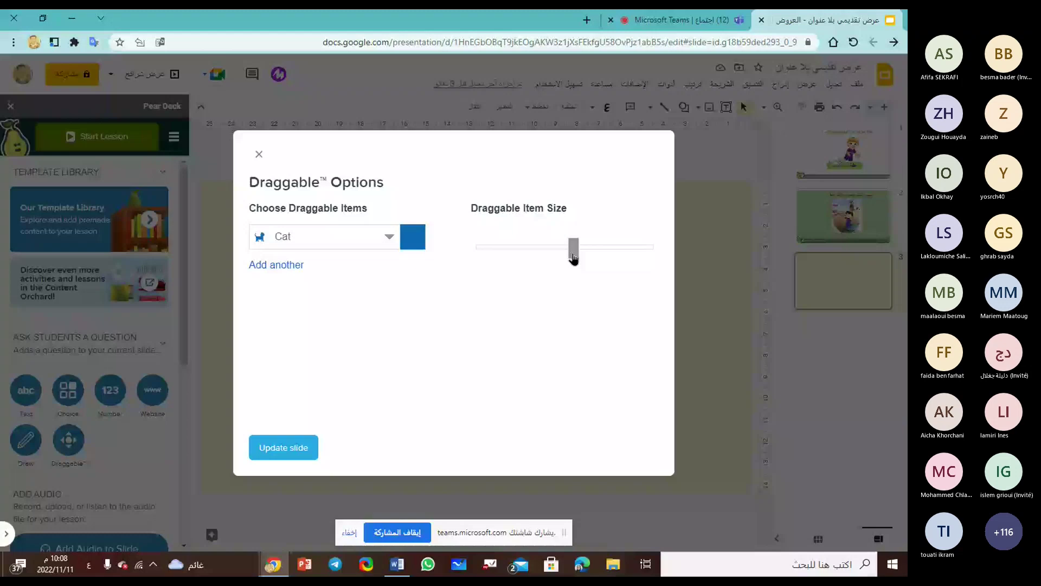
drag(573, 259, 473, 267)
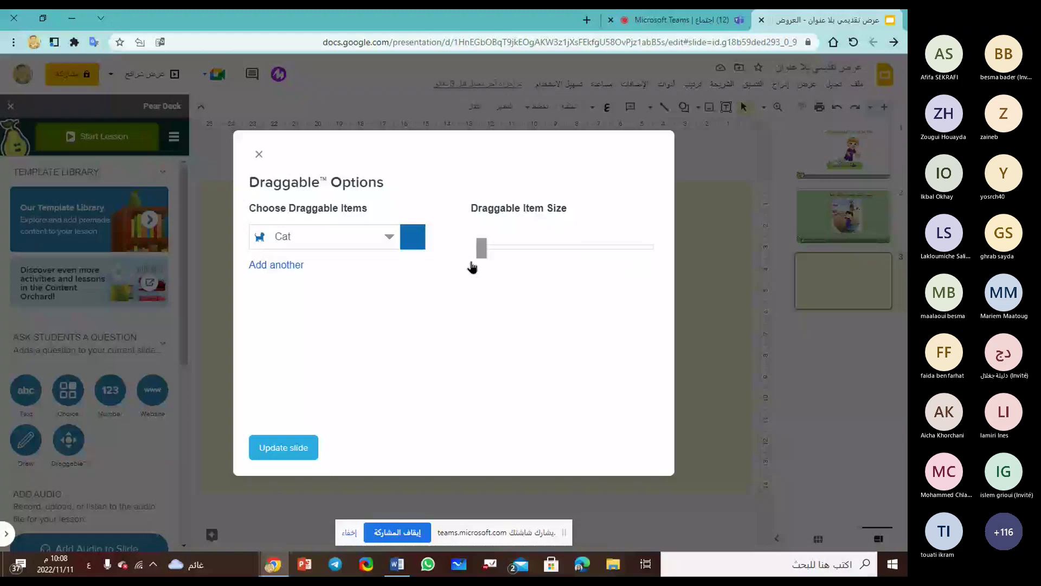
click(302, 452)
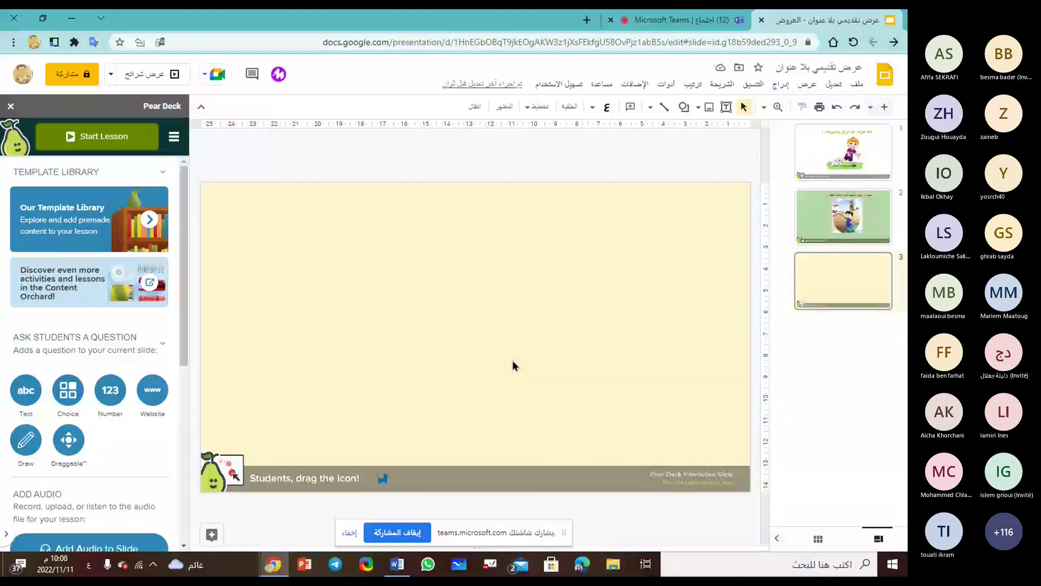
Step: Scroll the Pear Deck sidebar to the audio options, then close the sidebar
scroll(90, 364, down, 3)
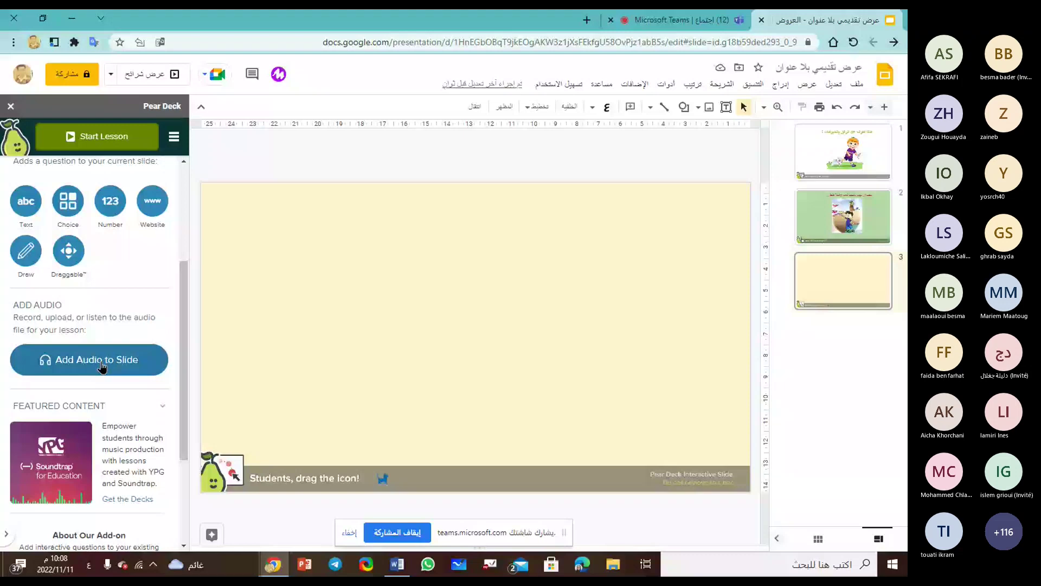
click(102, 367)
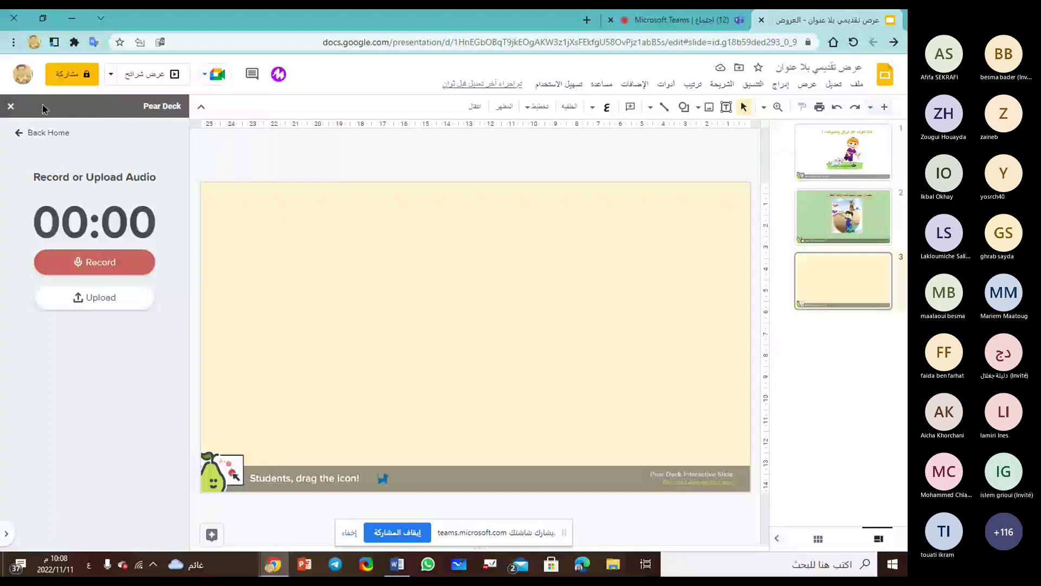
click(10, 107)
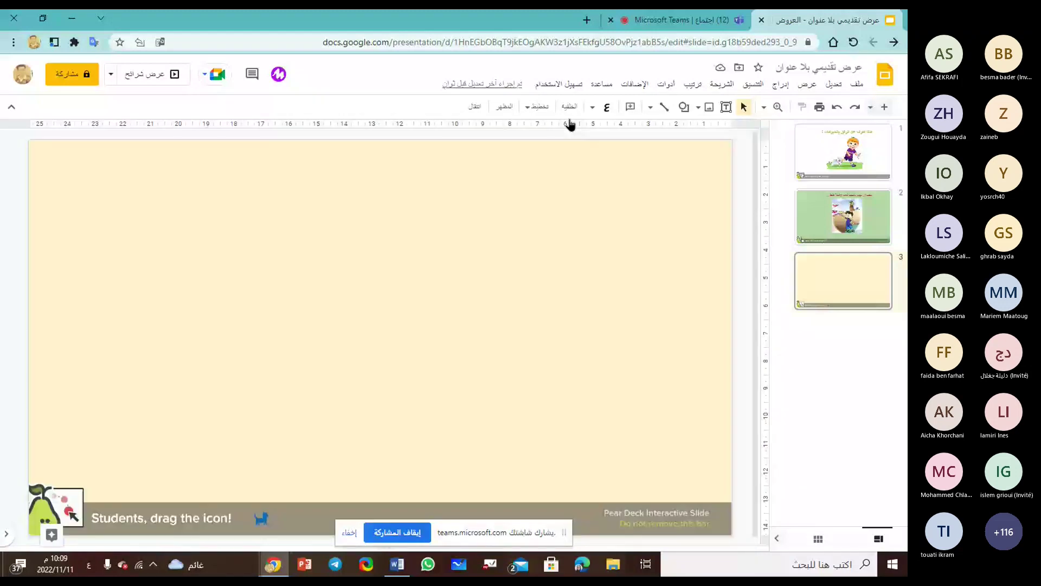
Step: Reopen Pear Deck from Extensions and open Add Audio to Slide for slide 3
click(635, 84)
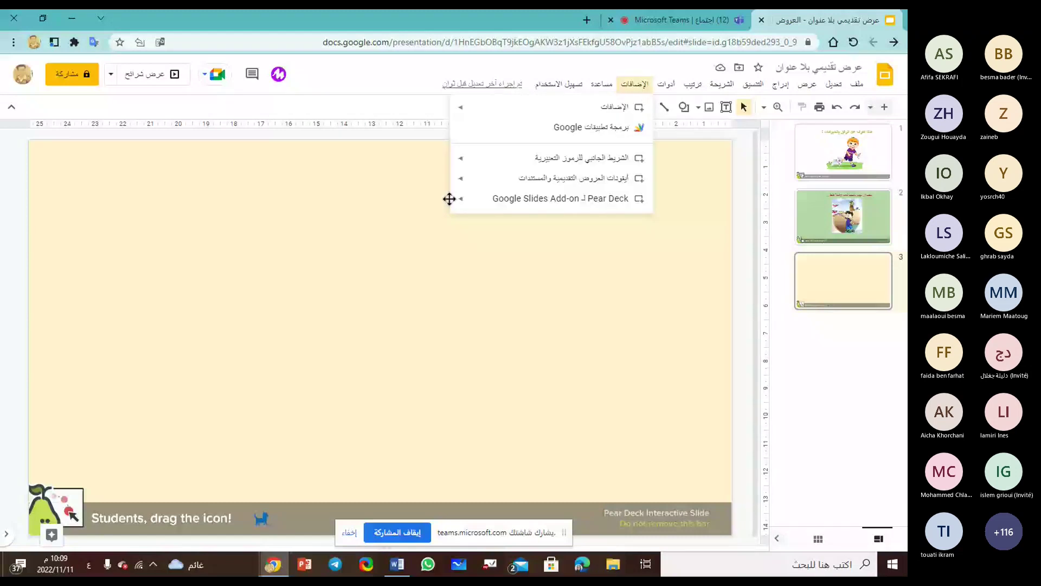
click(240, 293)
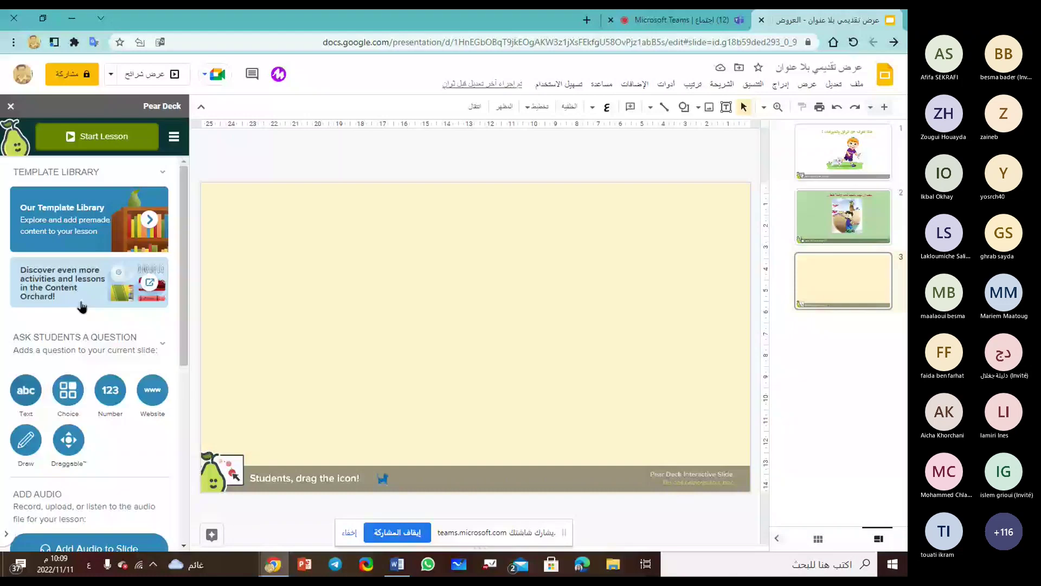
scroll(81, 307, down, 5)
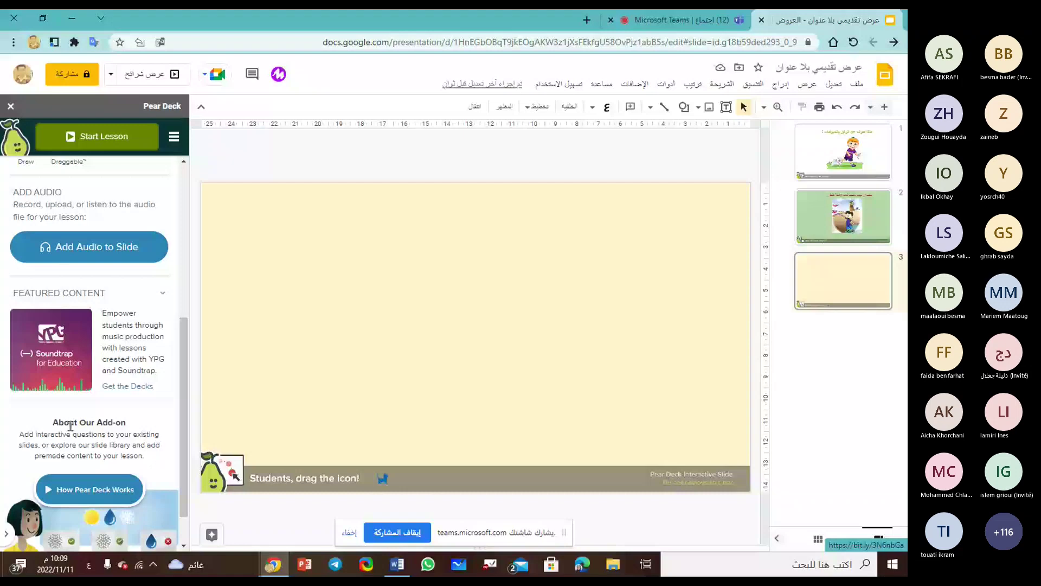
scroll(55, 295, up, 1)
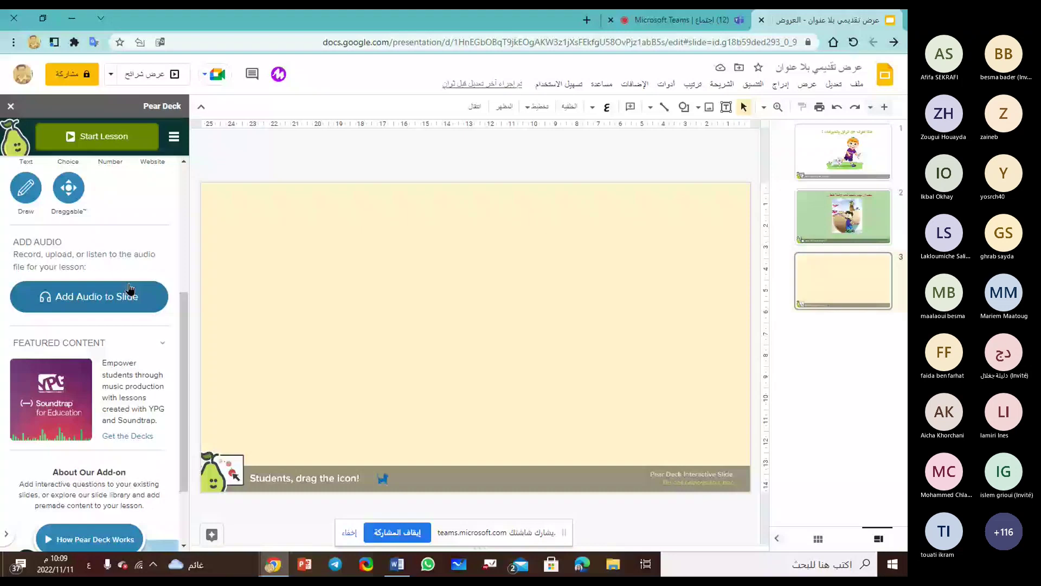
click(130, 289)
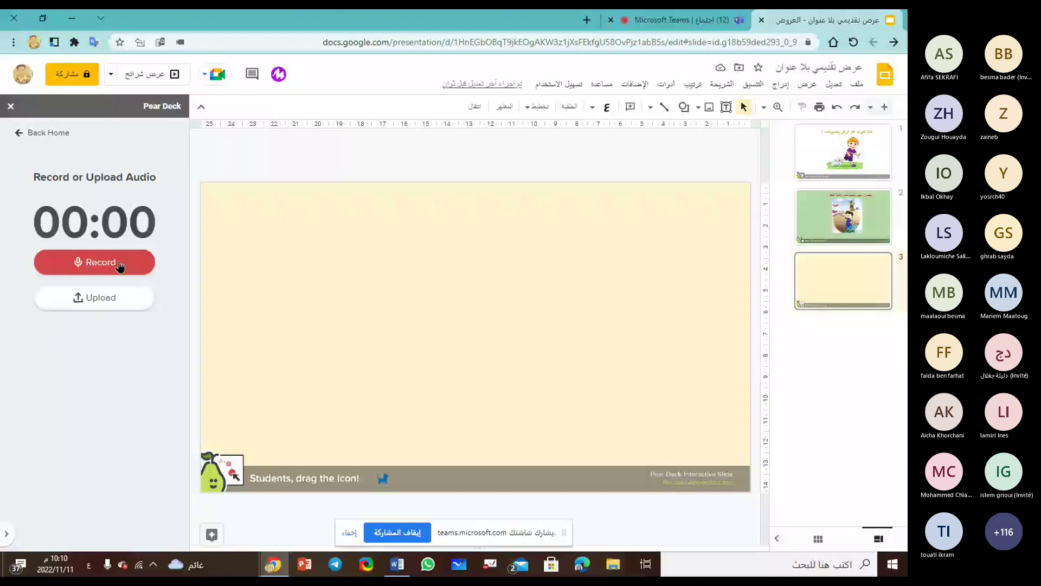
Step: Record a five-second audio clip, finish it with Done, and play it back
click(119, 264)
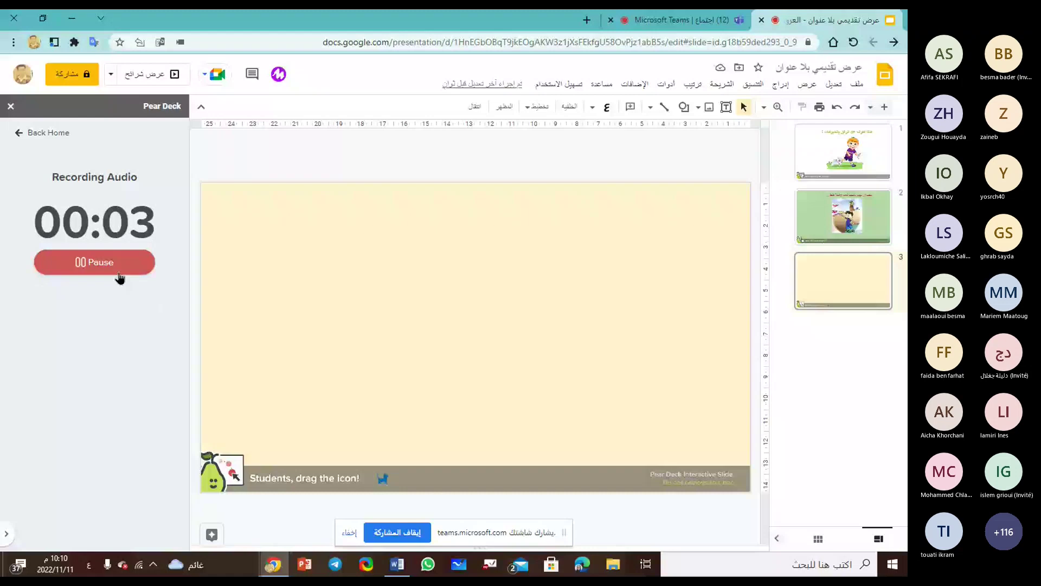
click(117, 265)
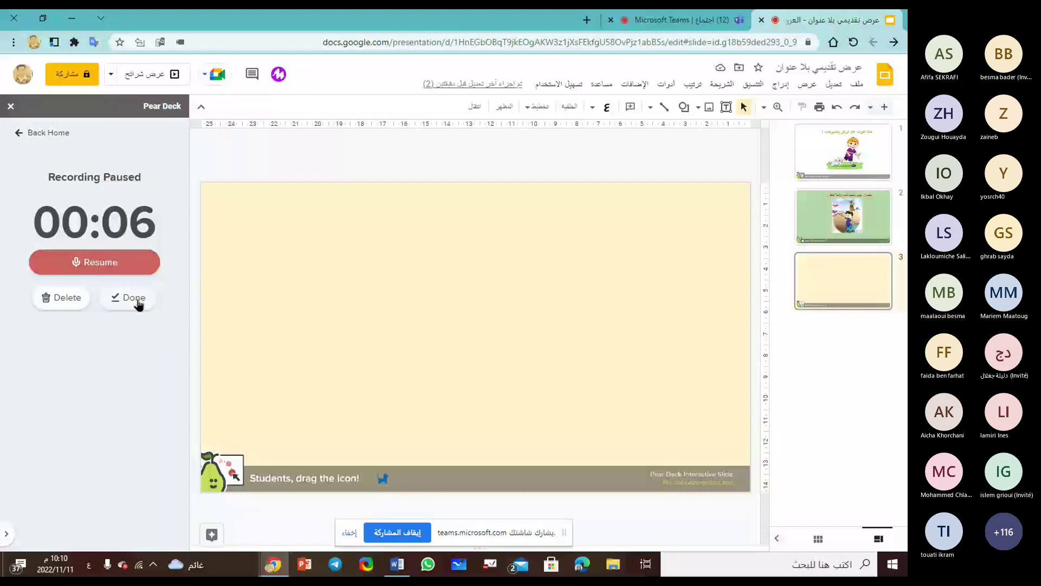
click(134, 297)
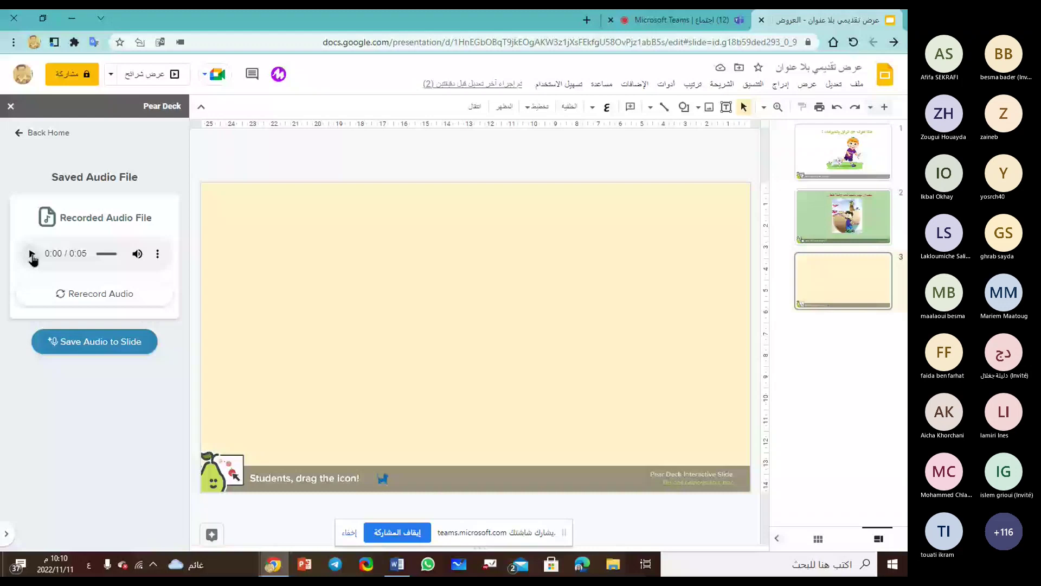
click(32, 254)
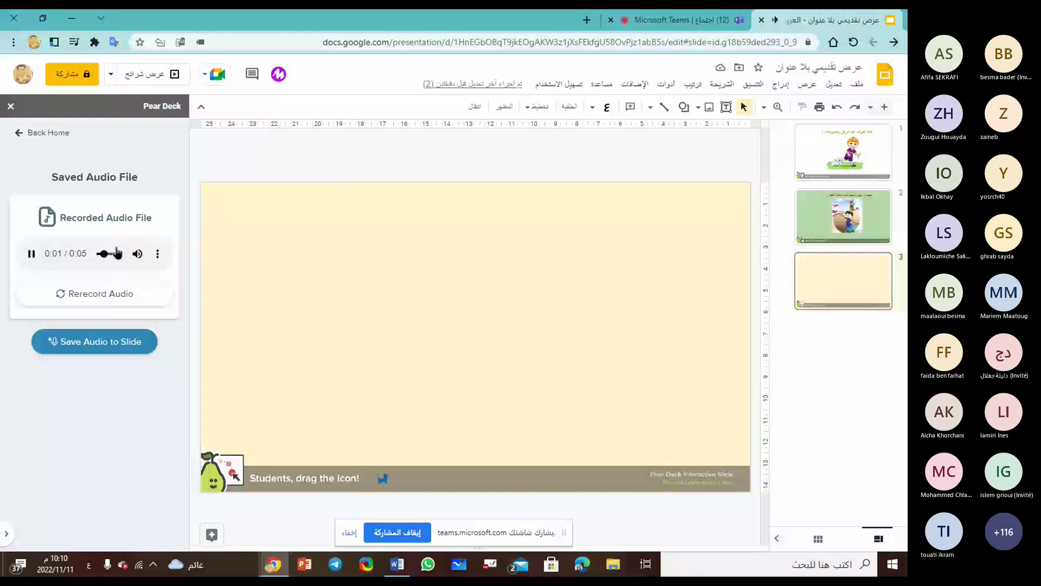
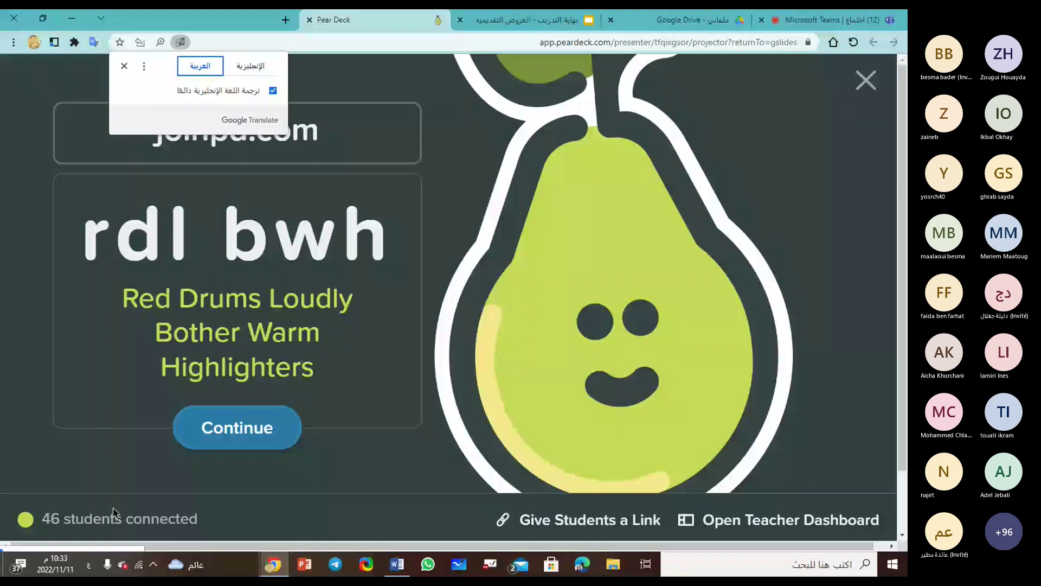
Step: Translate the join screen into Arabic (العربية) and continue into the presenter view
click(222, 71)
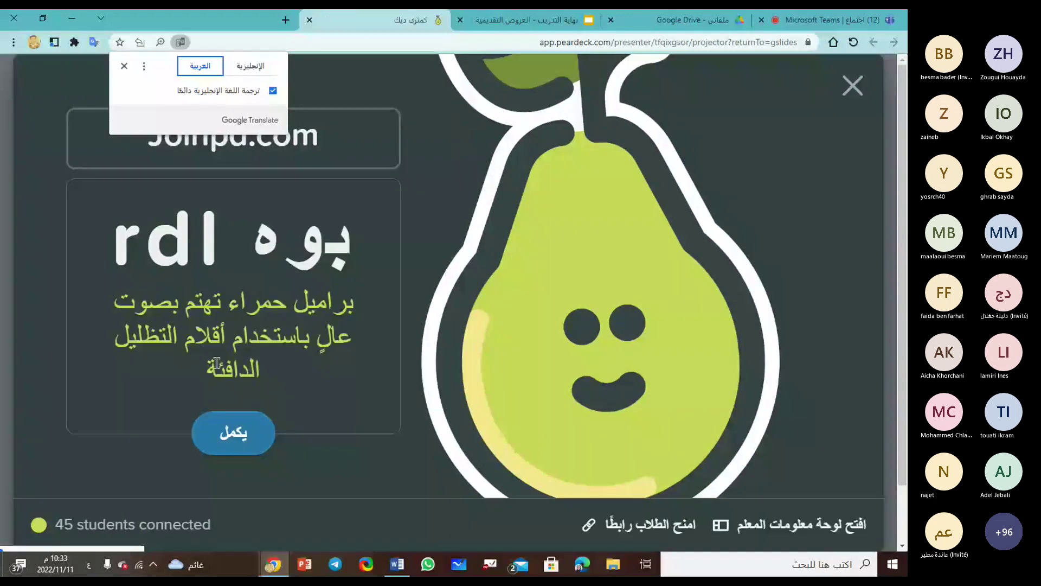
click(227, 445)
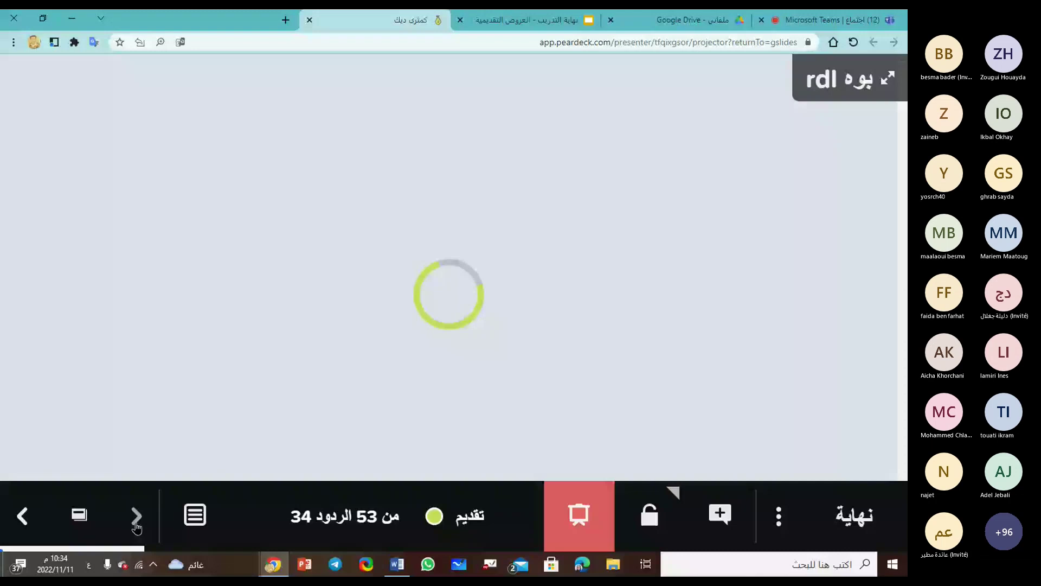
Step: Advance to the map slide and show its student responses in Grid Layout
click(137, 518)
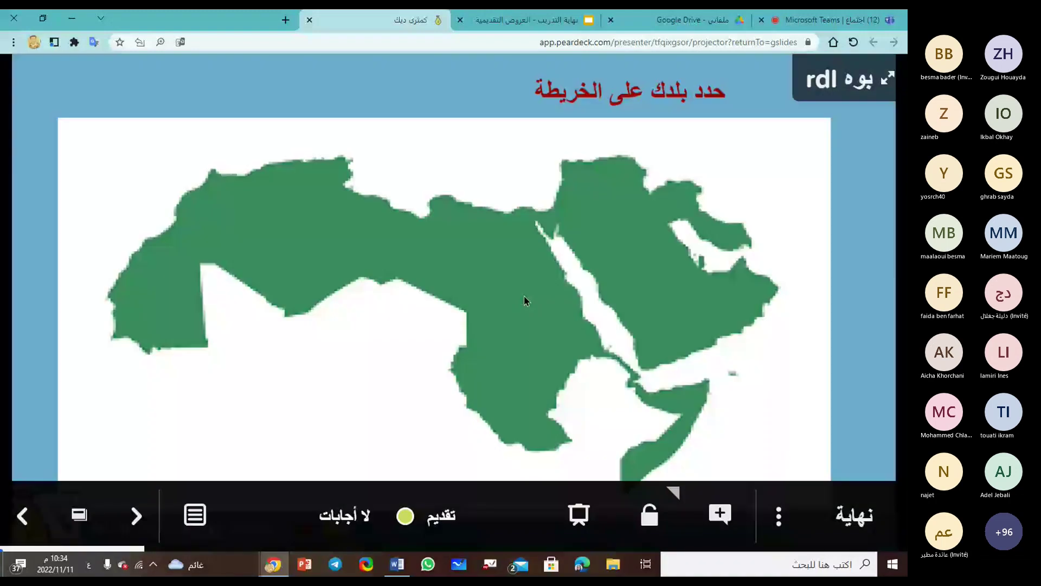
click(579, 514)
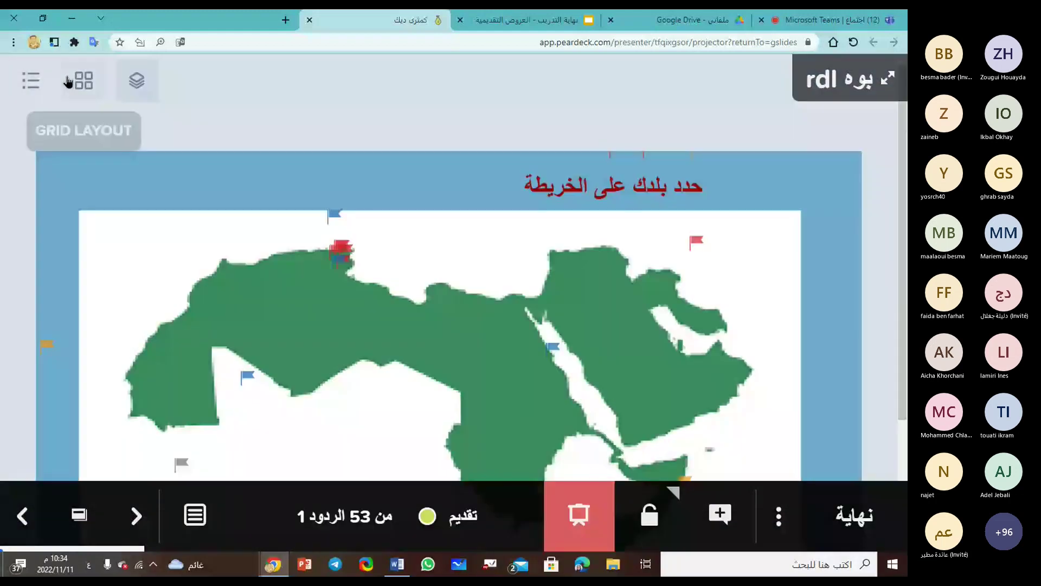
click(77, 82)
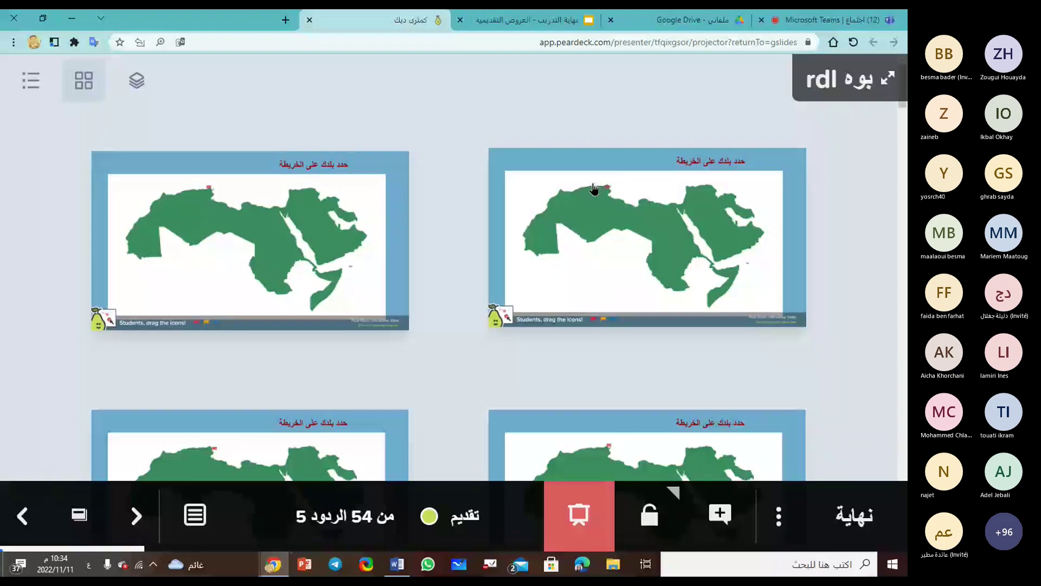
Step: Scroll through the grid of student map-response thumbnails
scroll(593, 189, down, 2)
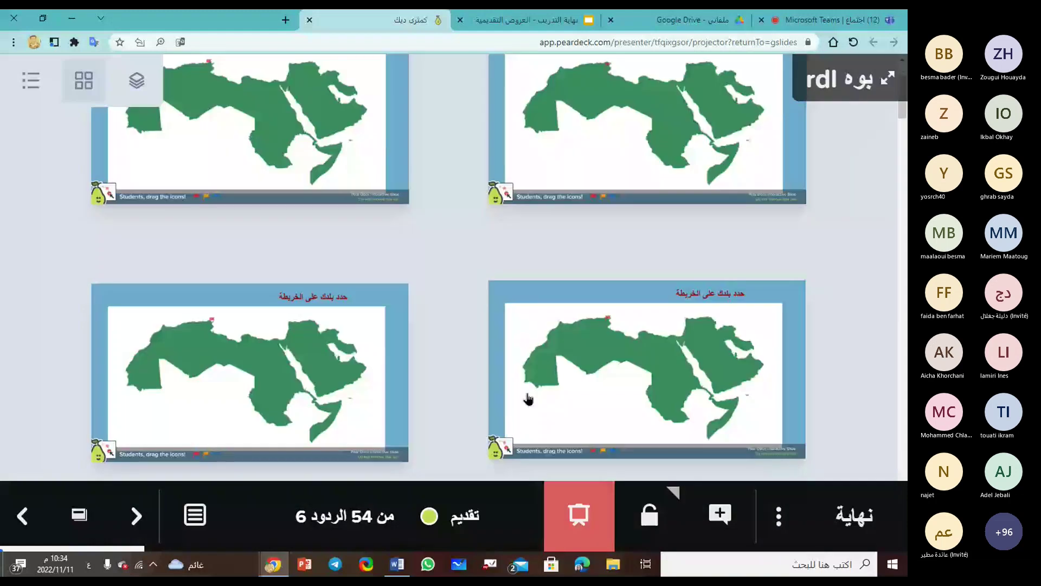
scroll(529, 399, down, 1)
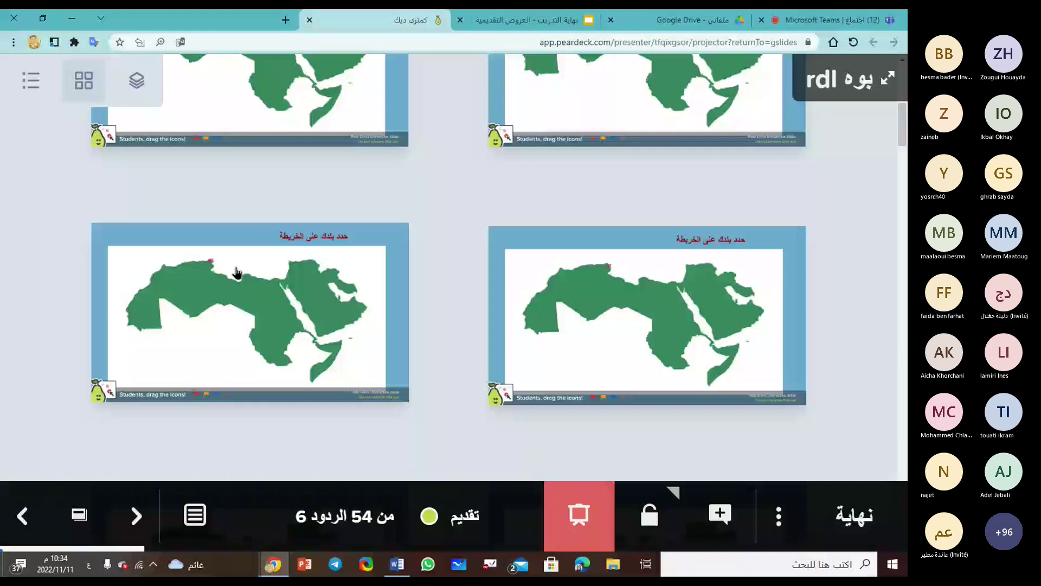
scroll(575, 237, down, 1)
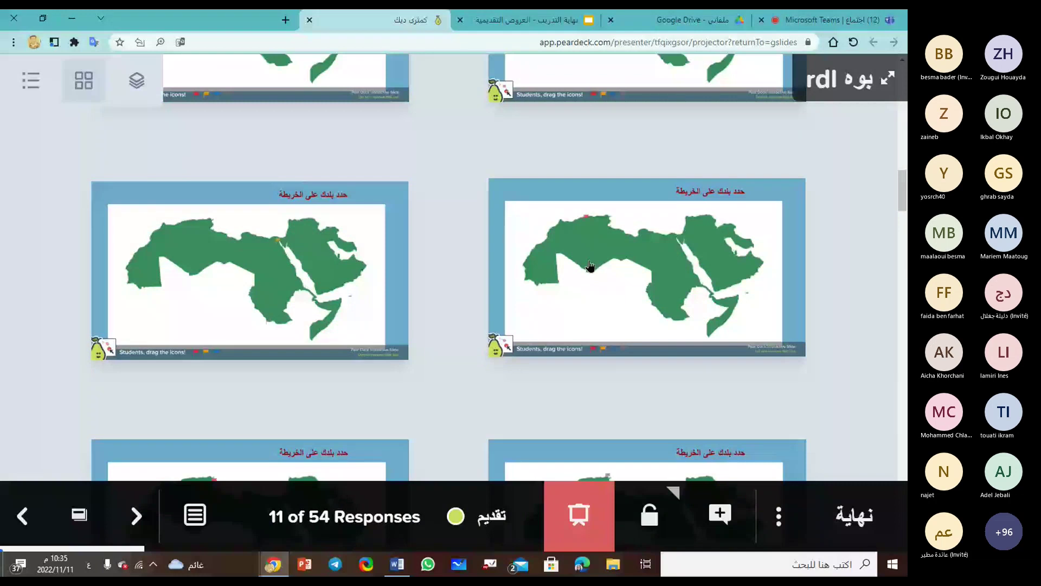
scroll(202, 281, down, 1)
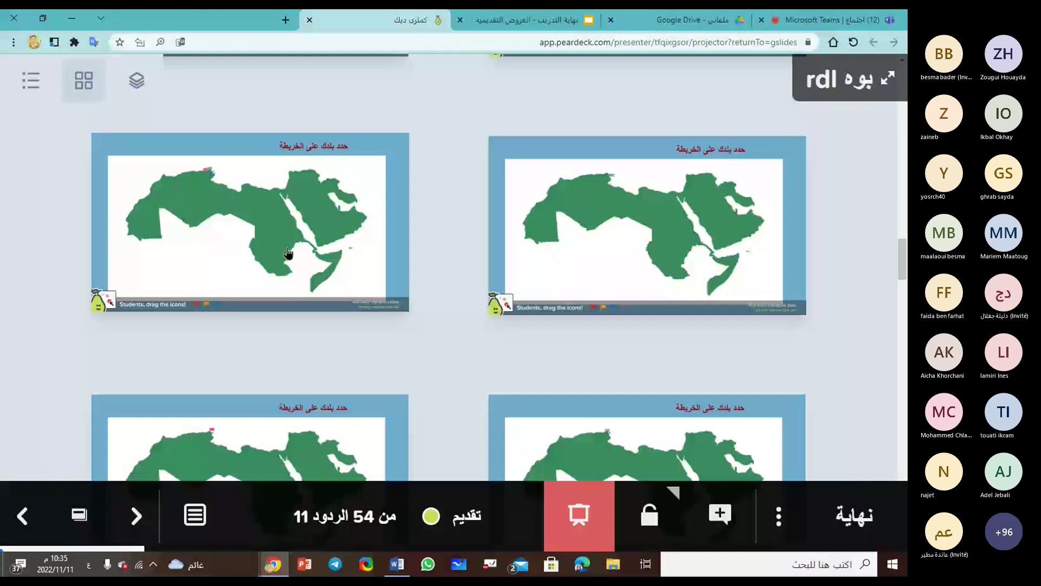
scroll(385, 267, down, 5)
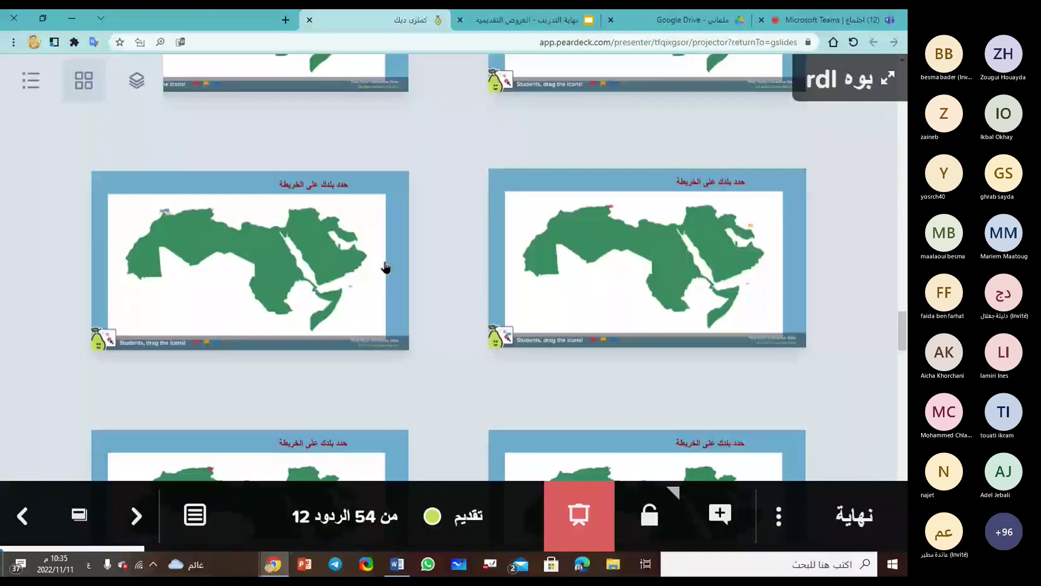
scroll(380, 267, down, 5)
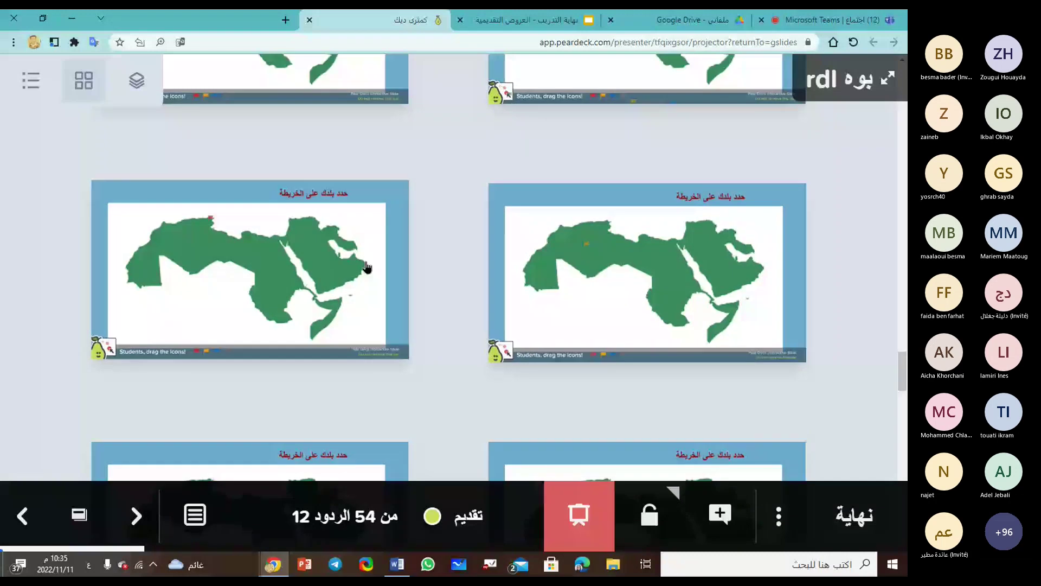
scroll(379, 282, down, 5)
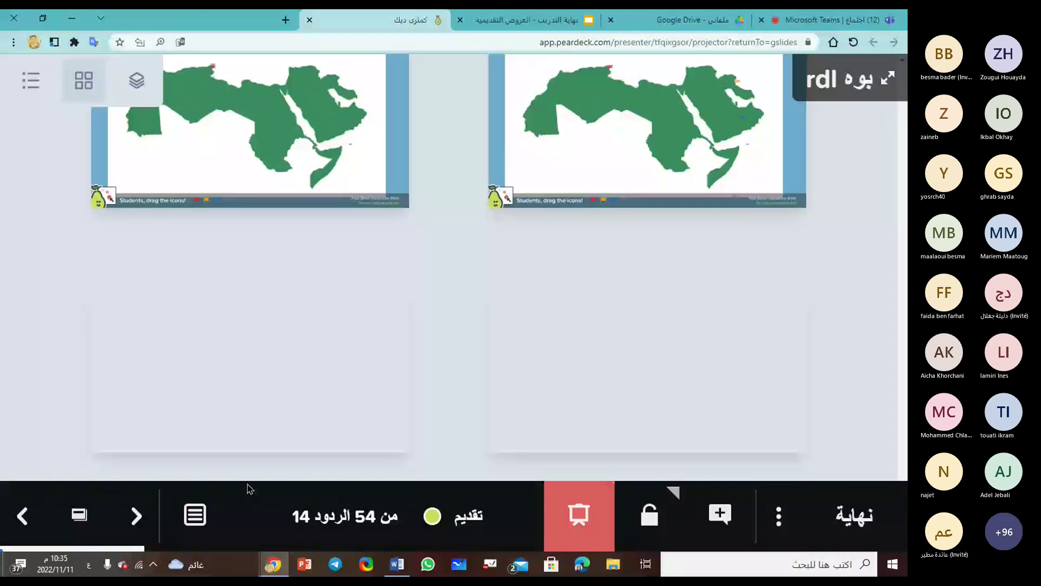
Step: Review the class-size answers as a number line and grid, then advance to the next slide
click(135, 515)
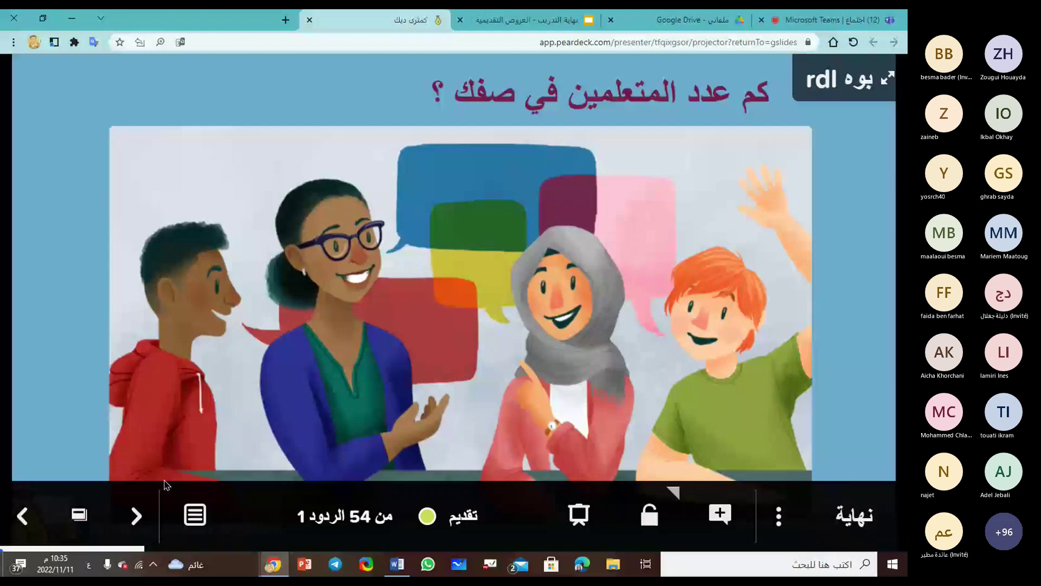
click(576, 516)
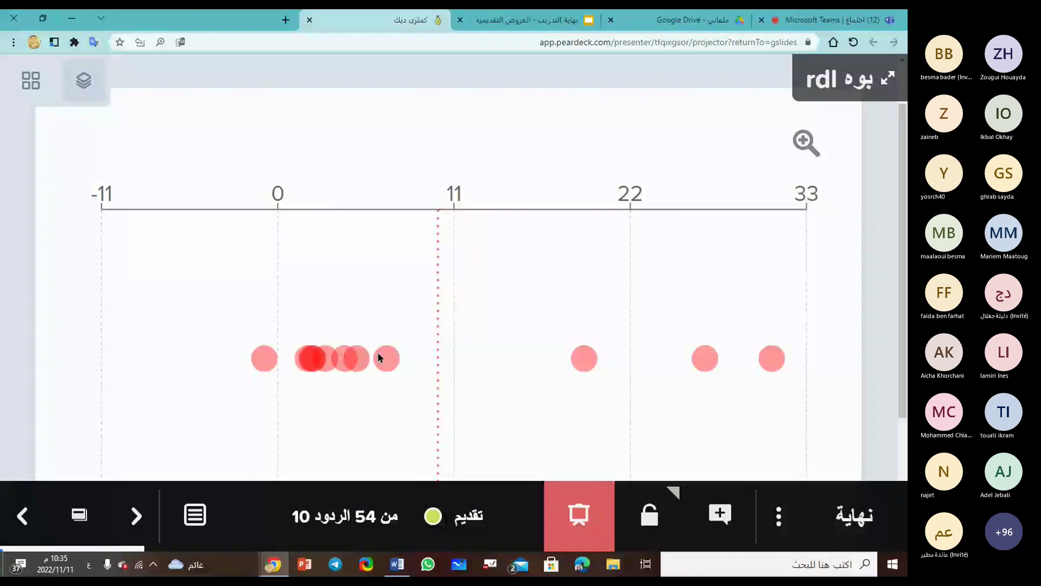
click(31, 82)
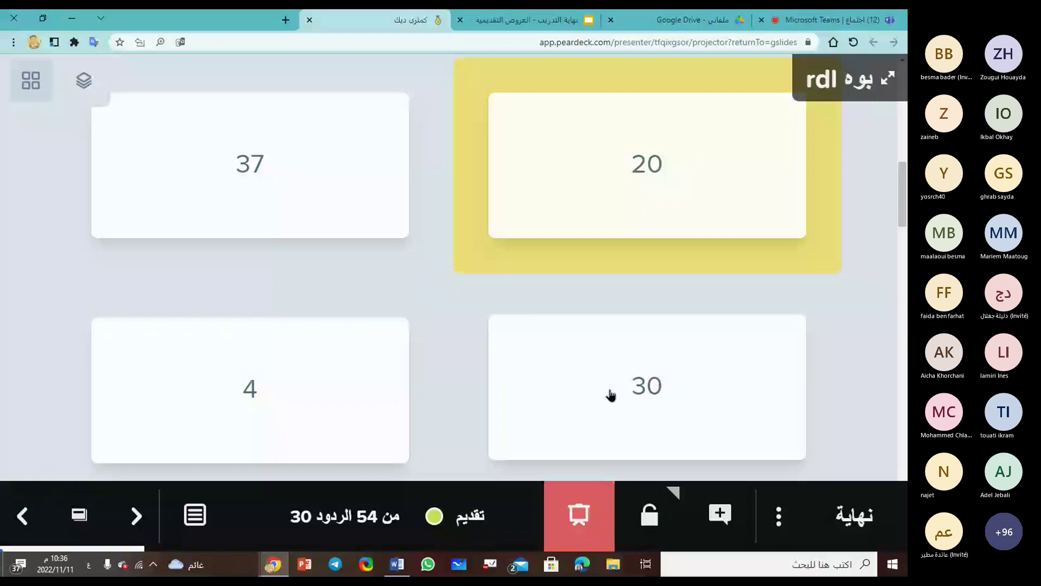
key(Right)
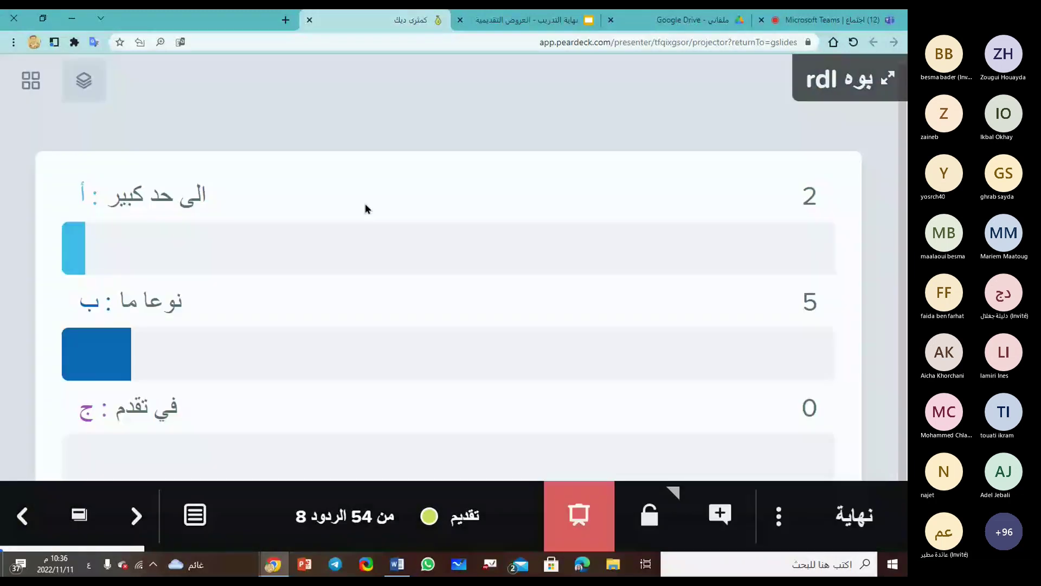
Step: Review self-assessment results as bar chart and grid cards, then advance to the training-rating slide
scroll(467, 328, down, 1)
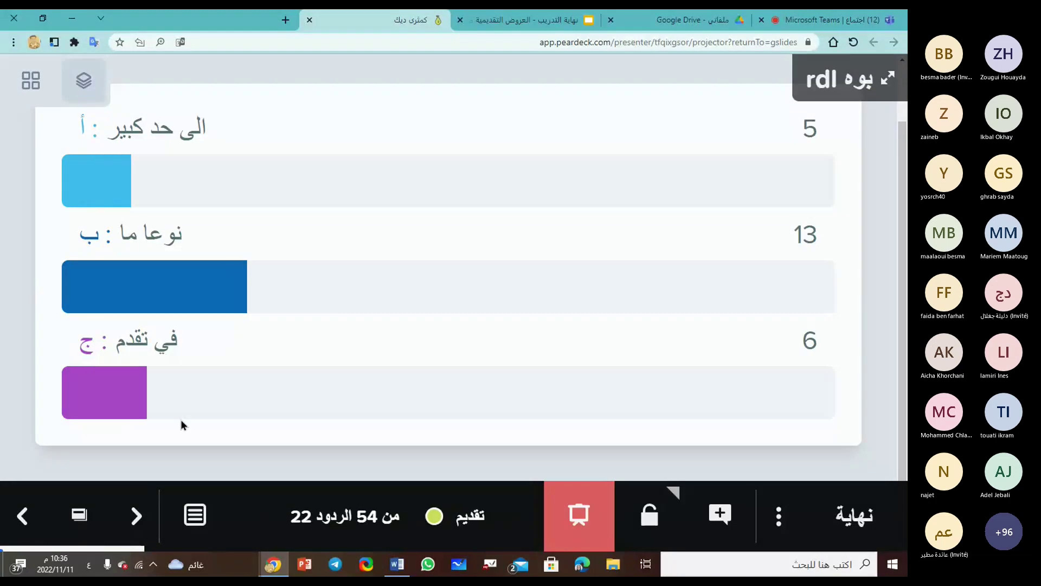
click(307, 304)
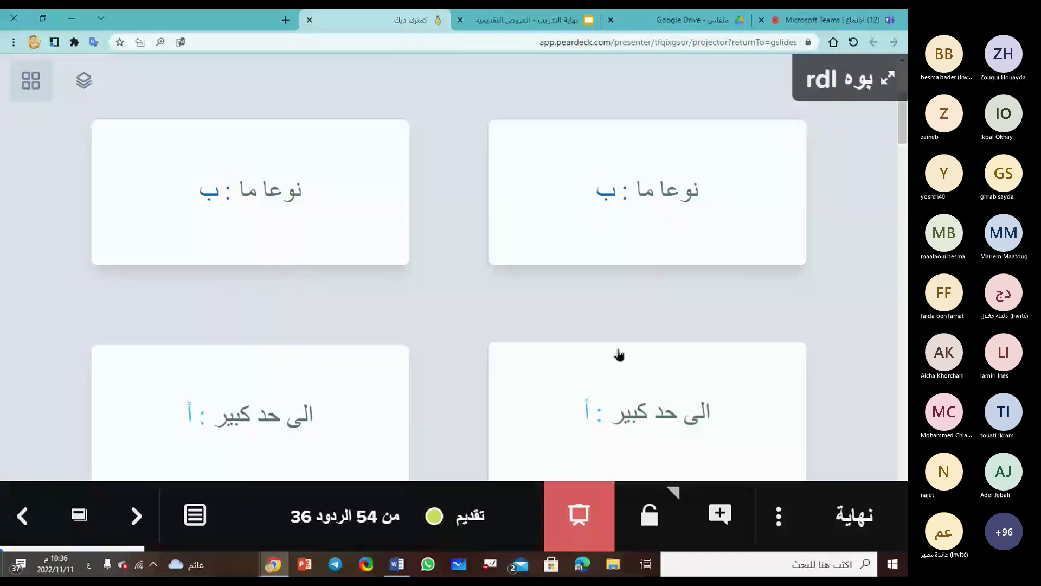
scroll(619, 355, down, 3)
scroll(592, 287, down, 3)
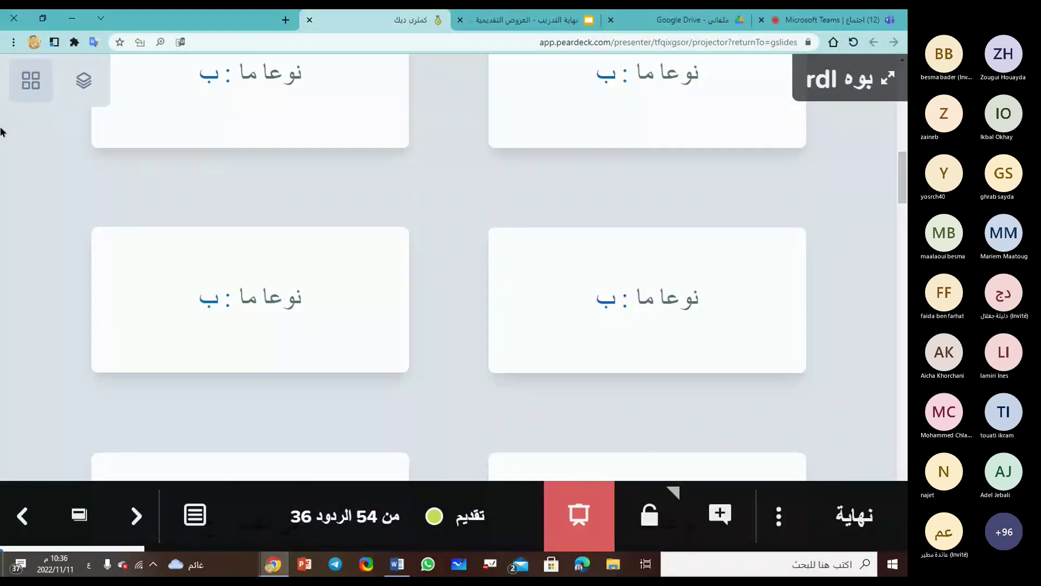
click(66, 85)
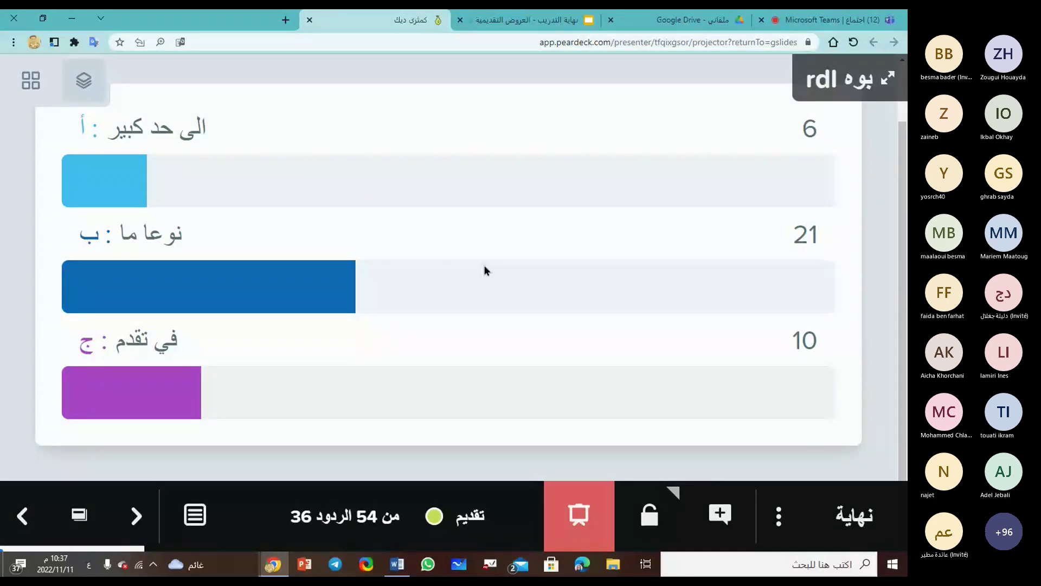
scroll(483, 266, up, 1)
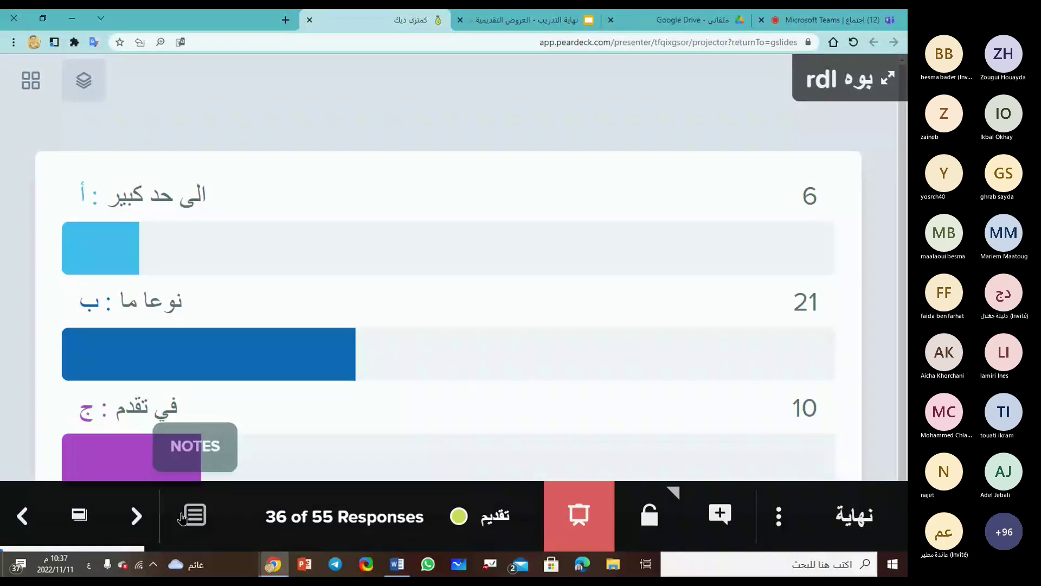
key(Right)
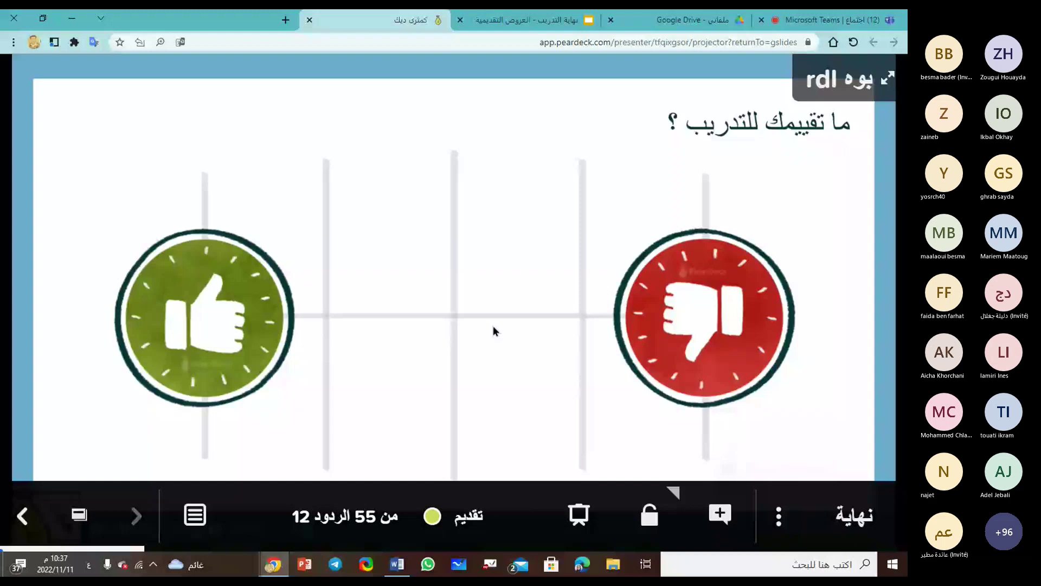
click(592, 542)
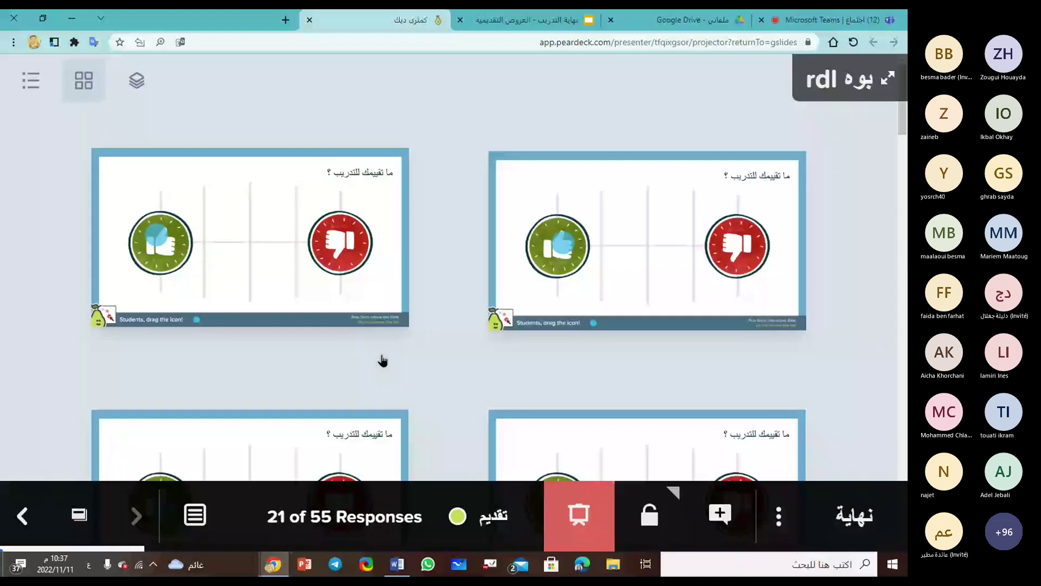
scroll(446, 353, down, 3)
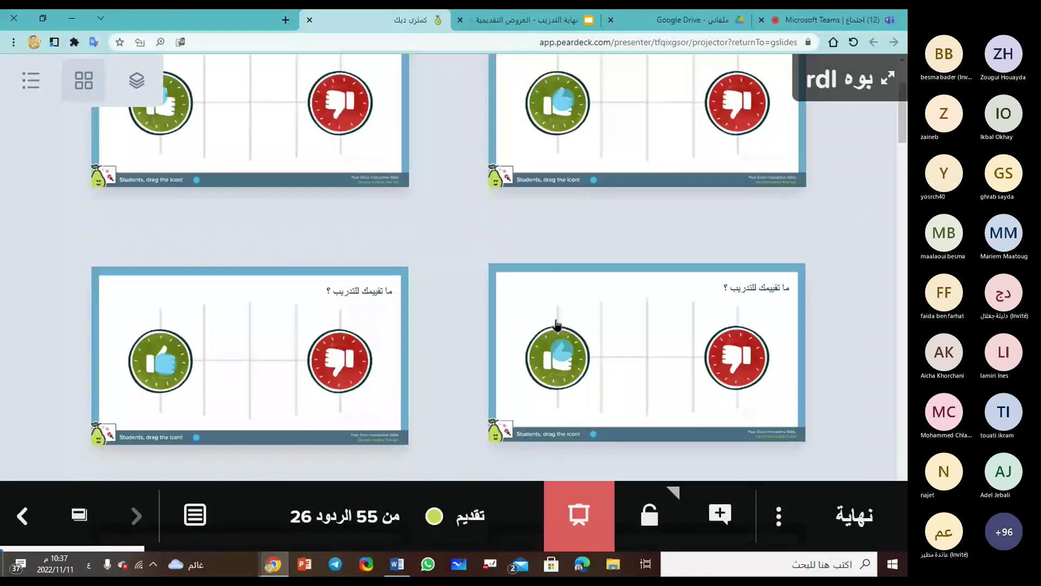
scroll(557, 324, down, 4)
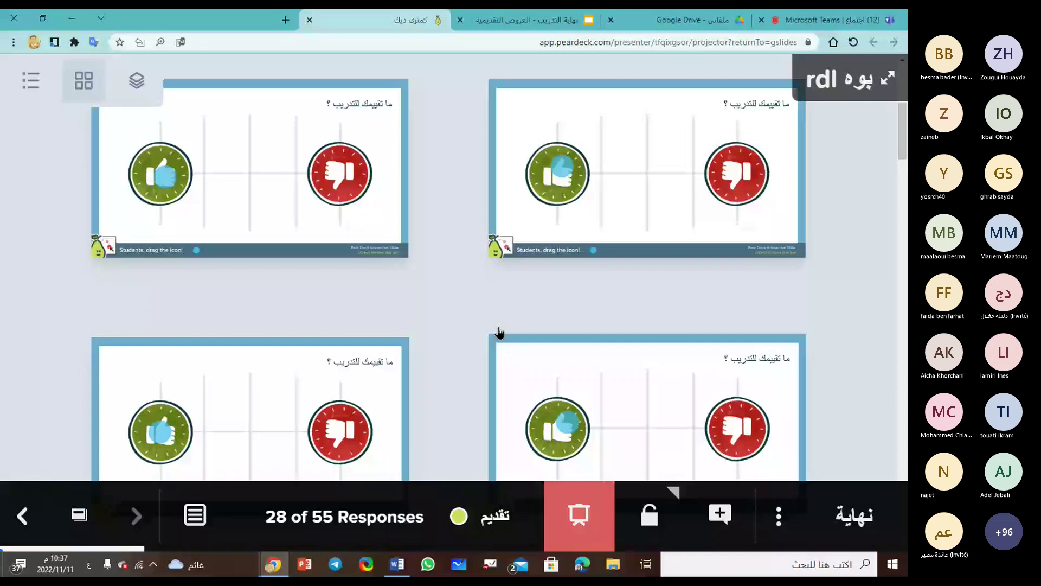
scroll(499, 332, down, 2)
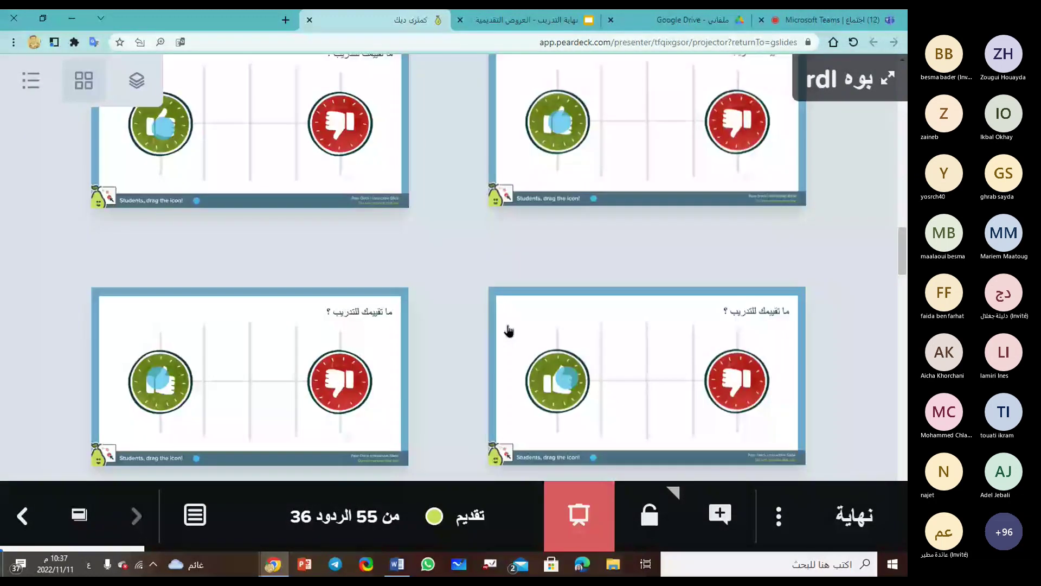
scroll(518, 323, down, 3)
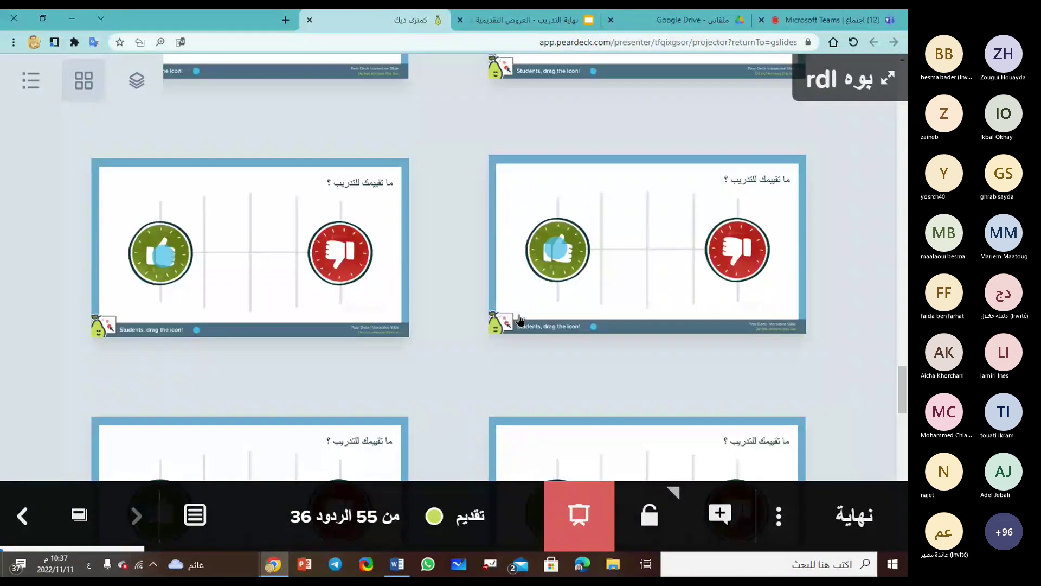
scroll(519, 320, down, 2)
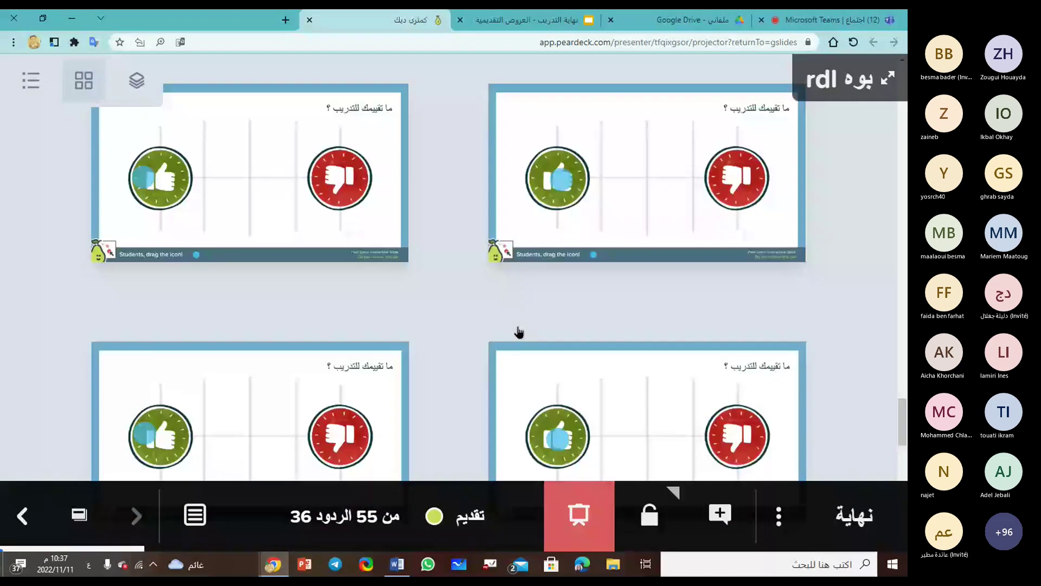
scroll(520, 334, down, 1)
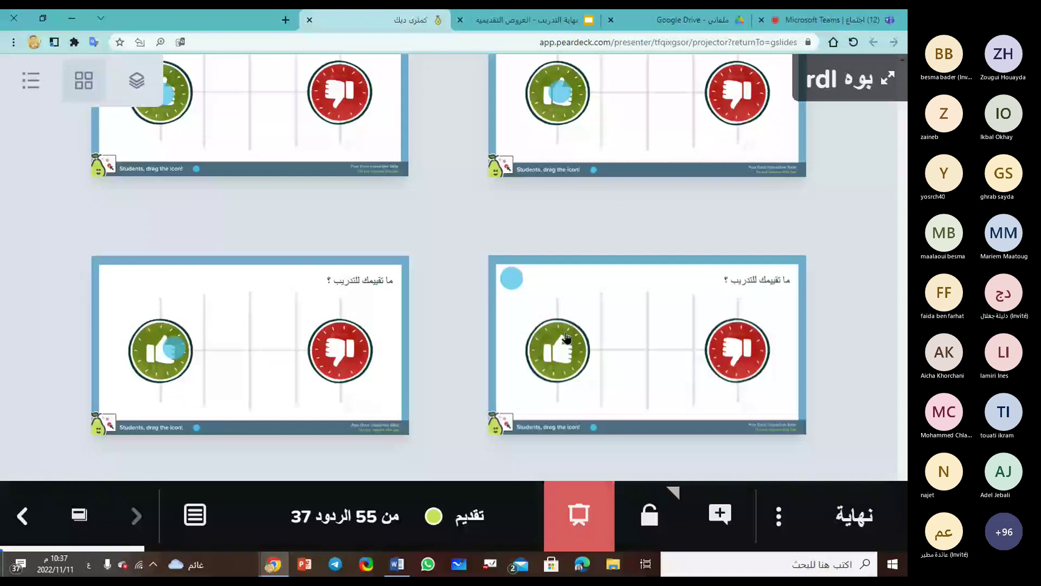
scroll(450, 358, down, 1)
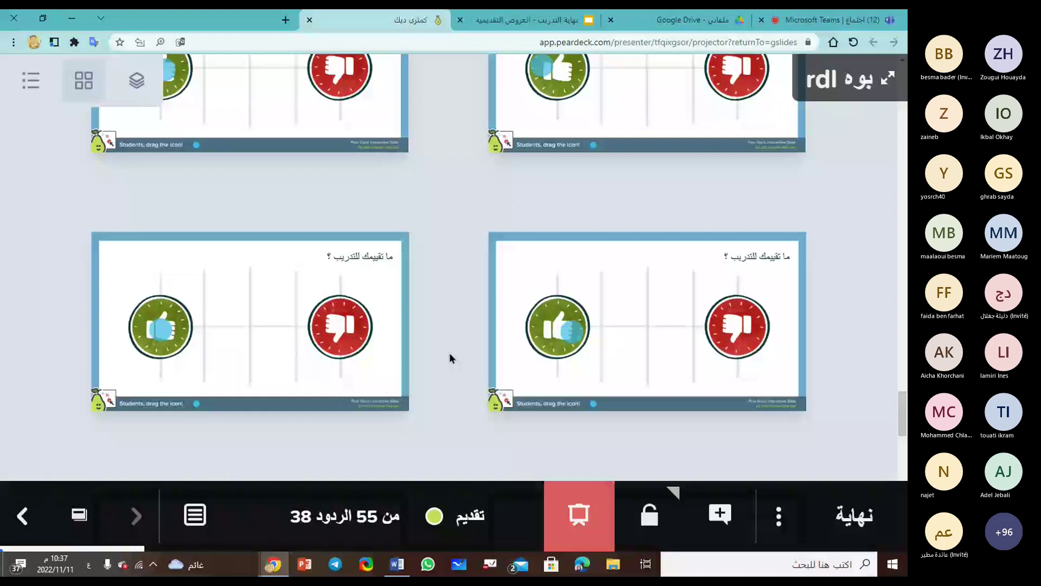
scroll(447, 368, up, 1)
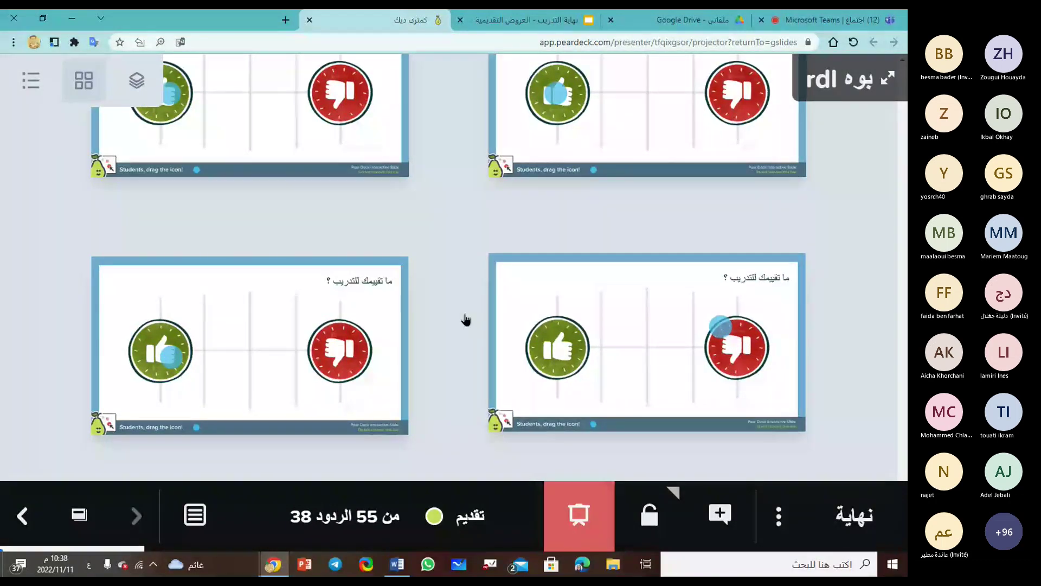
scroll(290, 186, down, 3)
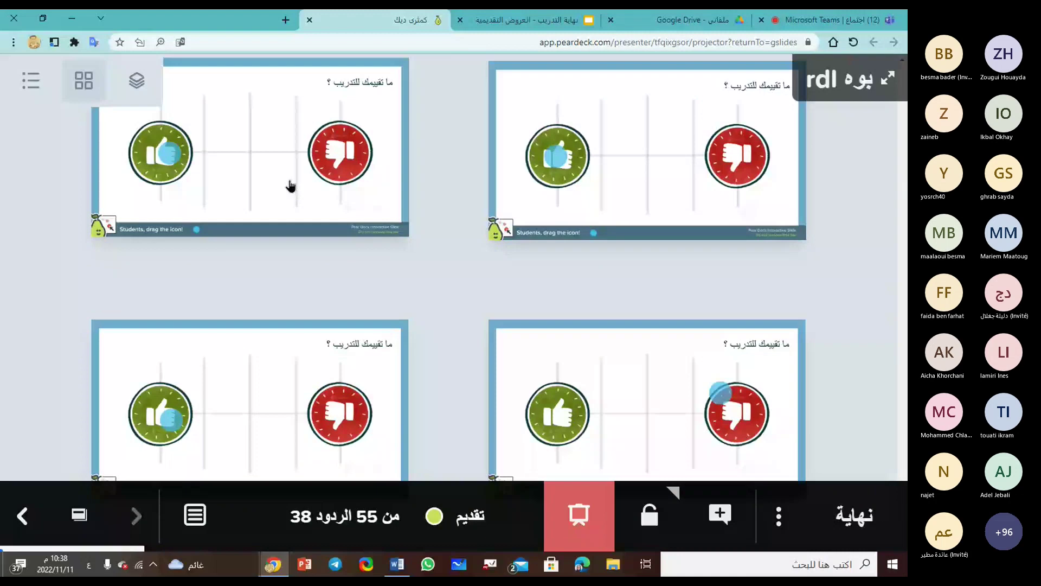
scroll(353, 281, up, 1)
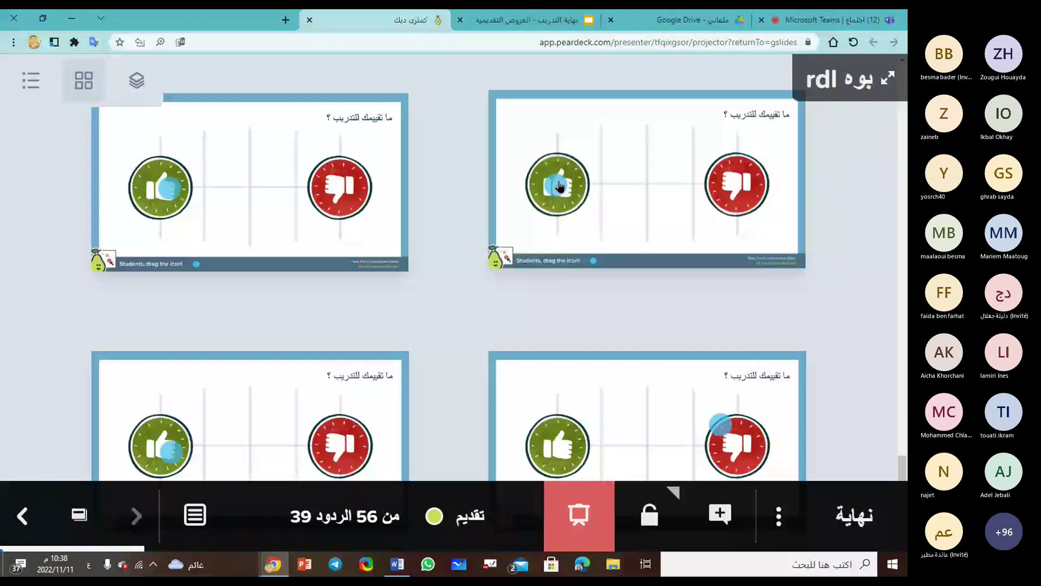
scroll(685, 339, down, 2)
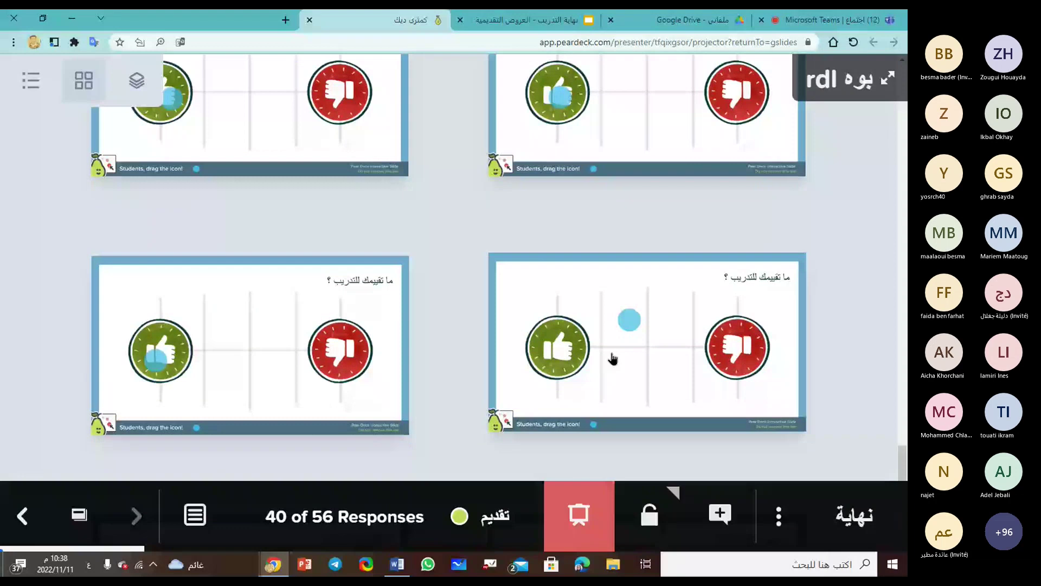
scroll(624, 355, up, 1)
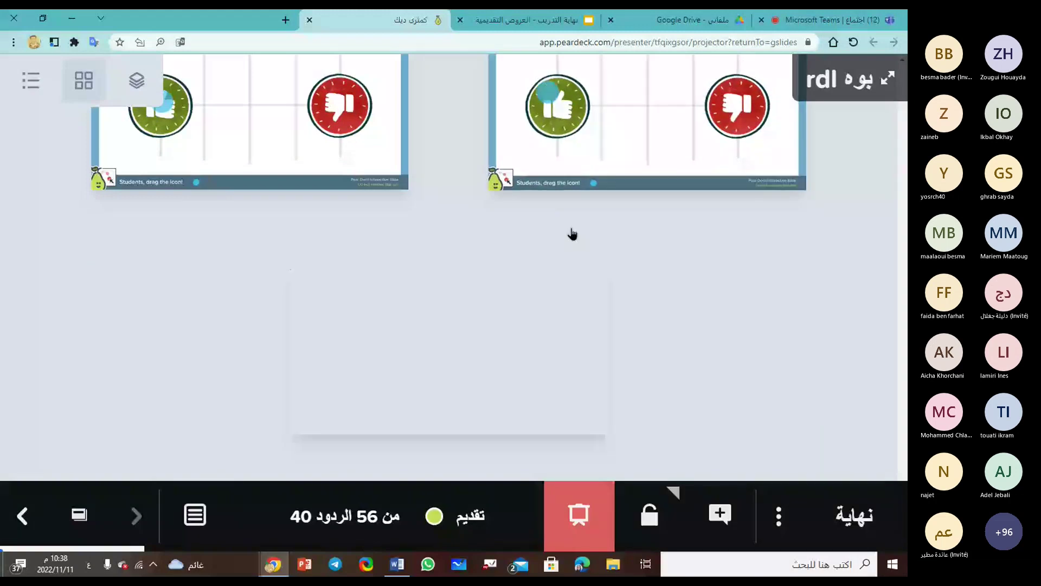
scroll(580, 400, down, 2)
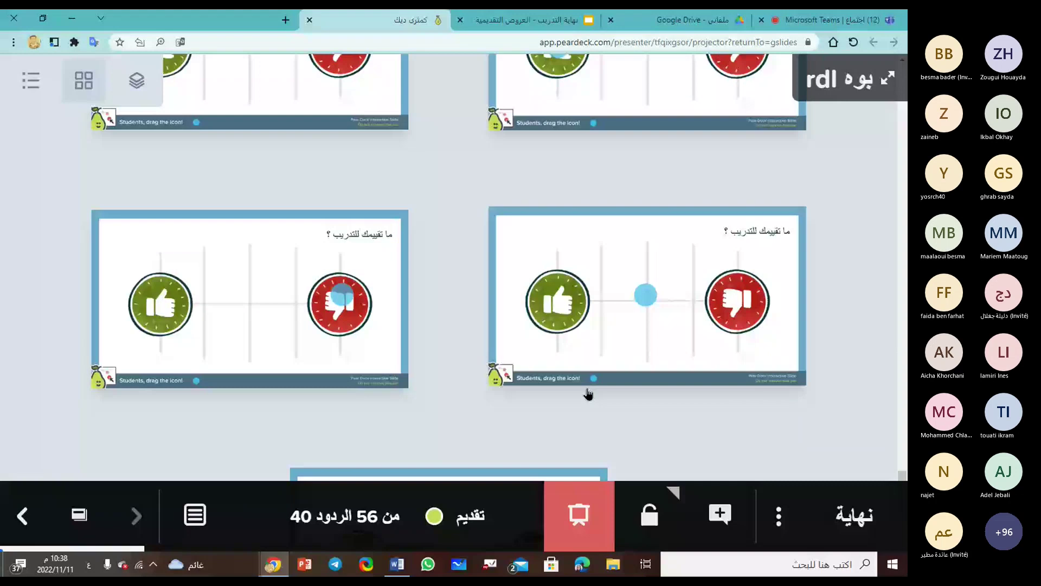
scroll(587, 395, down, 4)
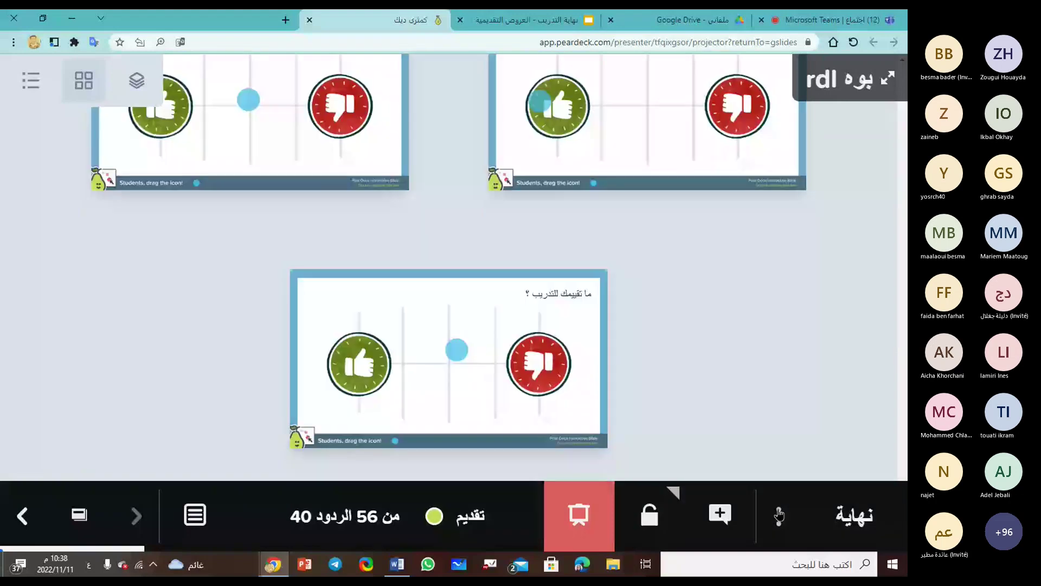
Step: Switch the presentation to full screen and back, then reopen the ⋮ session menu
click(779, 515)
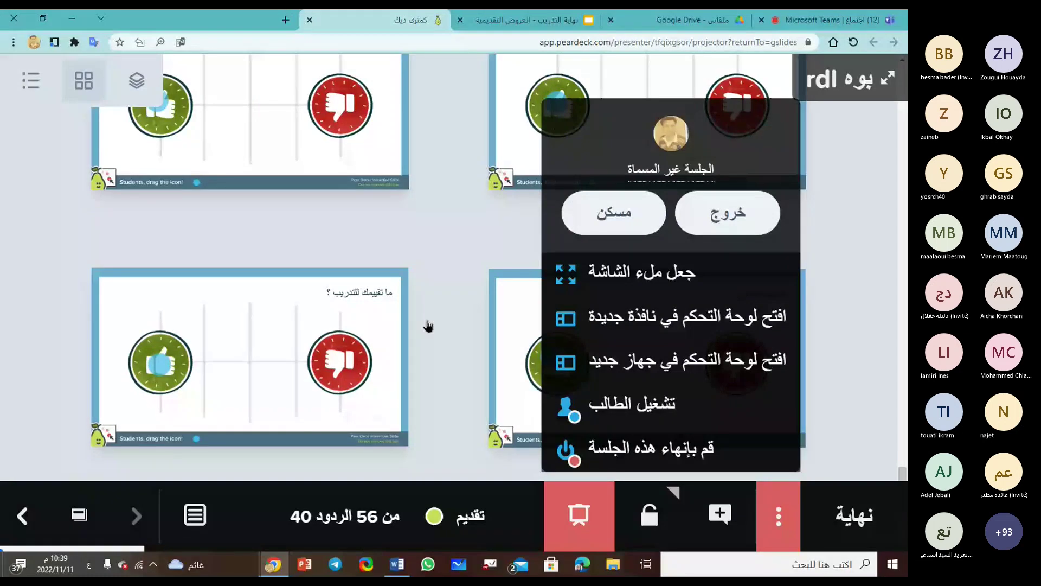
click(651, 281)
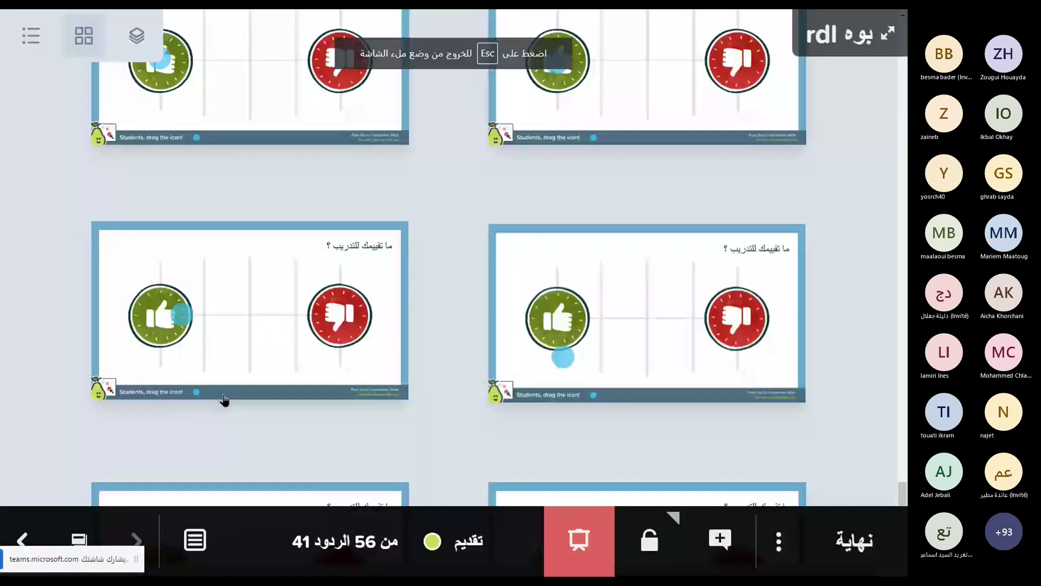
click(780, 556)
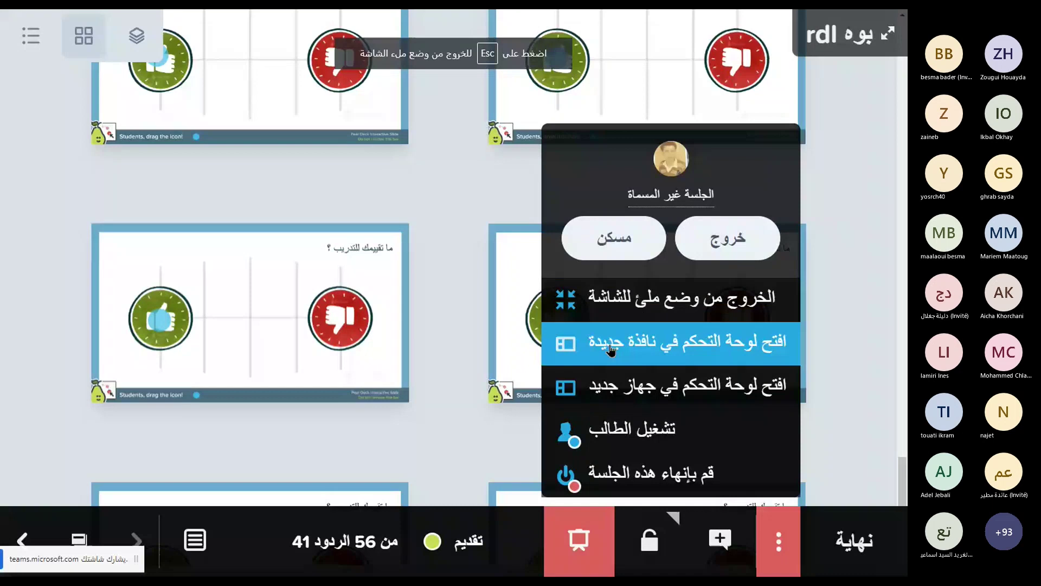
click(667, 298)
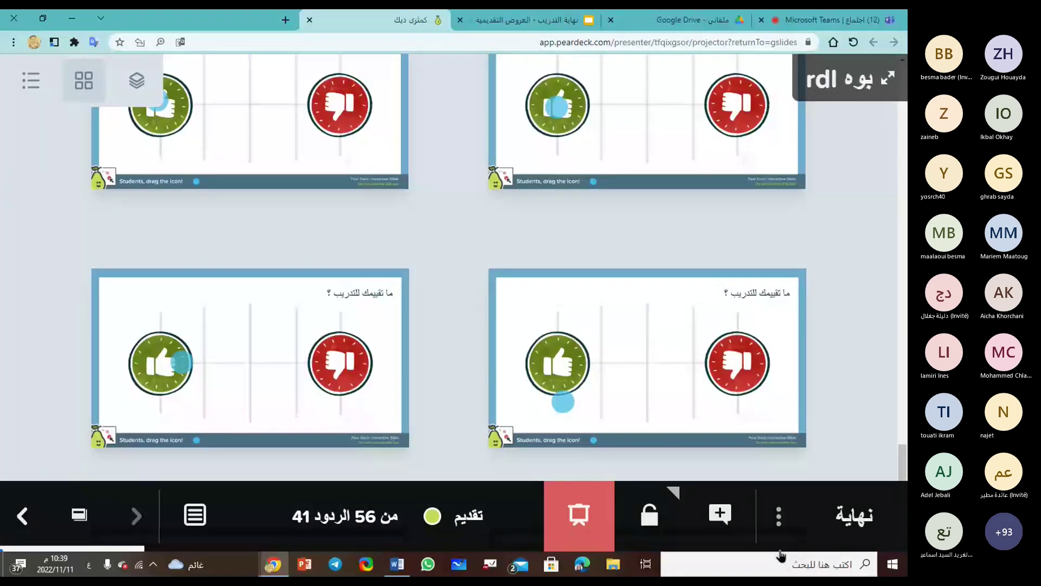
click(779, 518)
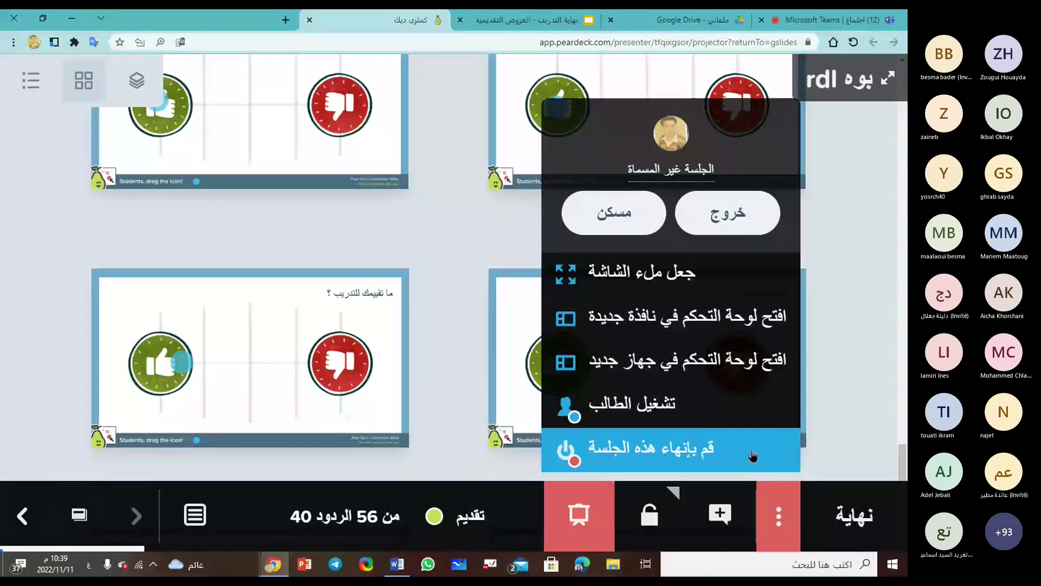
Step: End the session, naming it 'الوطن العربي'
click(698, 458)
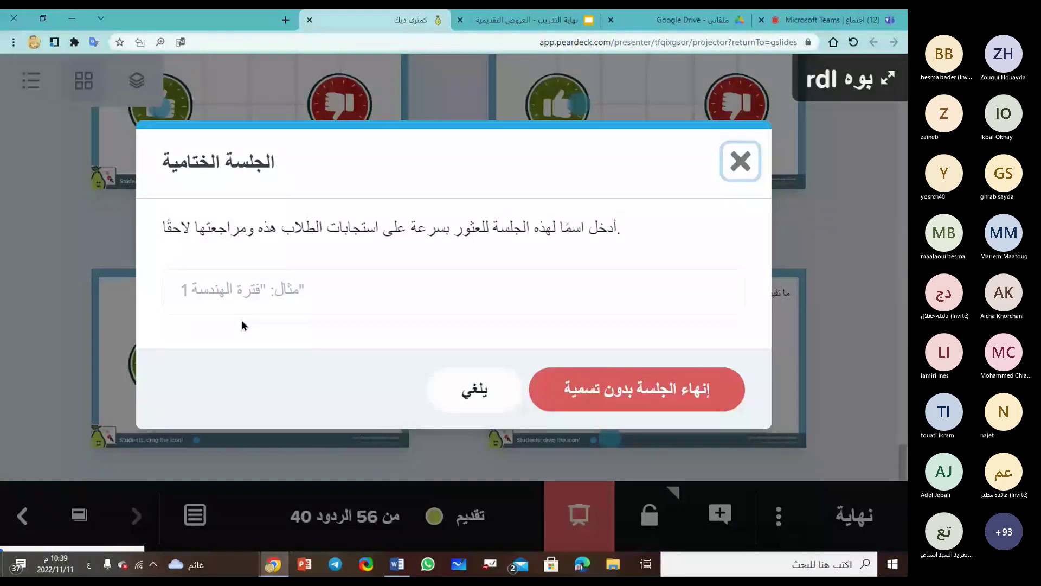
click(305, 294)
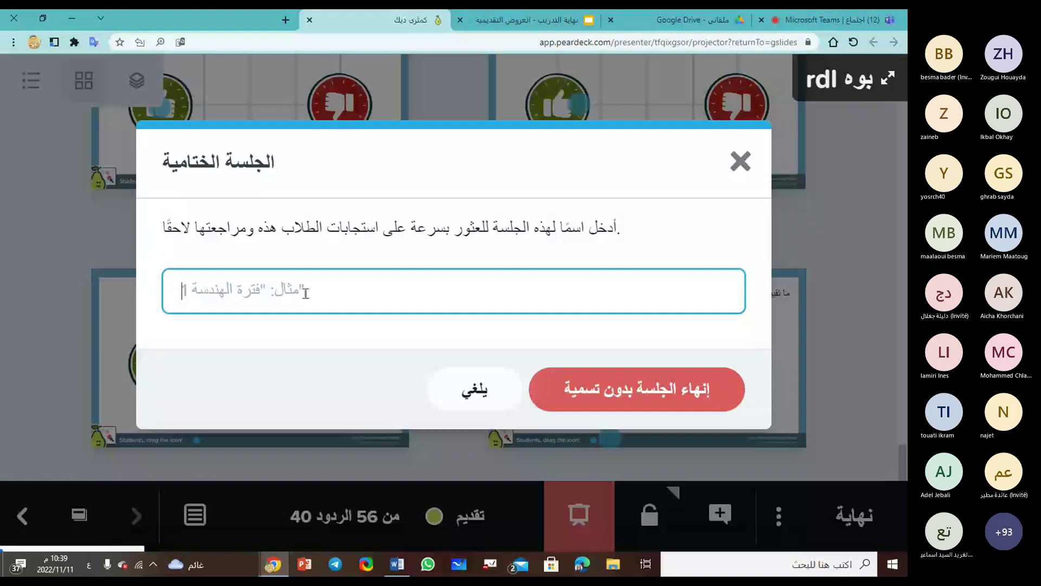
text(الوطن العربي)
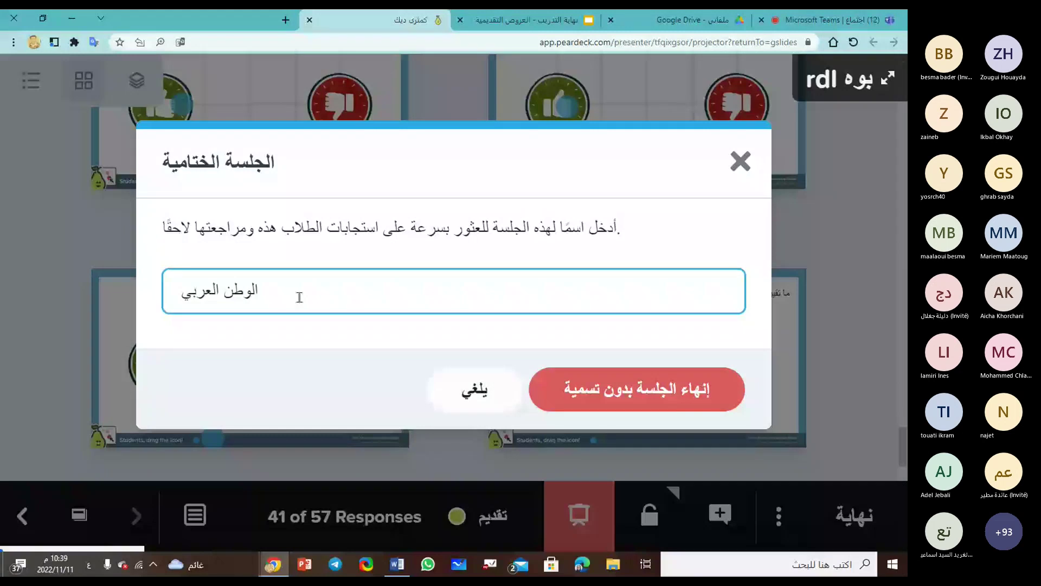
click(658, 392)
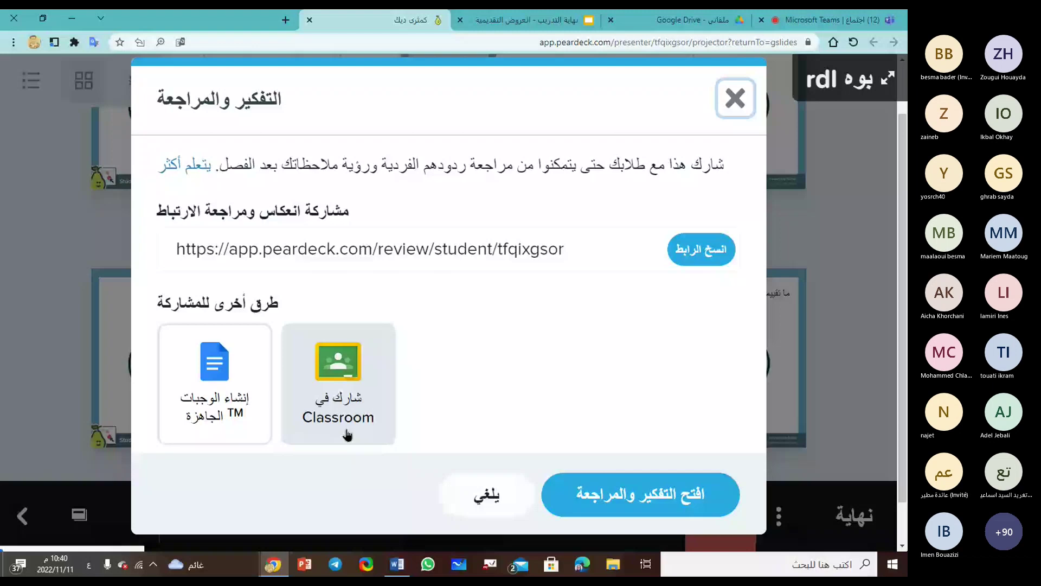
Step: Copy the student review link and bring up paste options in a new tab's address bar
click(712, 258)
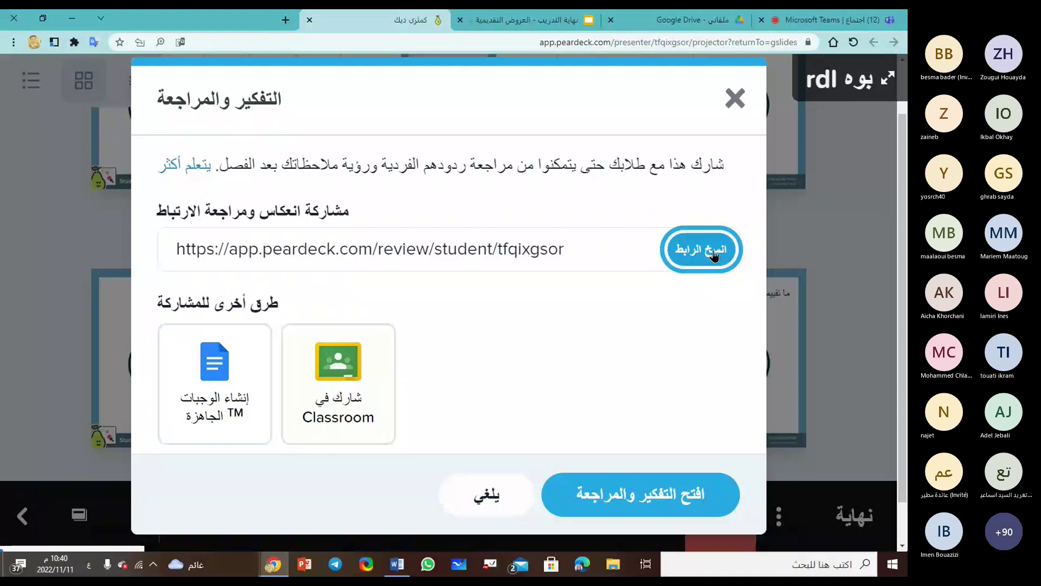
key(ctrl+t)
right_click(663, 43)
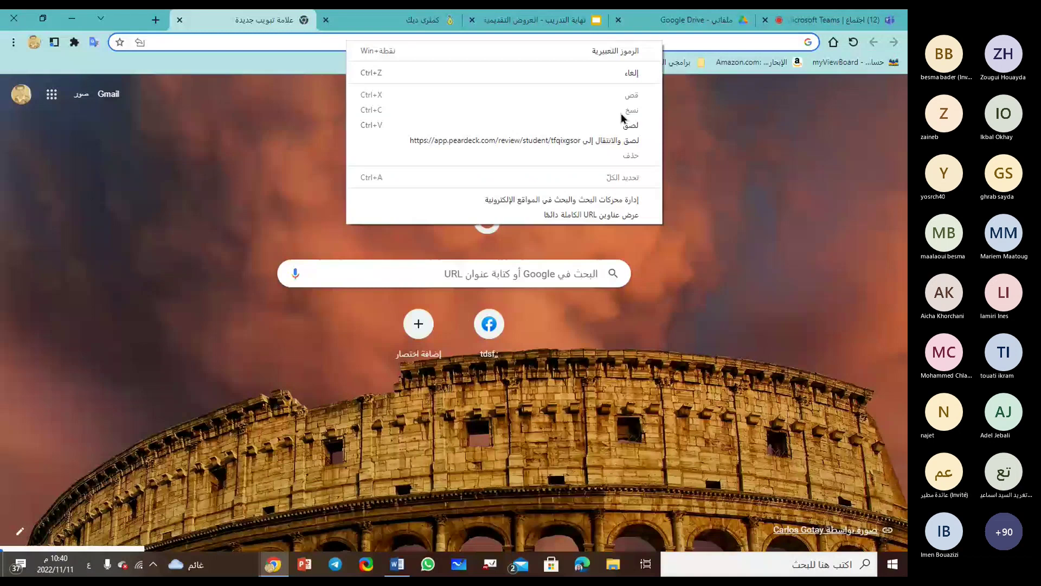
Step: Load the pasted review link, dismiss the translate popup, and start Review Work
click(608, 140)
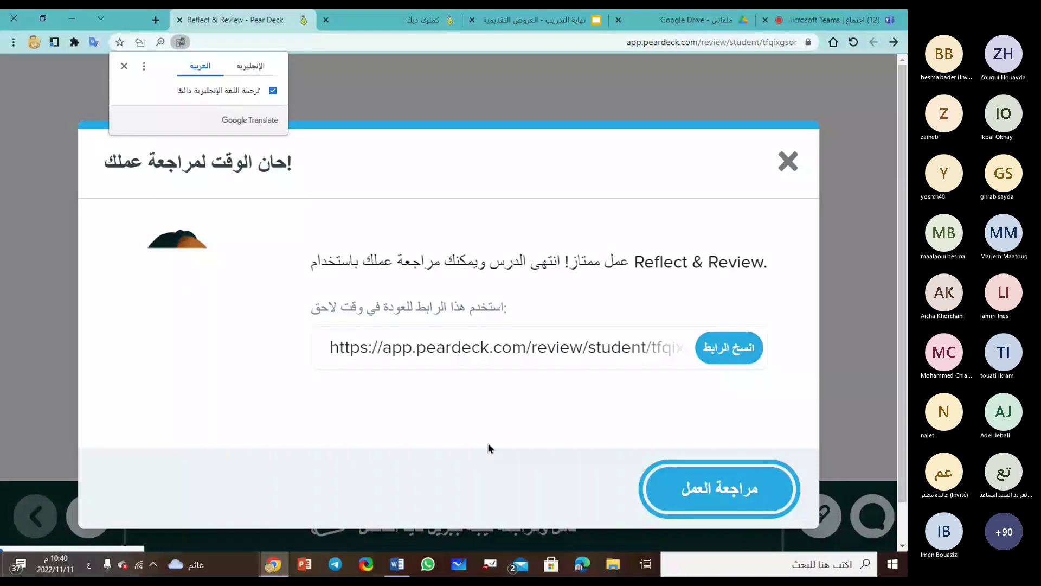
click(101, 122)
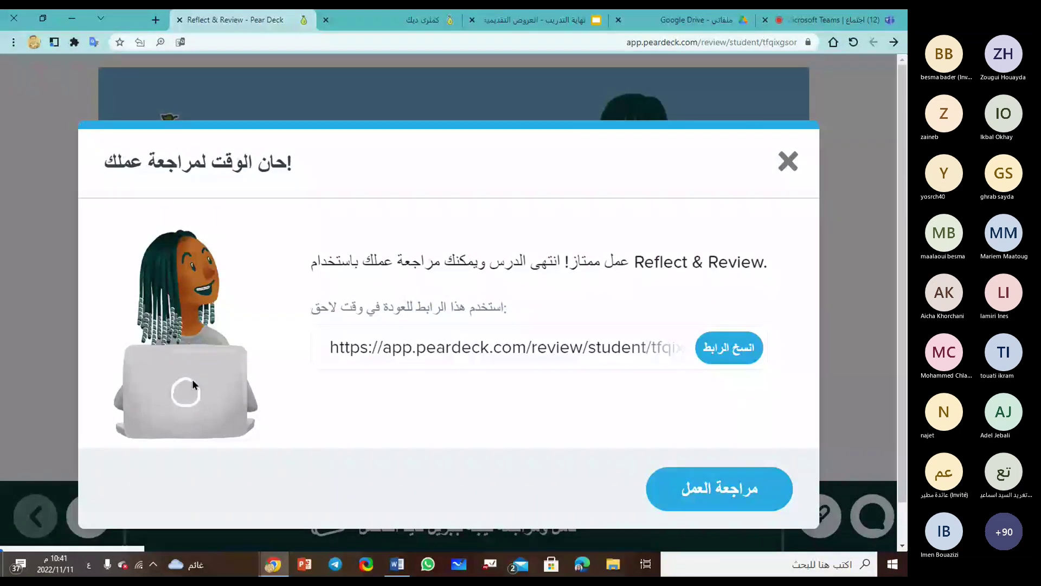
click(731, 499)
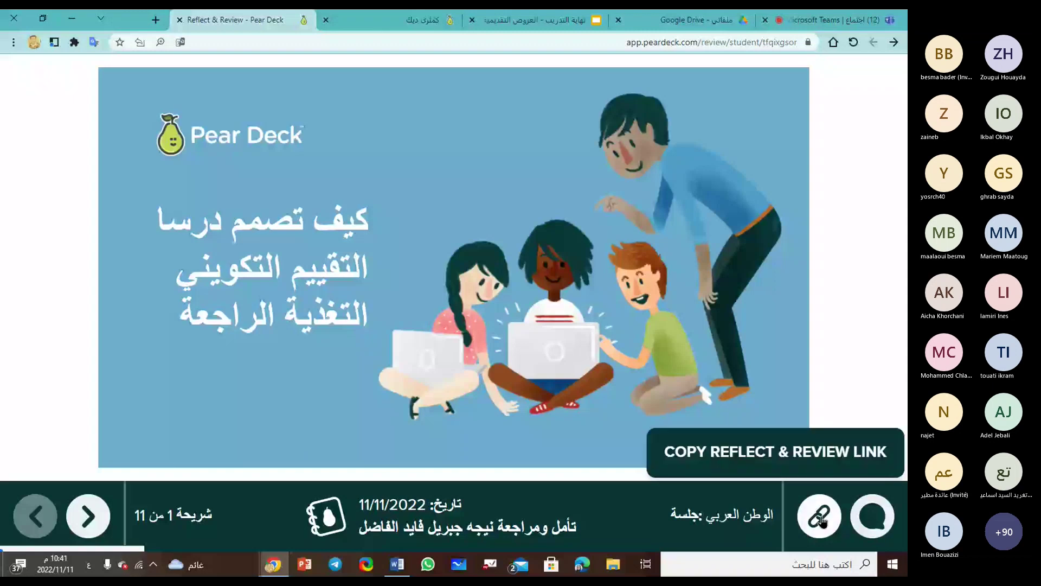
Step: Reload the review link in a blank tab, enter Review Work, and open Teacher Notes
key(alt+Home)
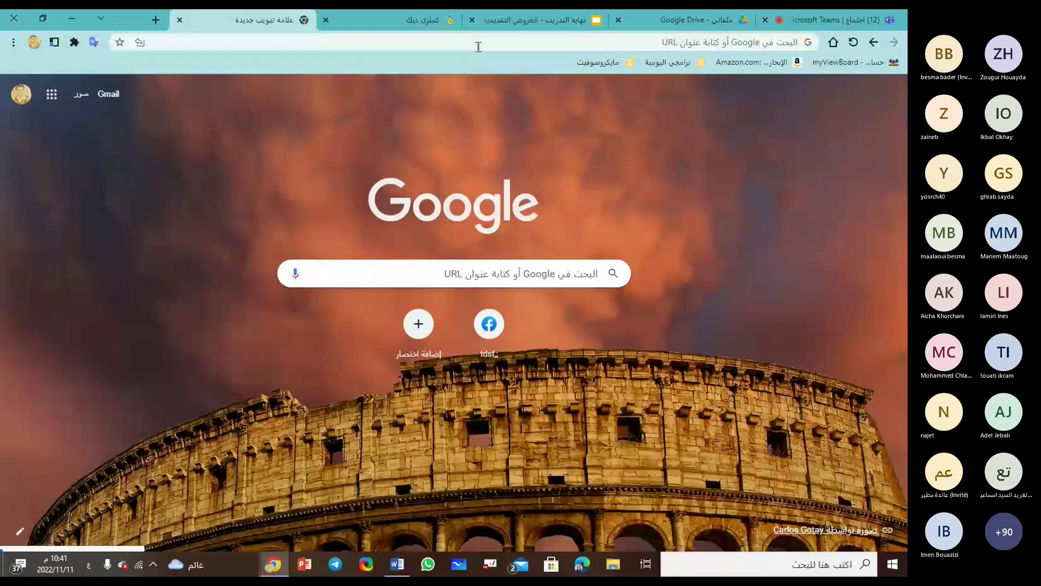
click(478, 46)
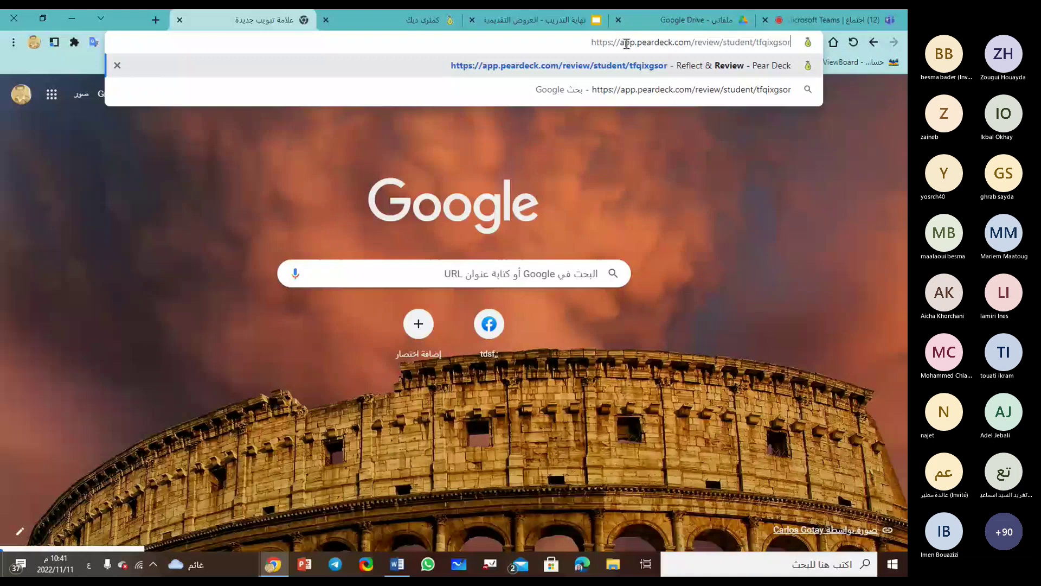
key(Return)
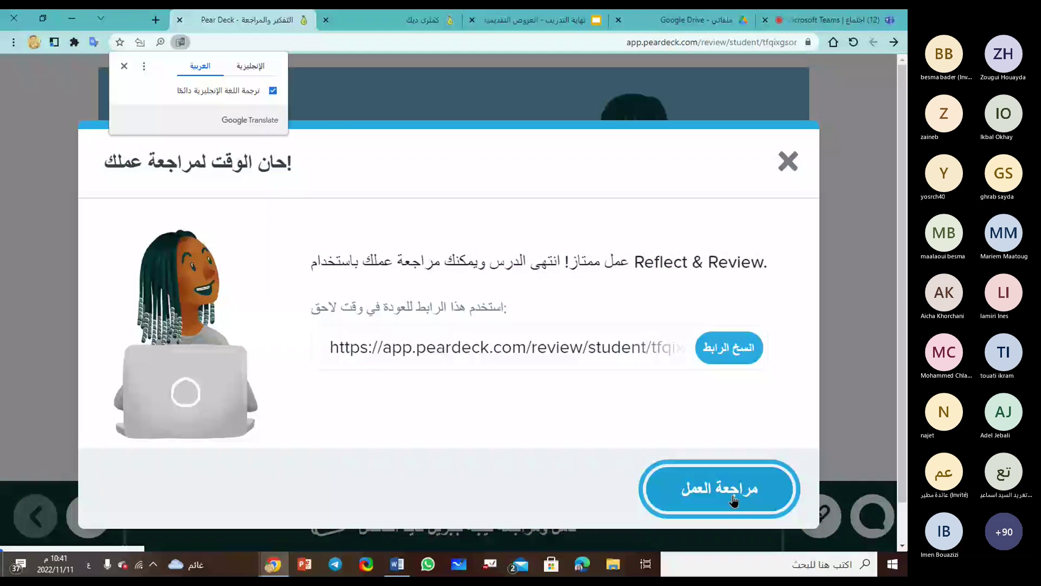
click(734, 500)
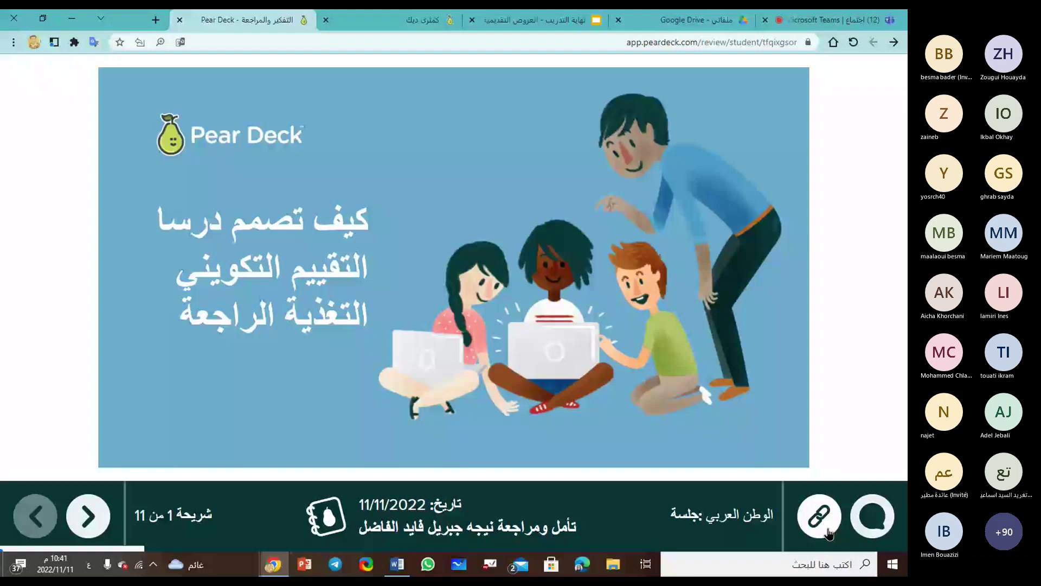
click(872, 516)
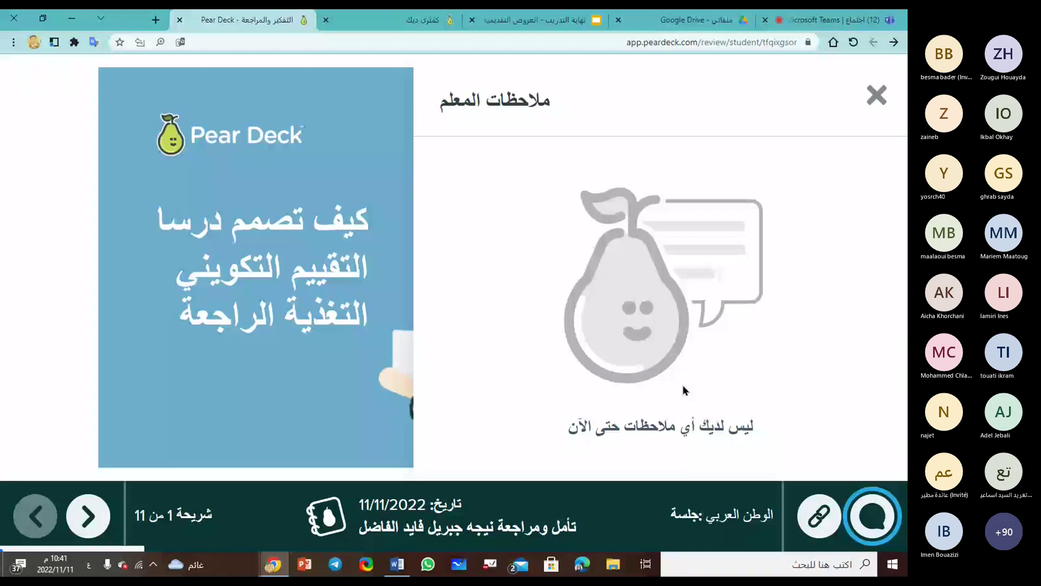
Step: Advance five slides to the 'فكر في تدريب اليوم' reflection drawing slide
click(88, 518)
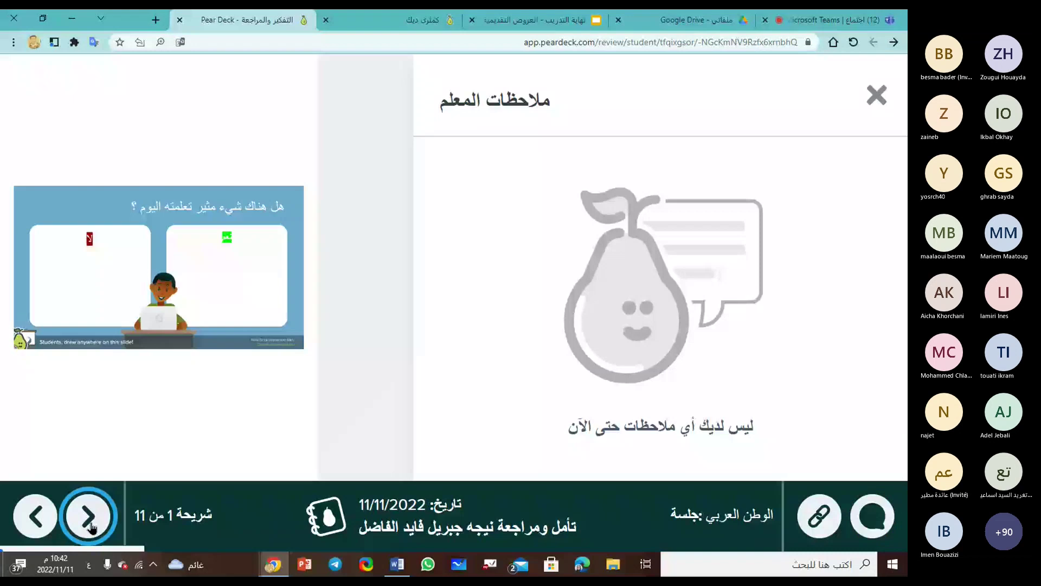
click(87, 526)
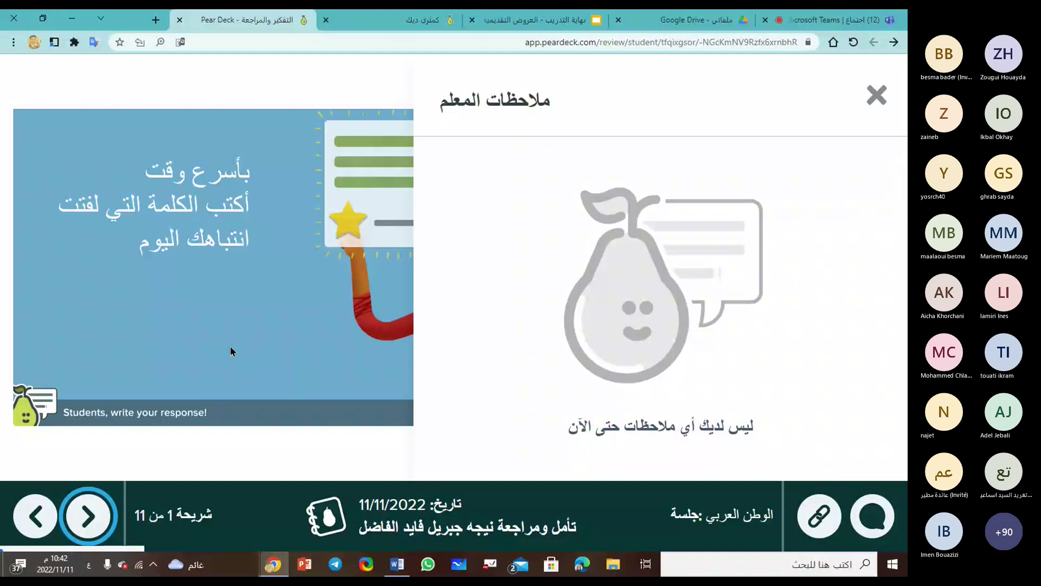
key(Right)
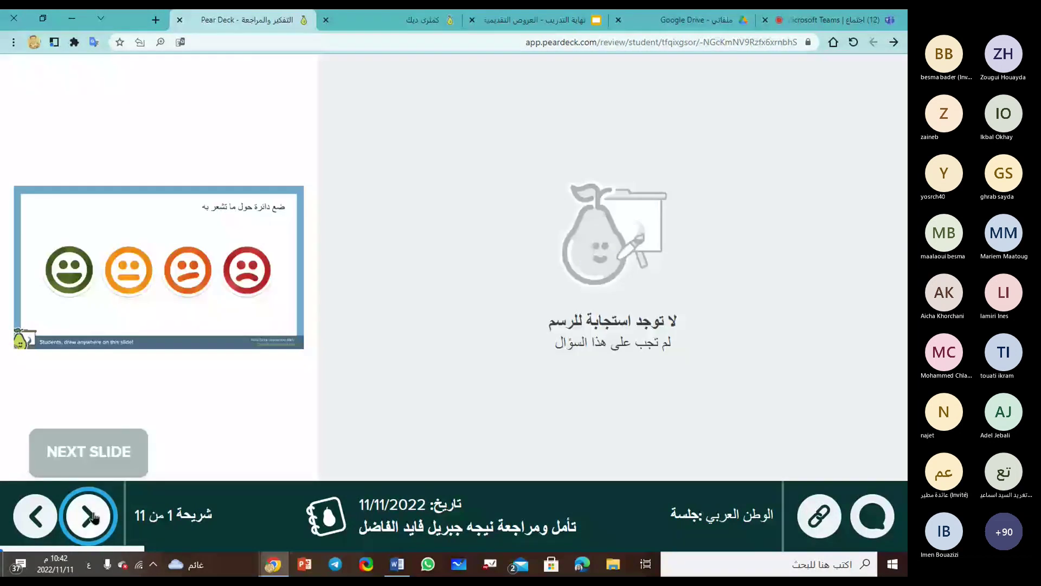
click(89, 516)
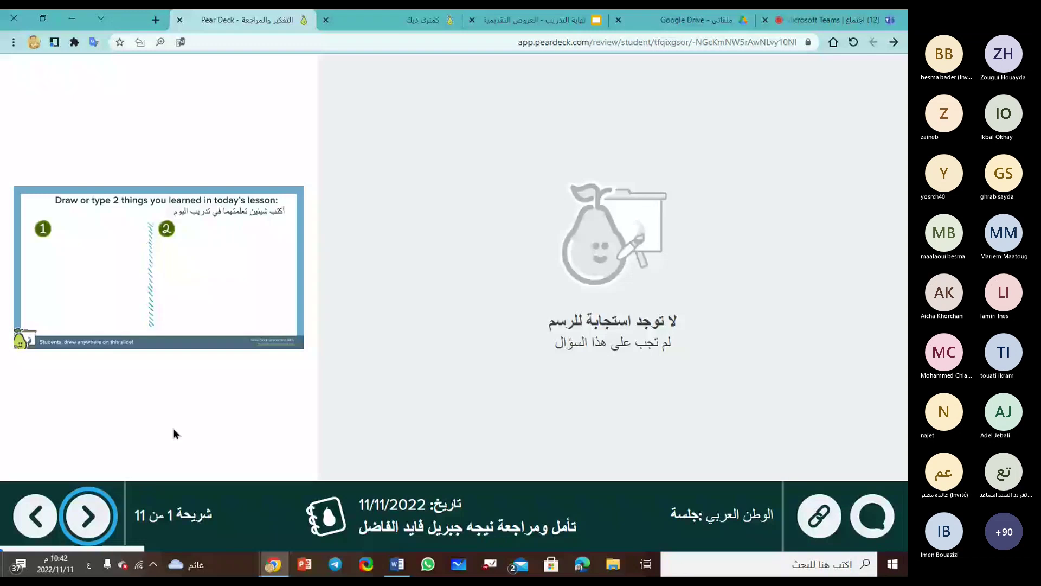
click(89, 516)
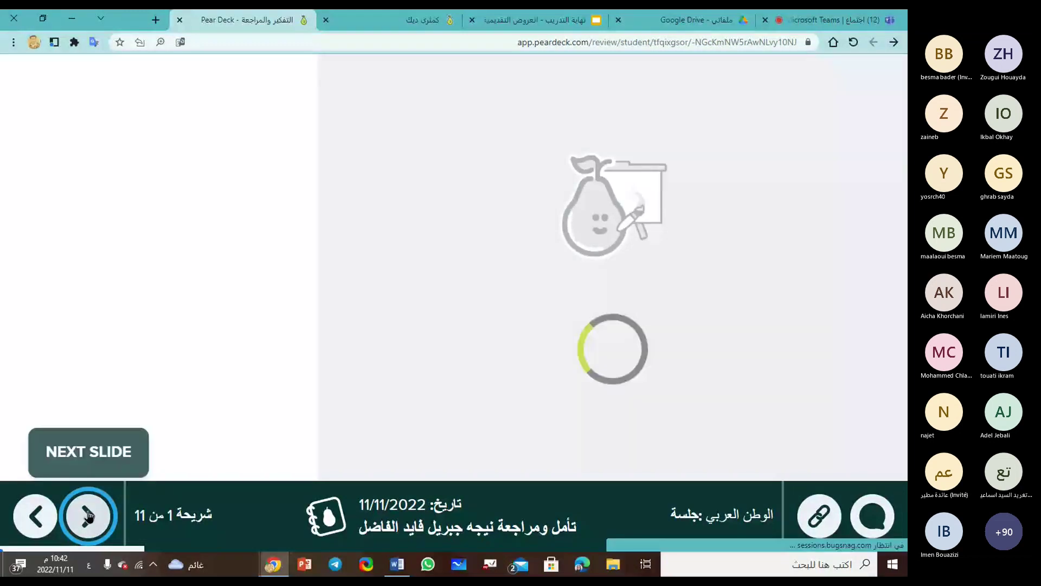
Step: In a new tab, search Google for 'peardeck' via an Arabic suggestion and past searches
click(156, 20)
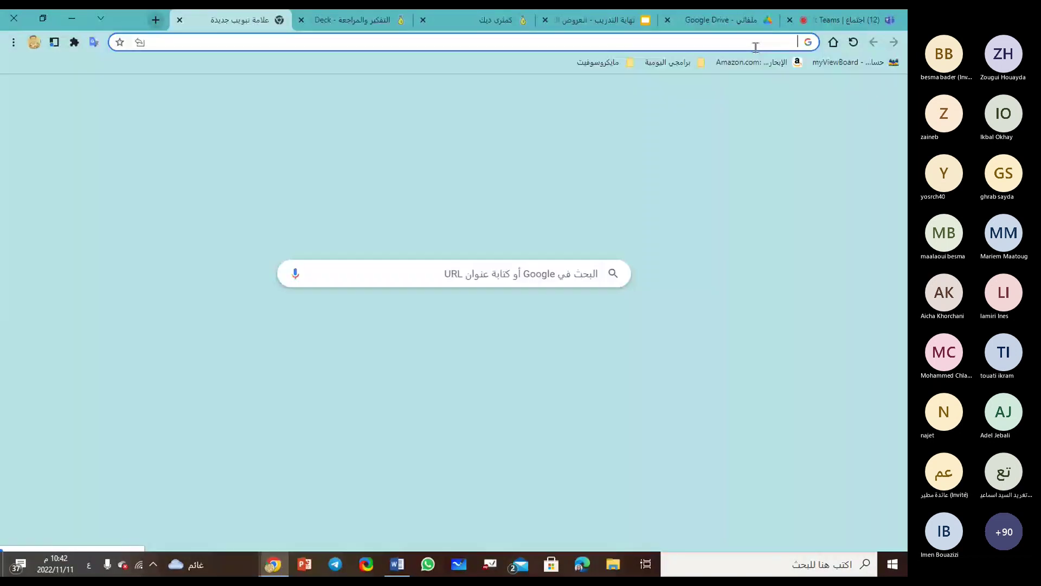
click(755, 44)
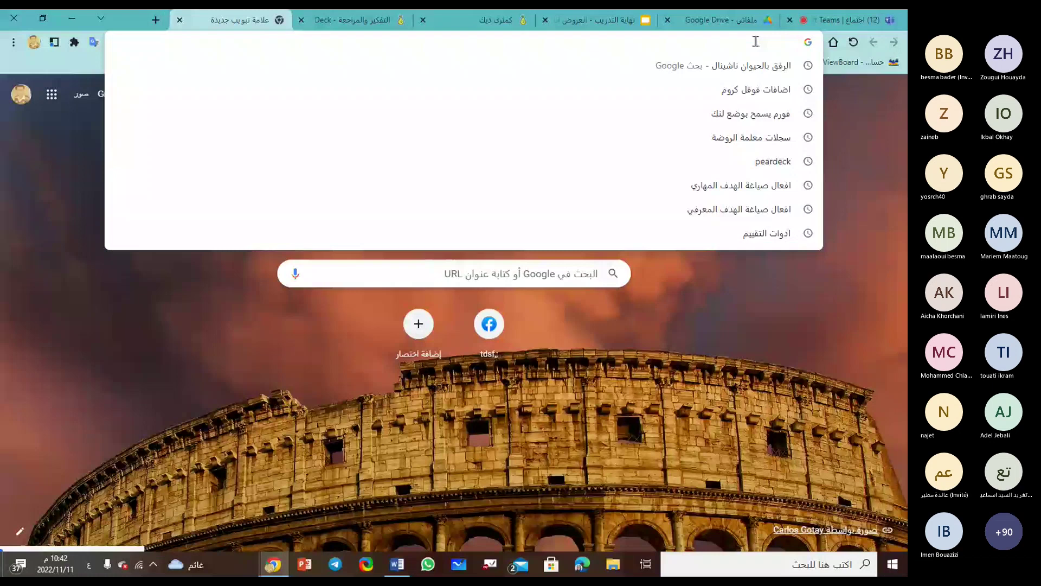
text(بير)
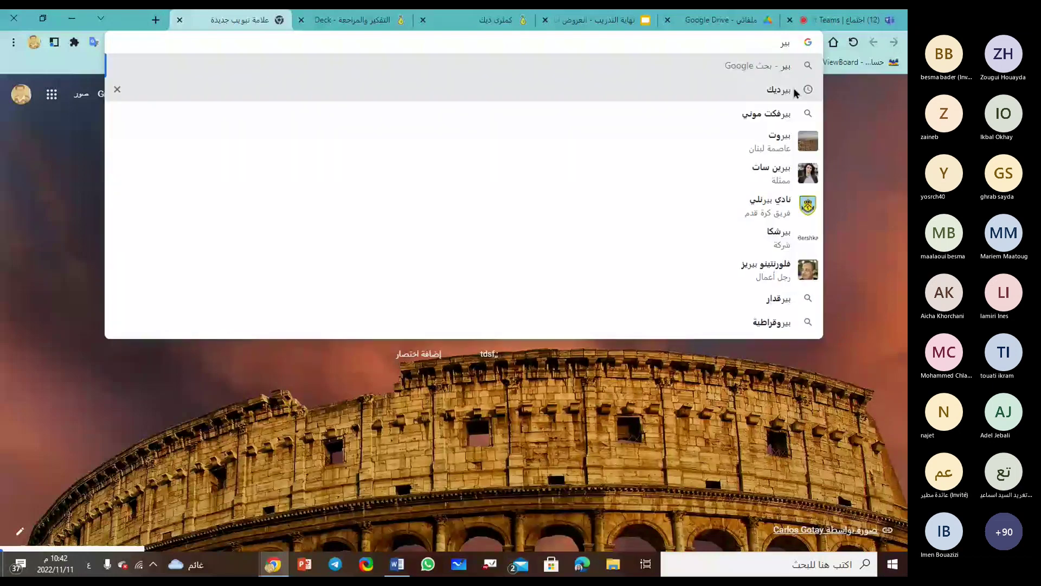
click(779, 90)
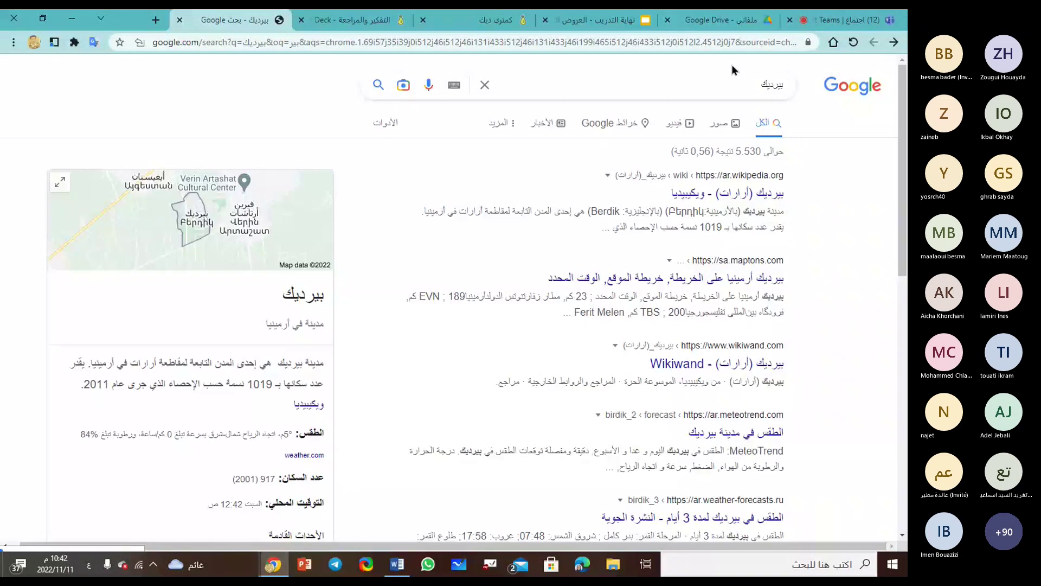
double_click(716, 74)
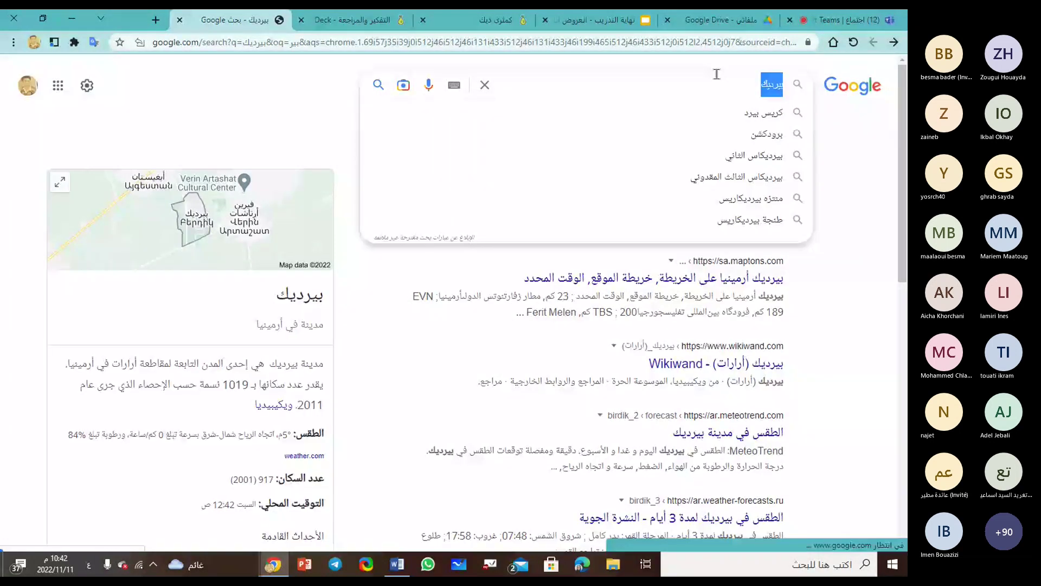
key(BackSpace)
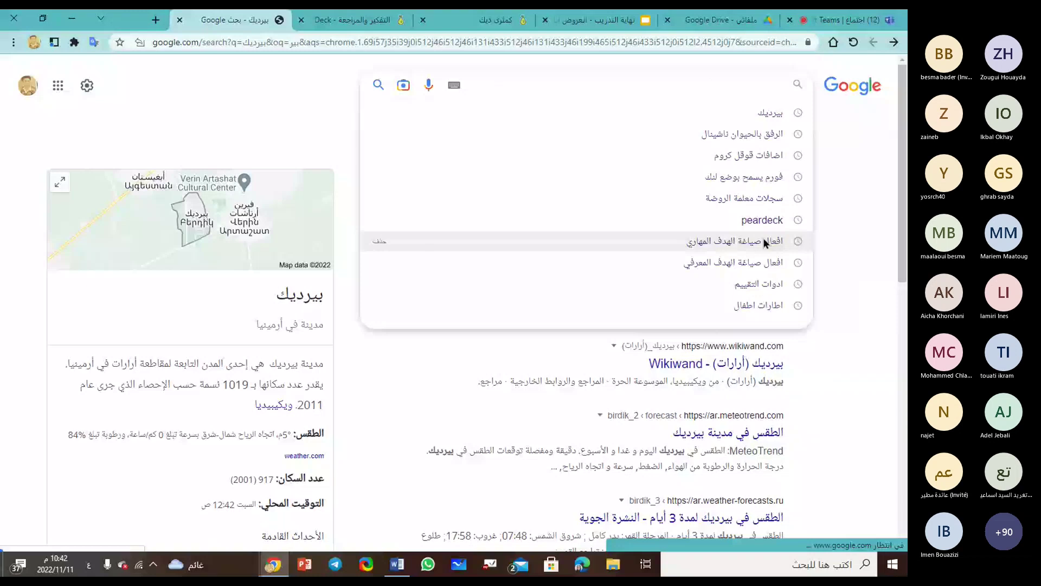
click(762, 219)
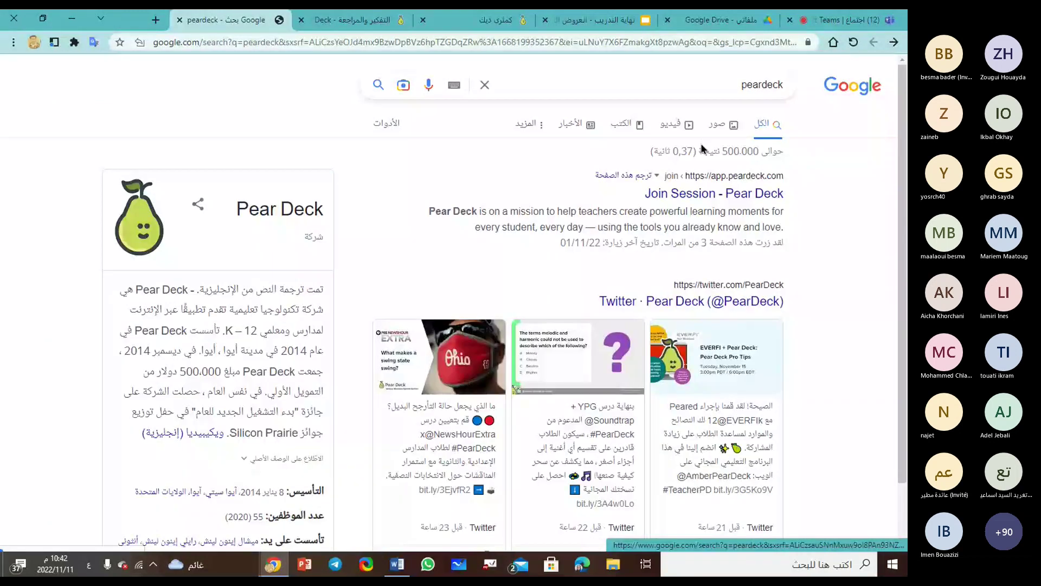
Step: Open Pear Deck's Join Session page, then return to and browse the peardeck results
click(731, 198)
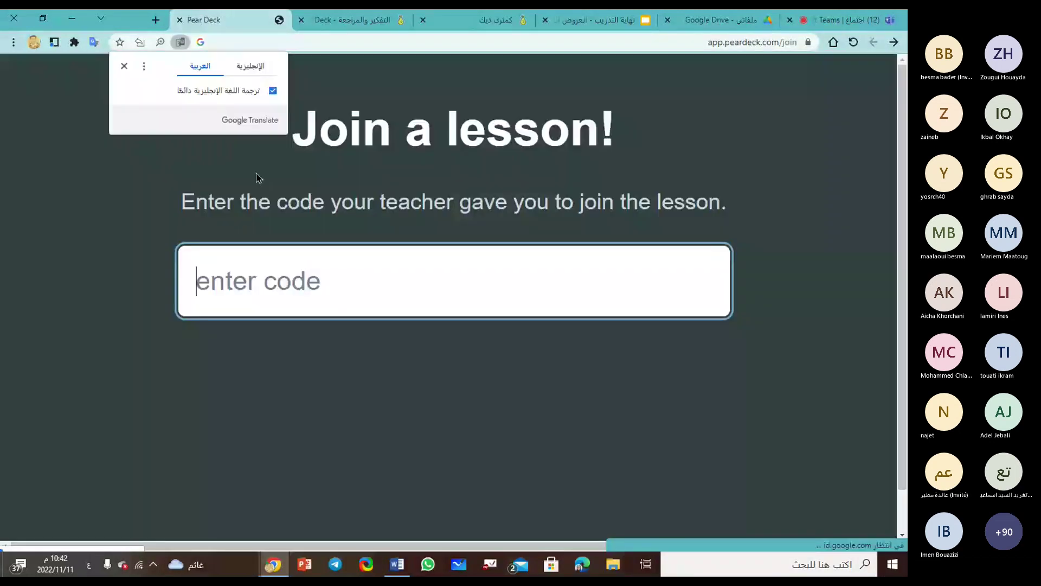
key(alt+Left)
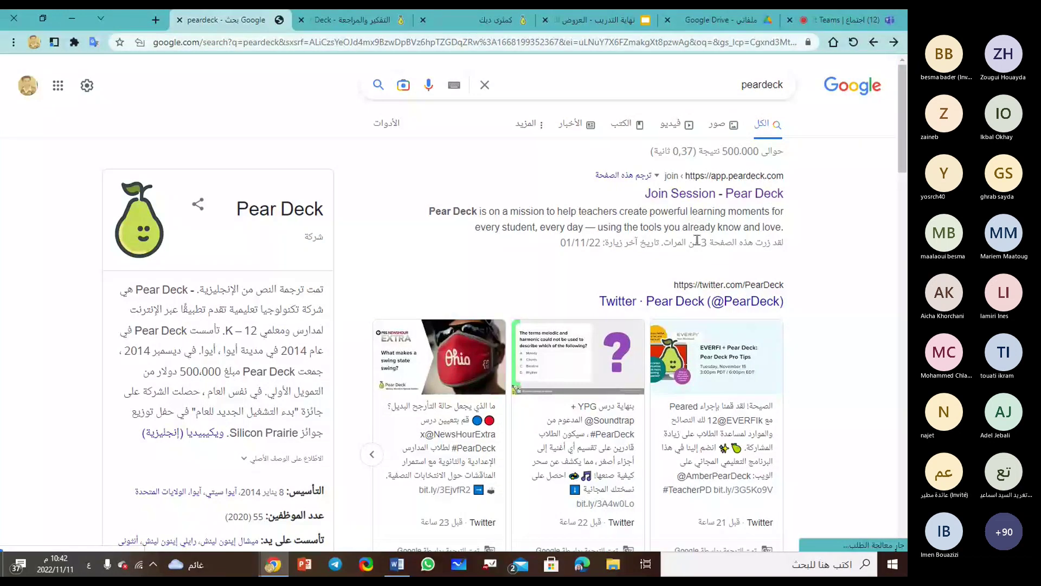
scroll(698, 240, down, 5)
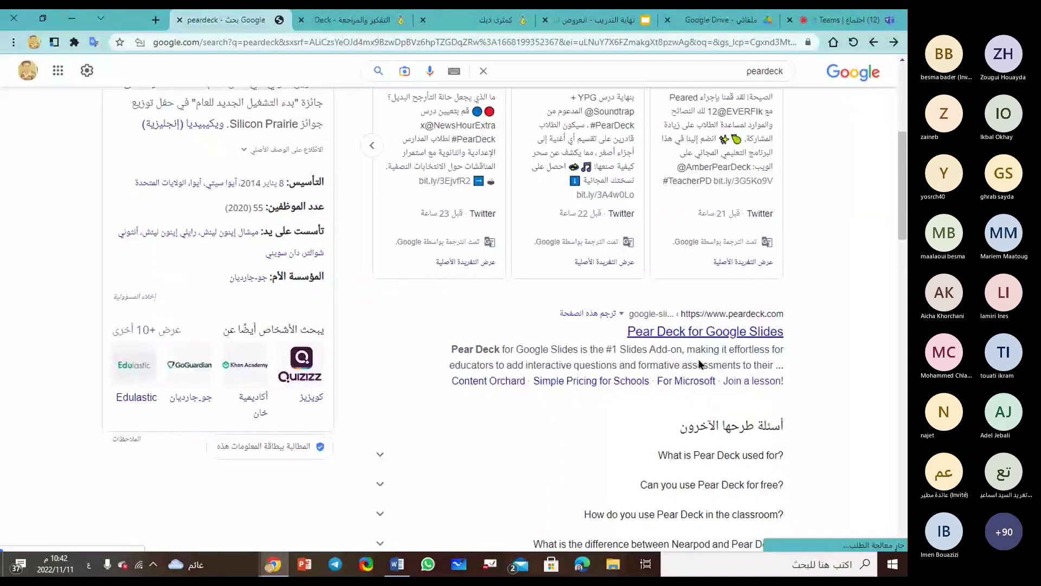
scroll(697, 390, down, 2)
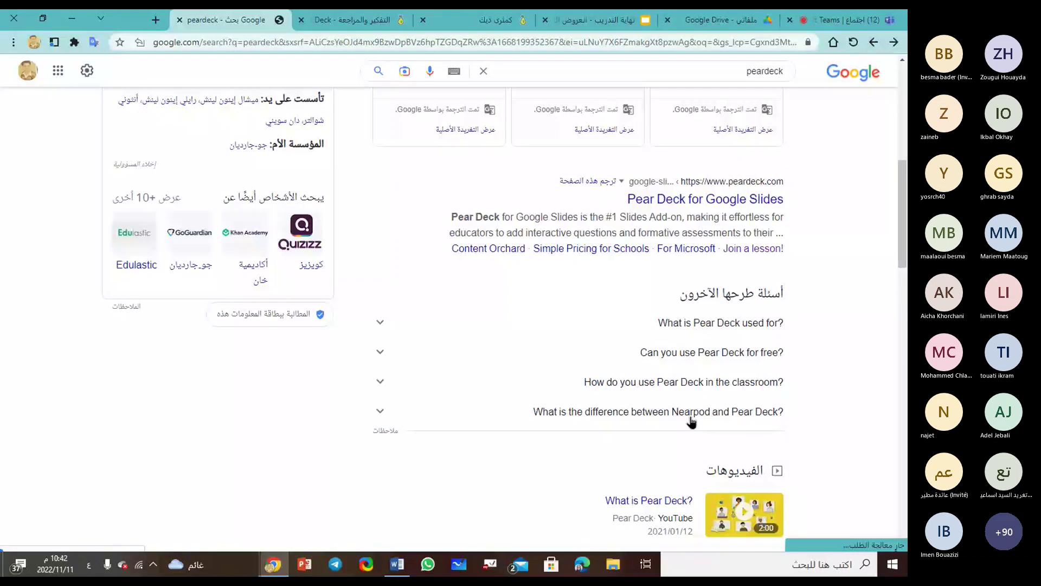
scroll(691, 422, down, 4)
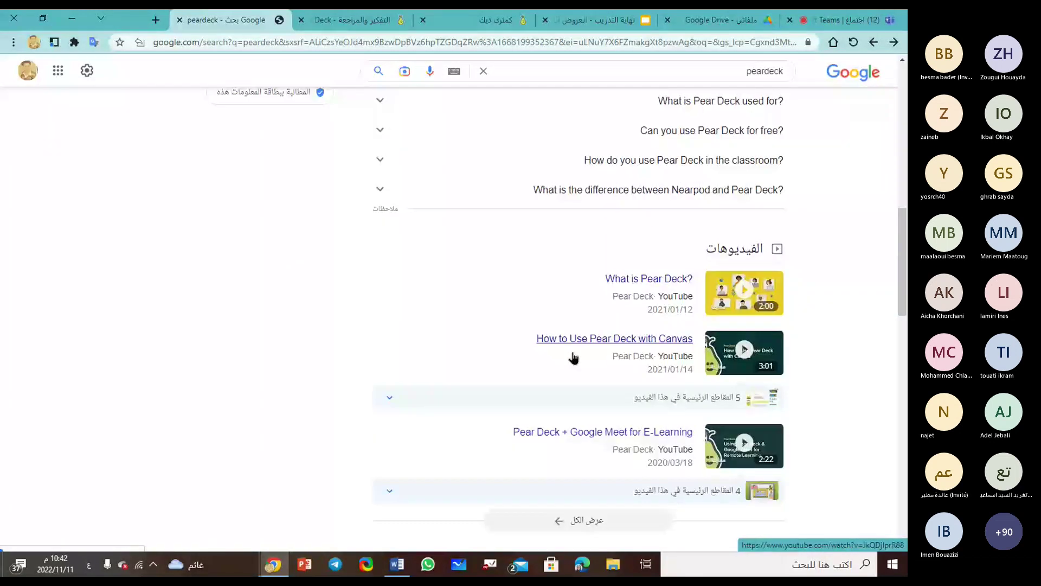
scroll(574, 358, up, 5)
scroll(687, 382, up, 6)
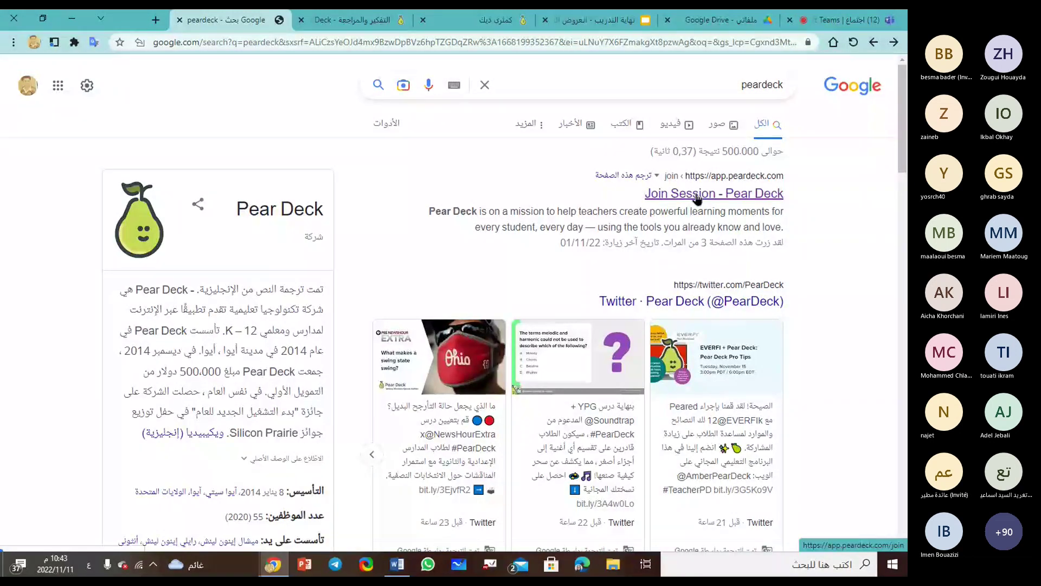
Step: Glance at the Drive tab and the Teams meeting chat, then return to the 'نهاية التدريب' Slides deck
click(735, 21)
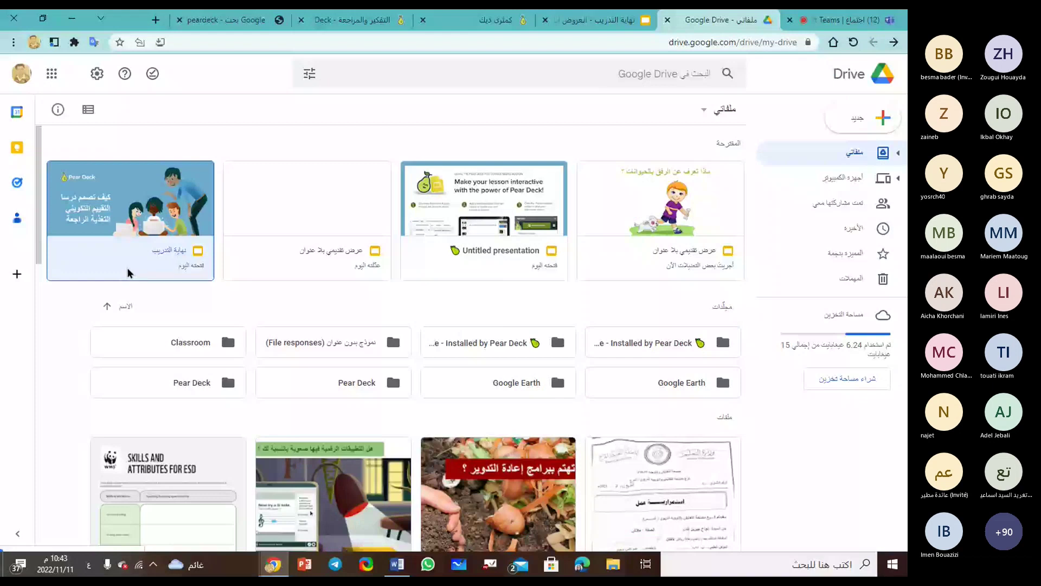
click(818, 22)
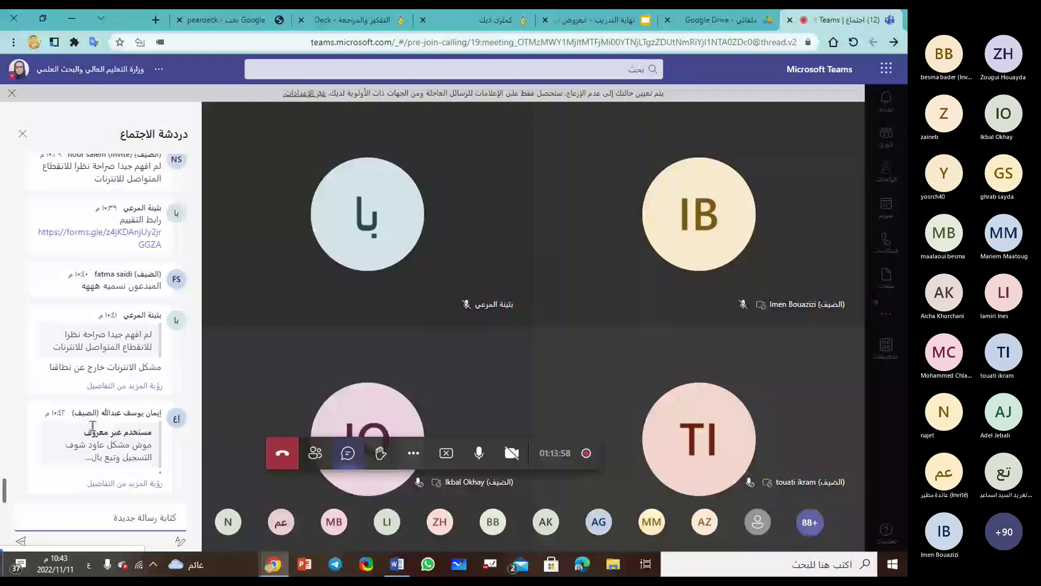
drag(4, 491, 5, 440)
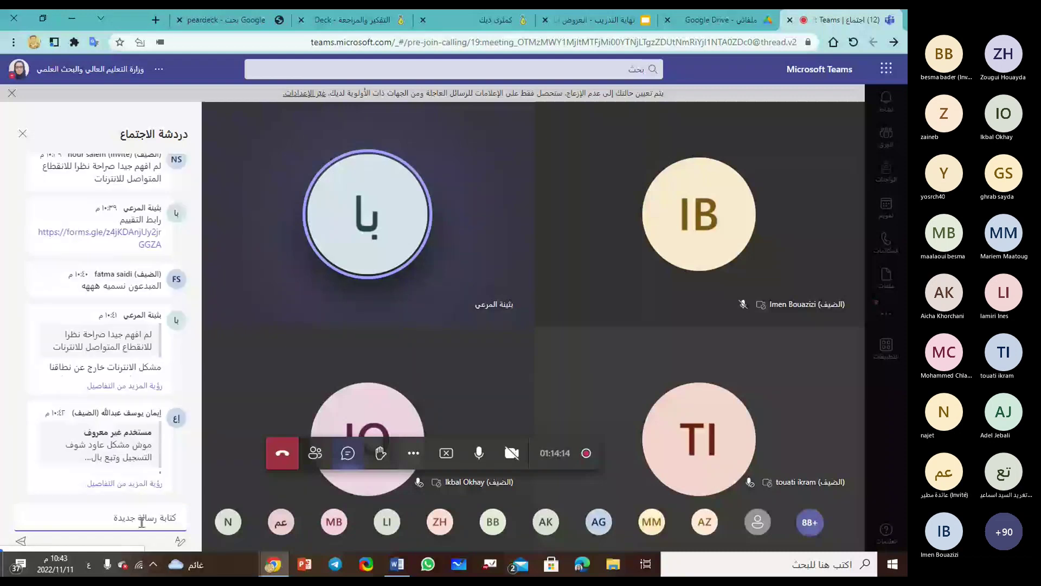
click(602, 21)
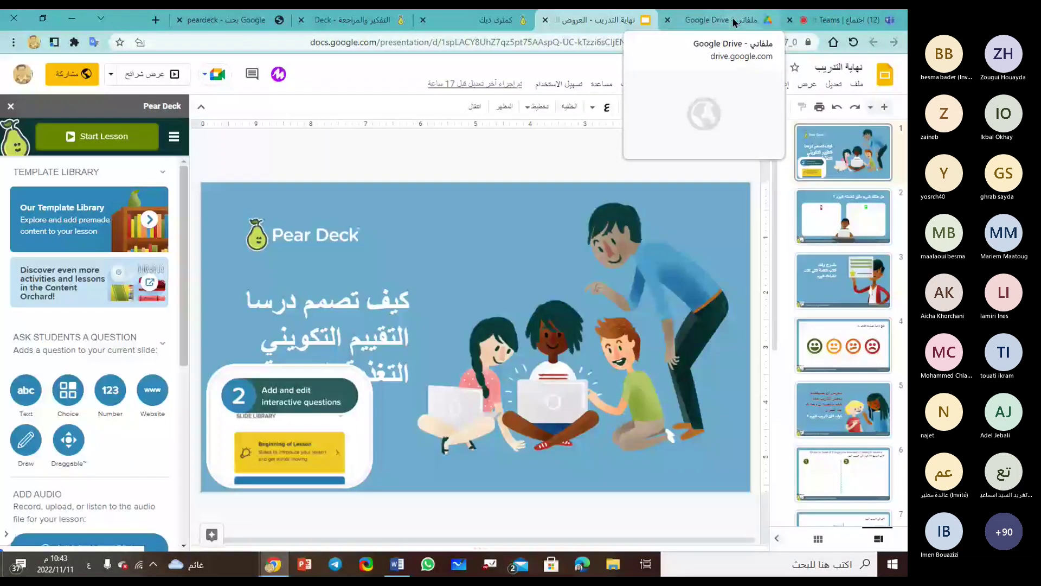
Step: From the Teams meeting chat, open the shared peardeck link showing the 'You're Premium!' page
mouse_move(275, 572)
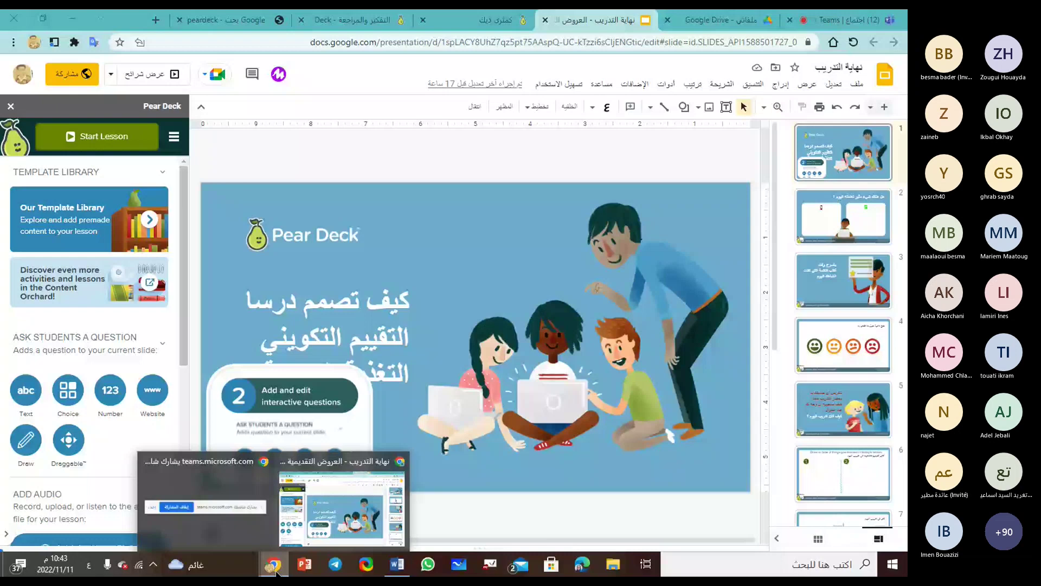
click(206, 505)
click(117, 458)
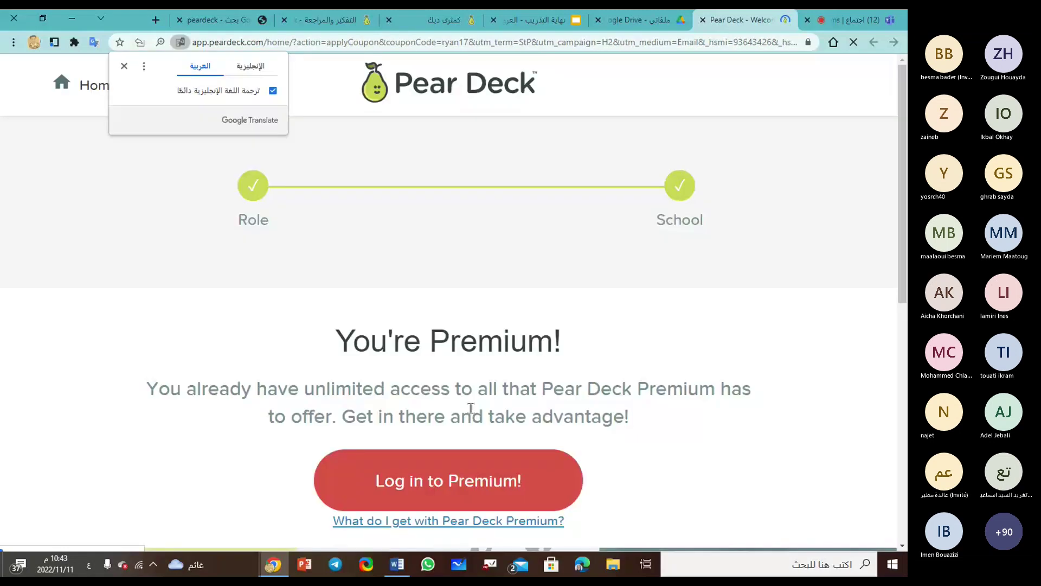
Step: Open another Pear Deck page, try 'Log in to Premium!' twice, then move to Google Drive
click(490, 491)
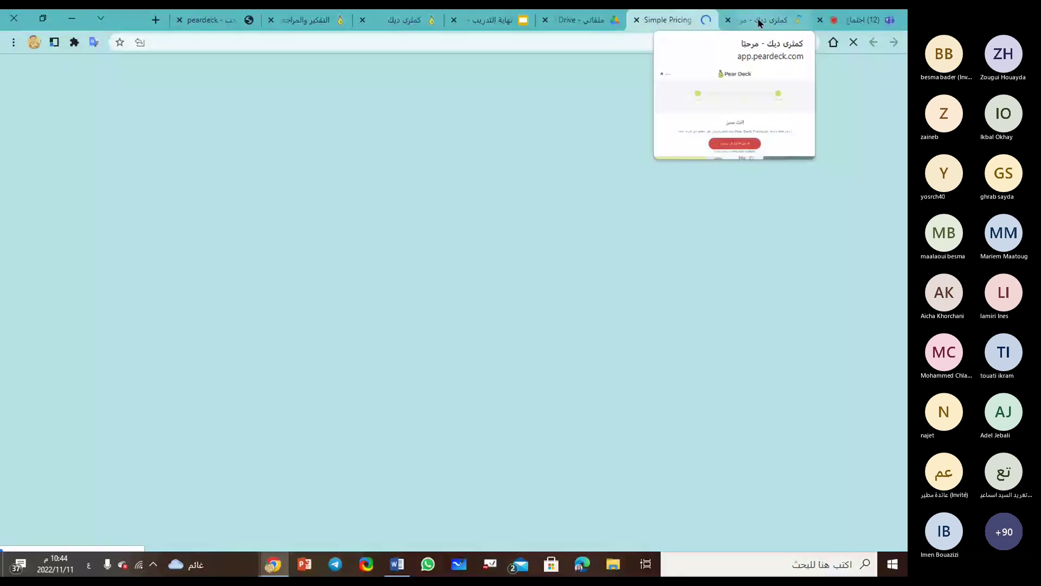
click(761, 23)
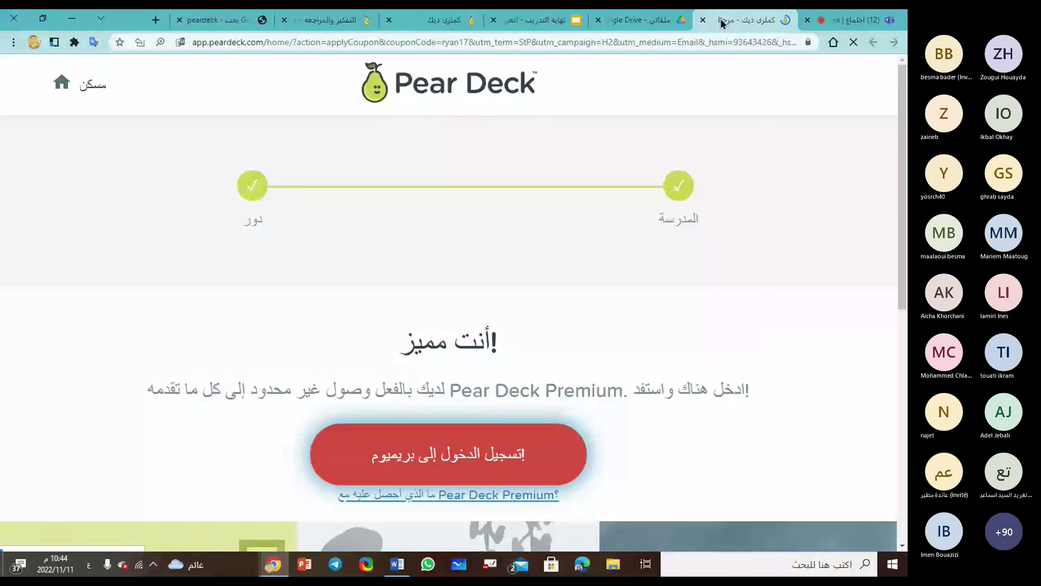
click(526, 460)
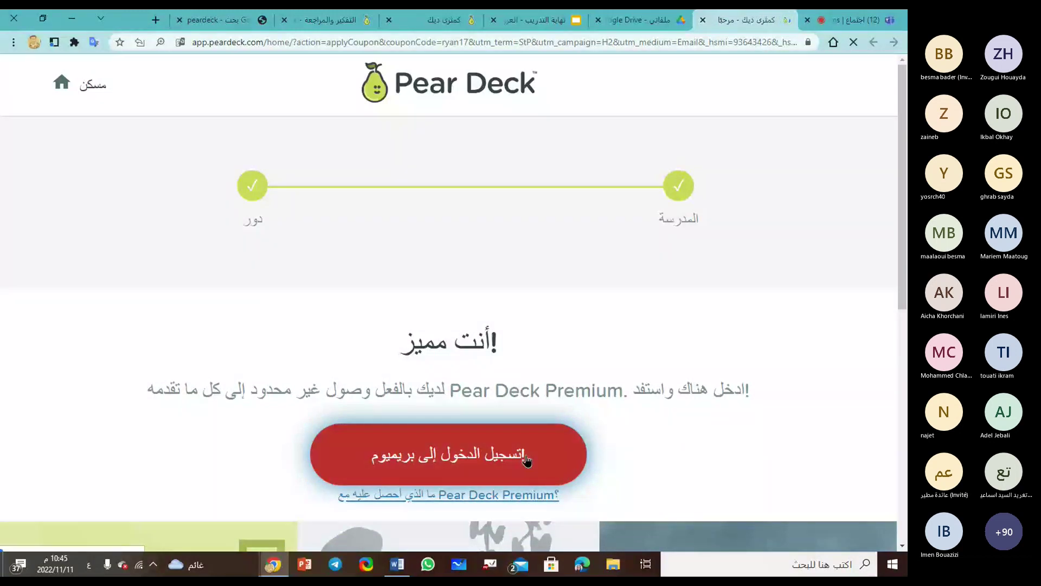
scroll(446, 473, down, 3)
scroll(446, 473, up, 3)
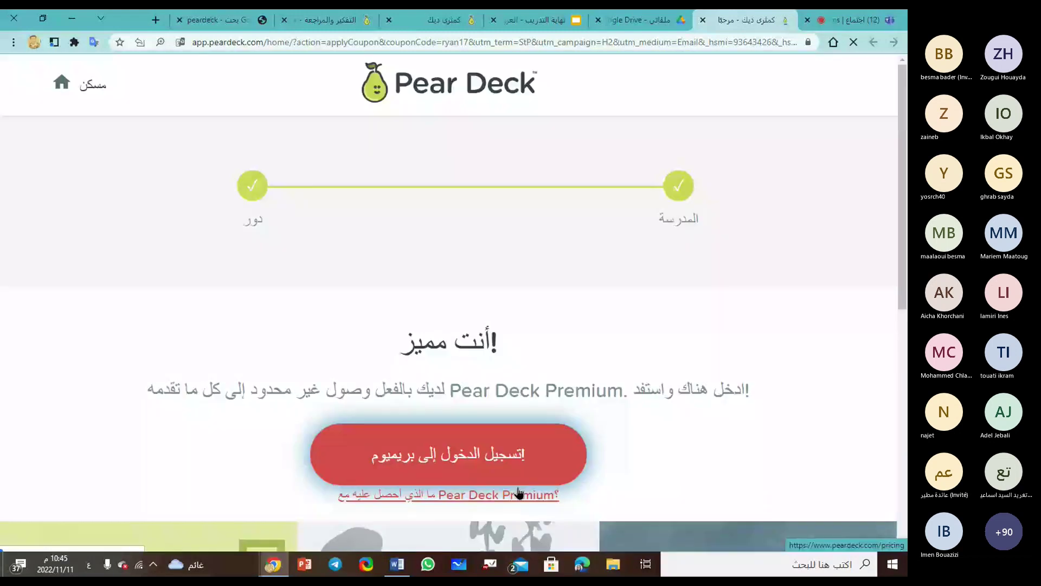
click(477, 464)
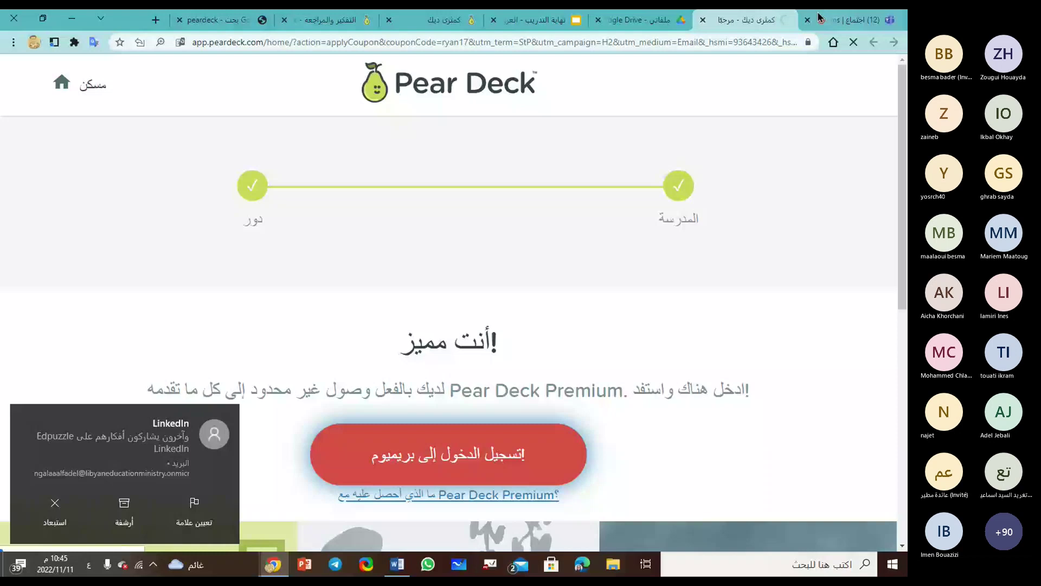
key(ctrl+Tab)
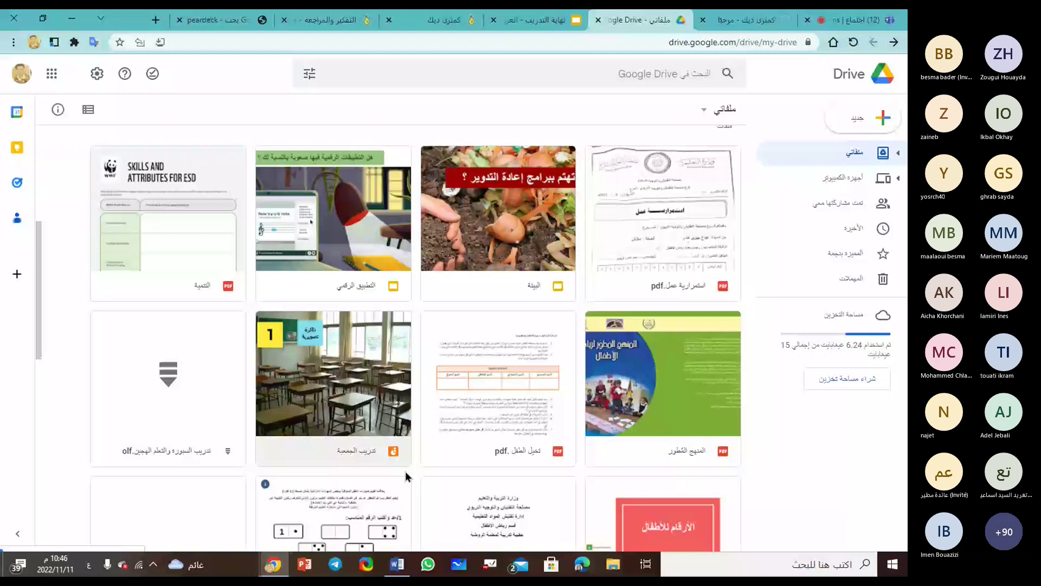
Step: Open the التطبيق الرقمي presentation from My Drive, then view the Pear Deck review at slide 1 of 11
scroll(405, 475, up, 2)
click(343, 315)
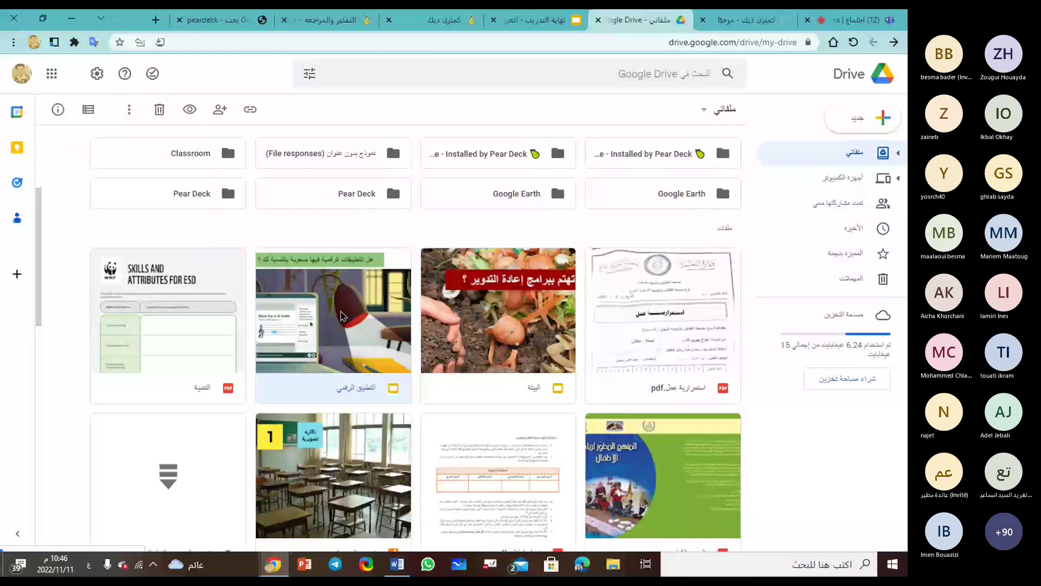
double_click(342, 316)
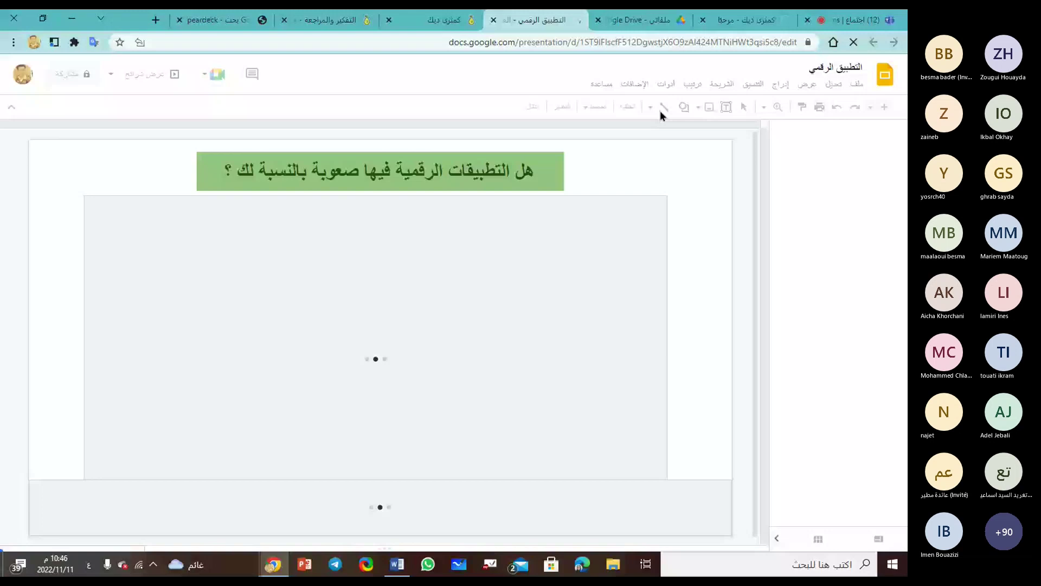
click(431, 24)
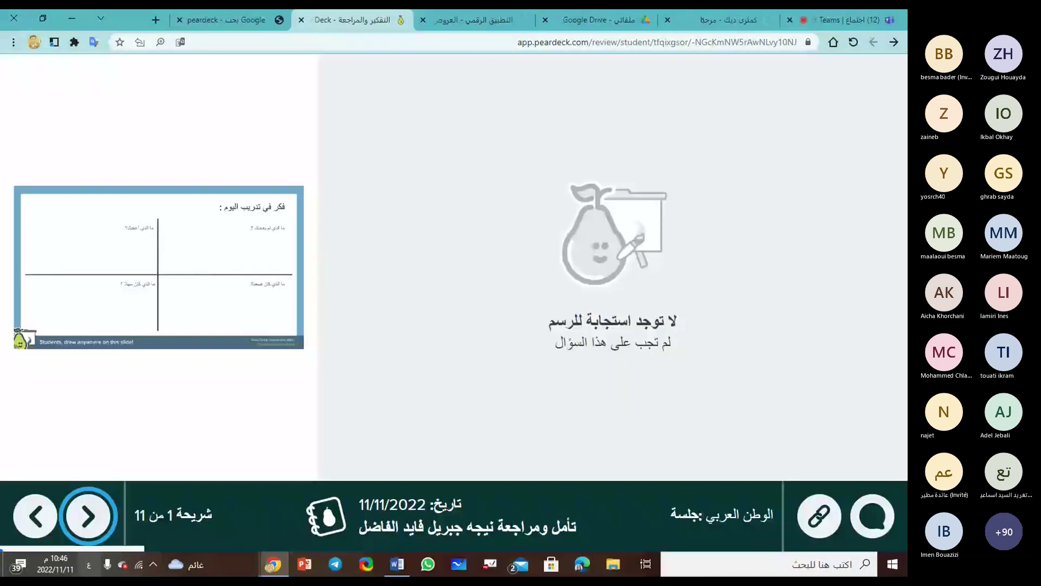
Step: Open Teacher Feedback, close the review tab, and go to slide 9 of التطبيق الرقمي
click(862, 518)
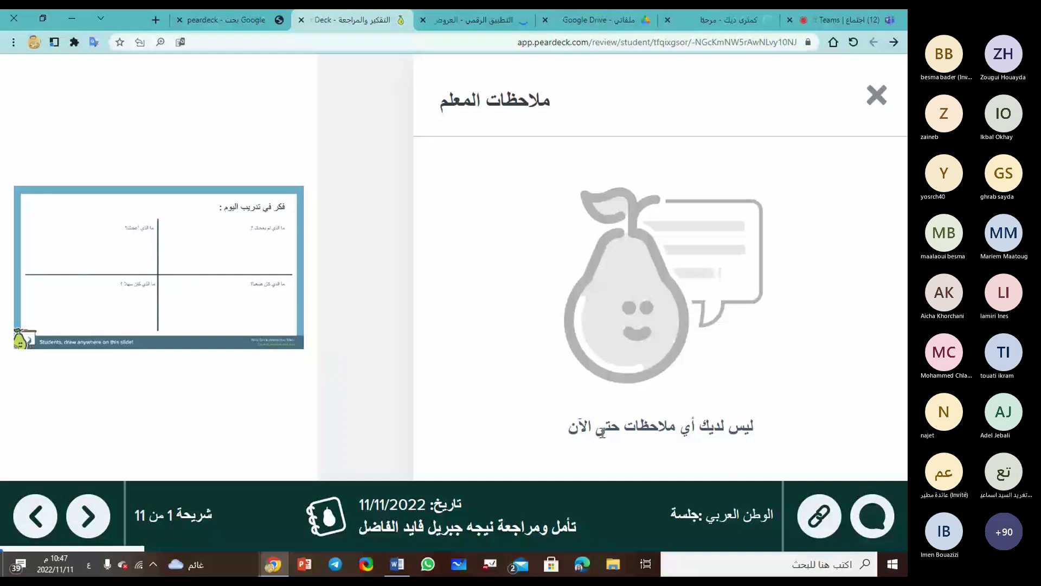
key(ctrl+w)
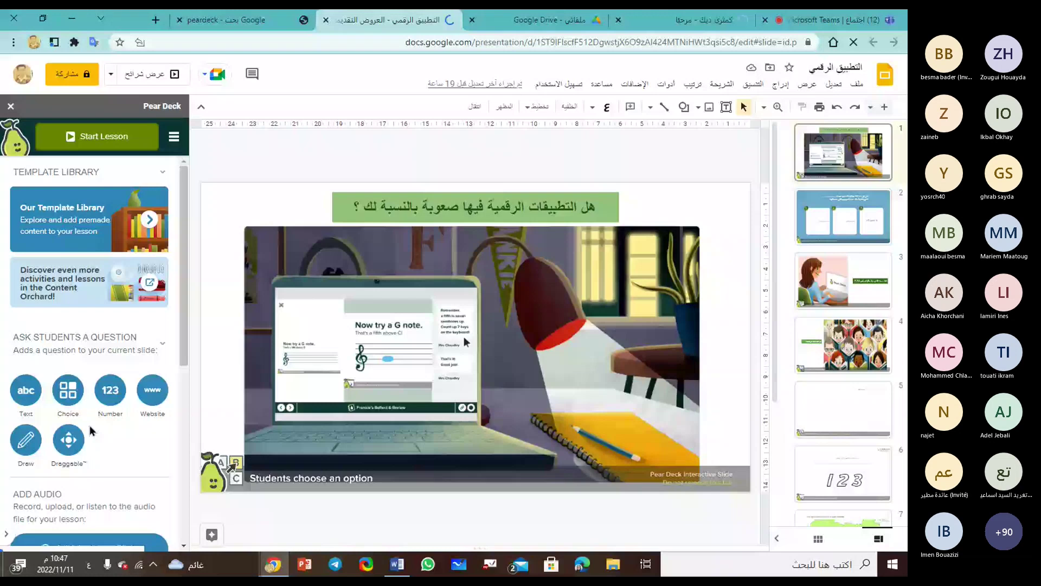
scroll(843, 380, down, 3)
click(871, 482)
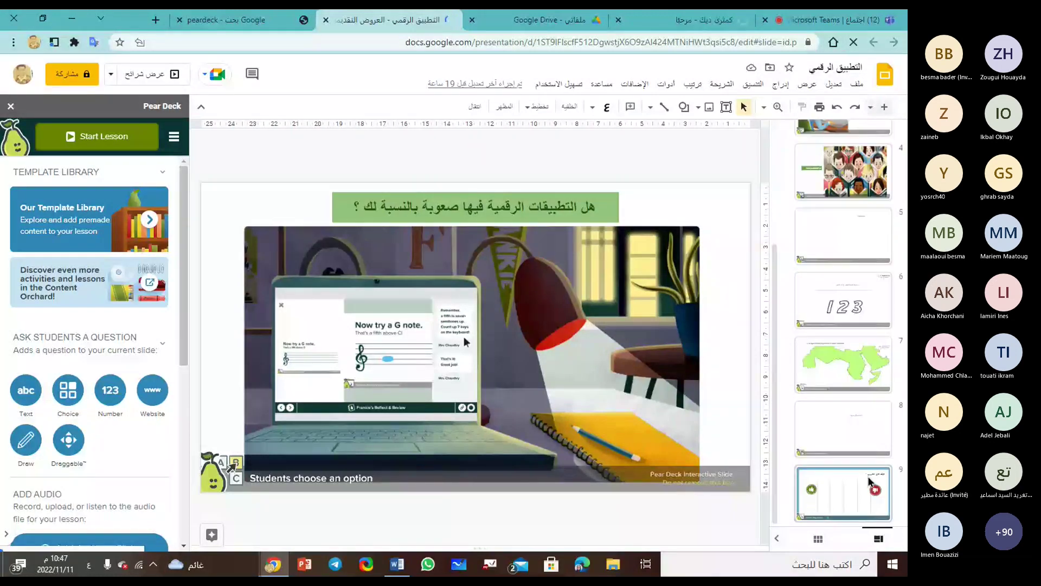
scroll(869, 482, up, 1)
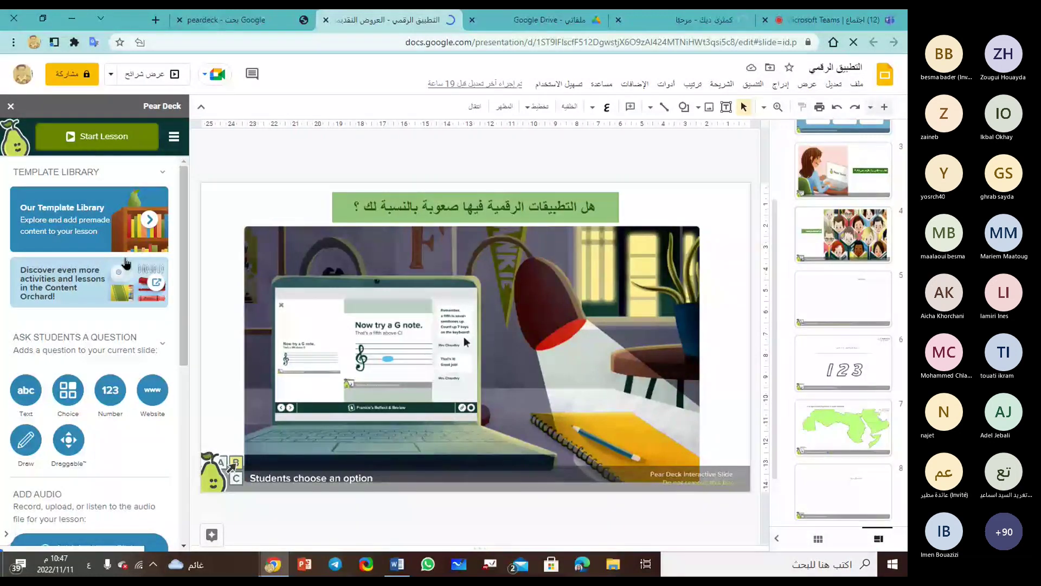